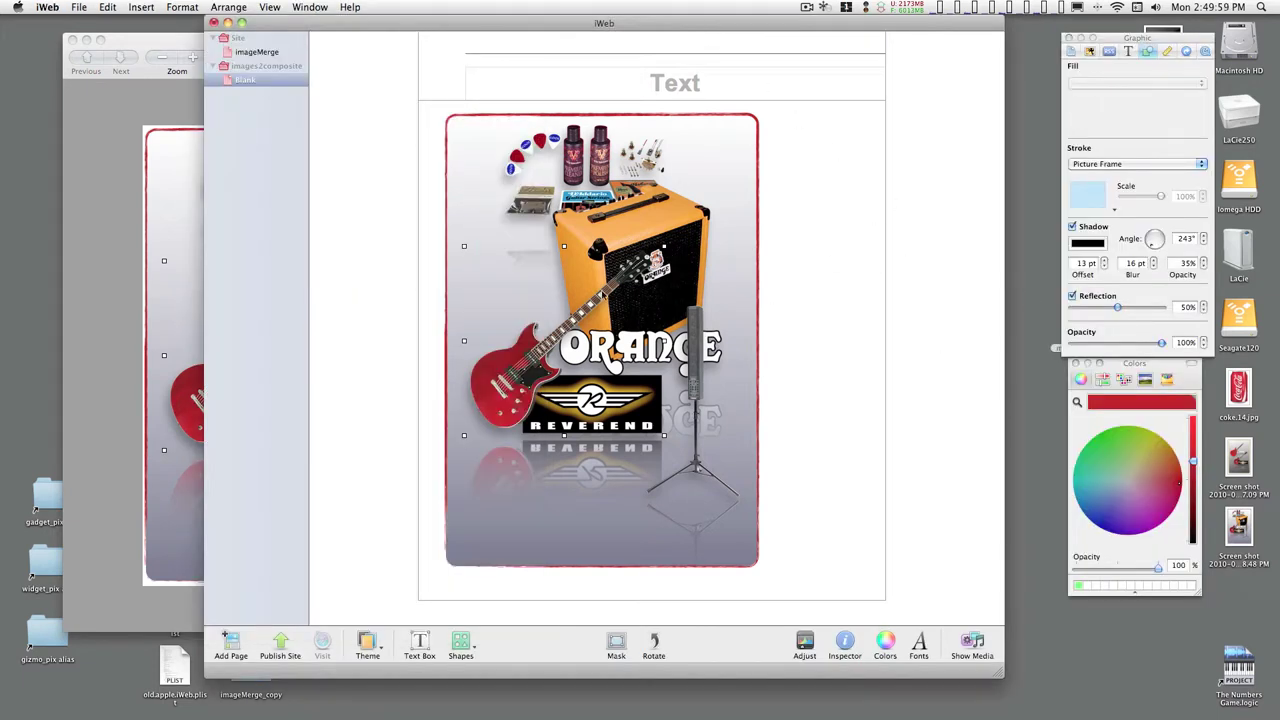
- Tilt the guitar-and-Reverend-logo image in Metrics and move it up and left
click(424, 285)
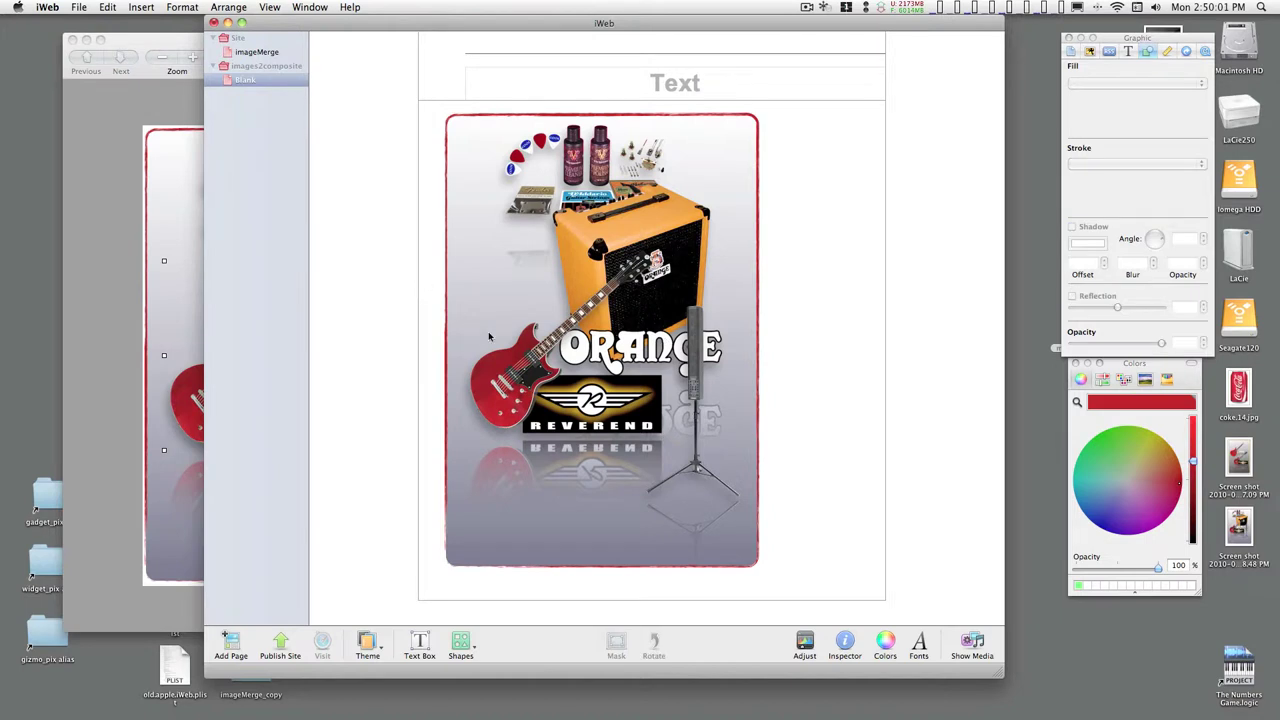
click(503, 372)
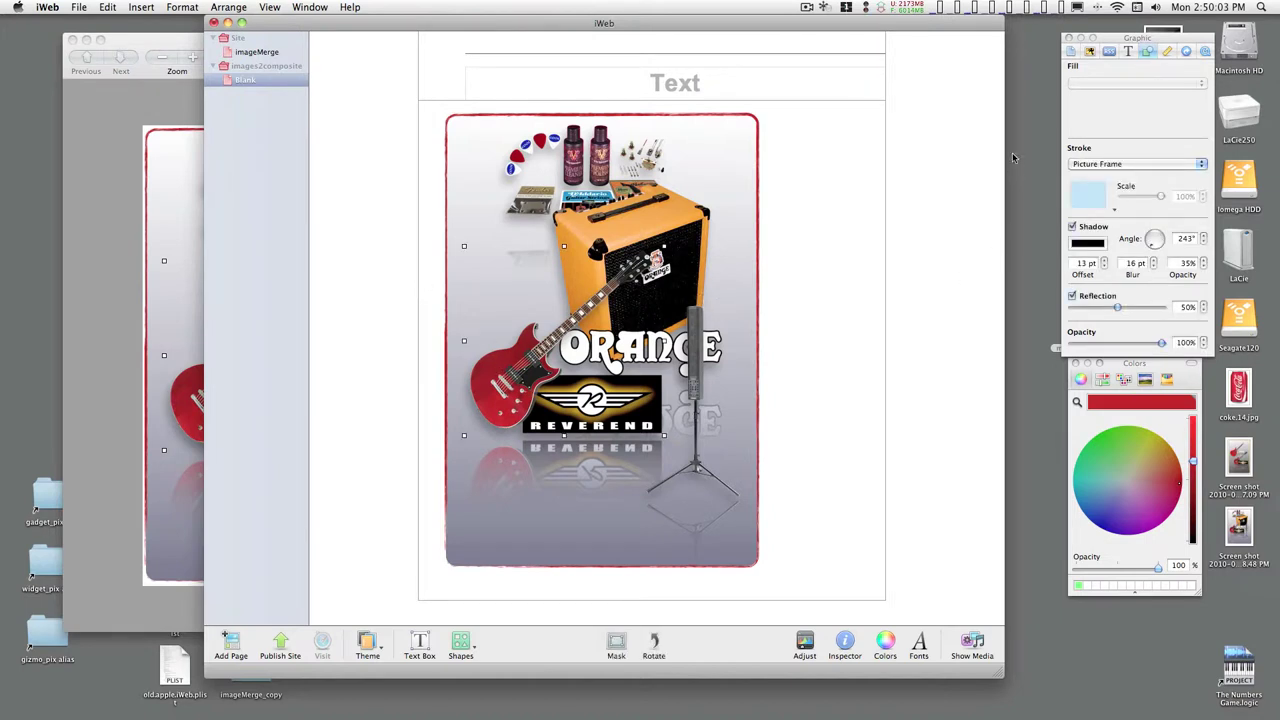
click(1166, 50)
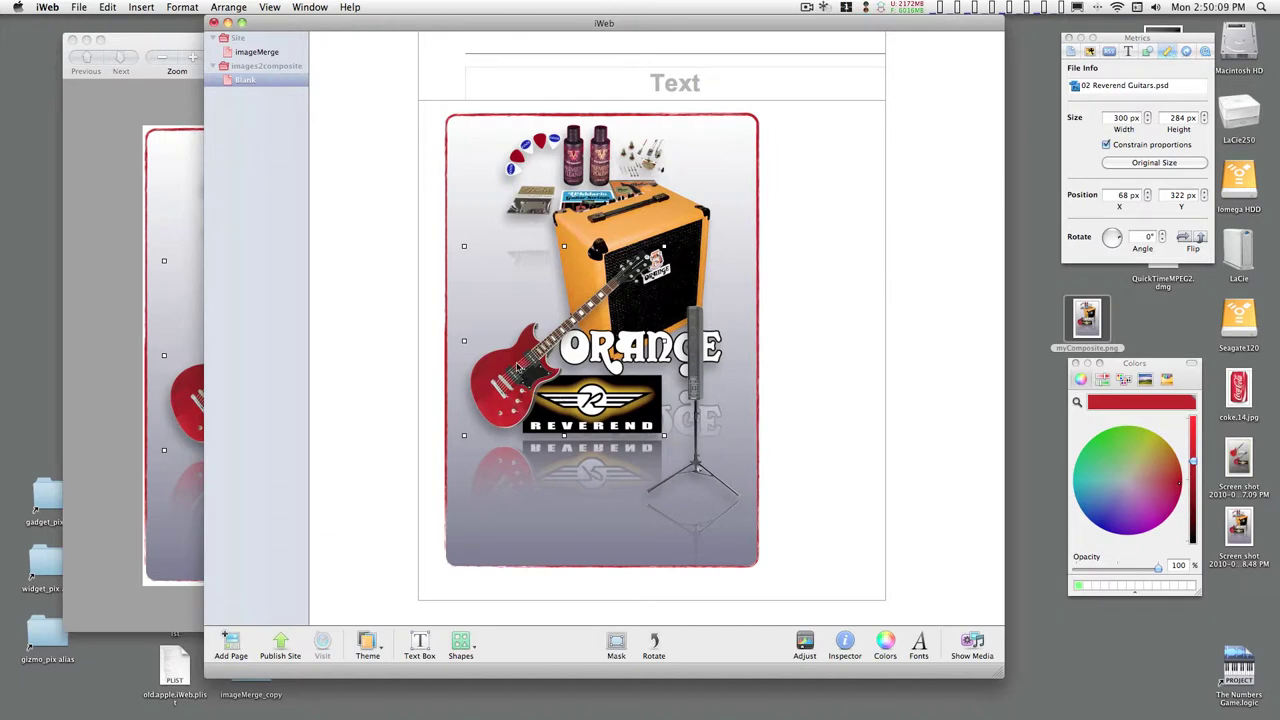
drag(518, 367, 519, 367)
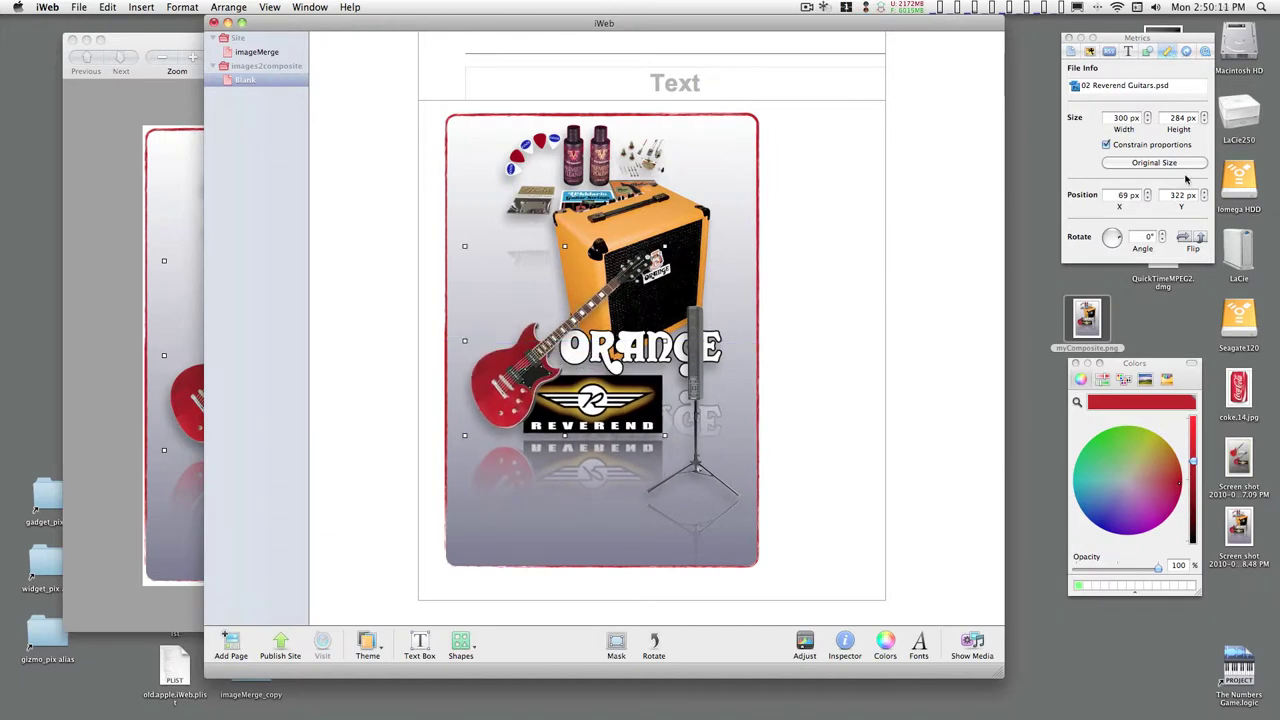
drag(1121, 240, 1120, 243)
mouse_move(525, 340)
mouse_down()
mouse_move(522, 362)
mouse_move(523, 322)
mouse_up()
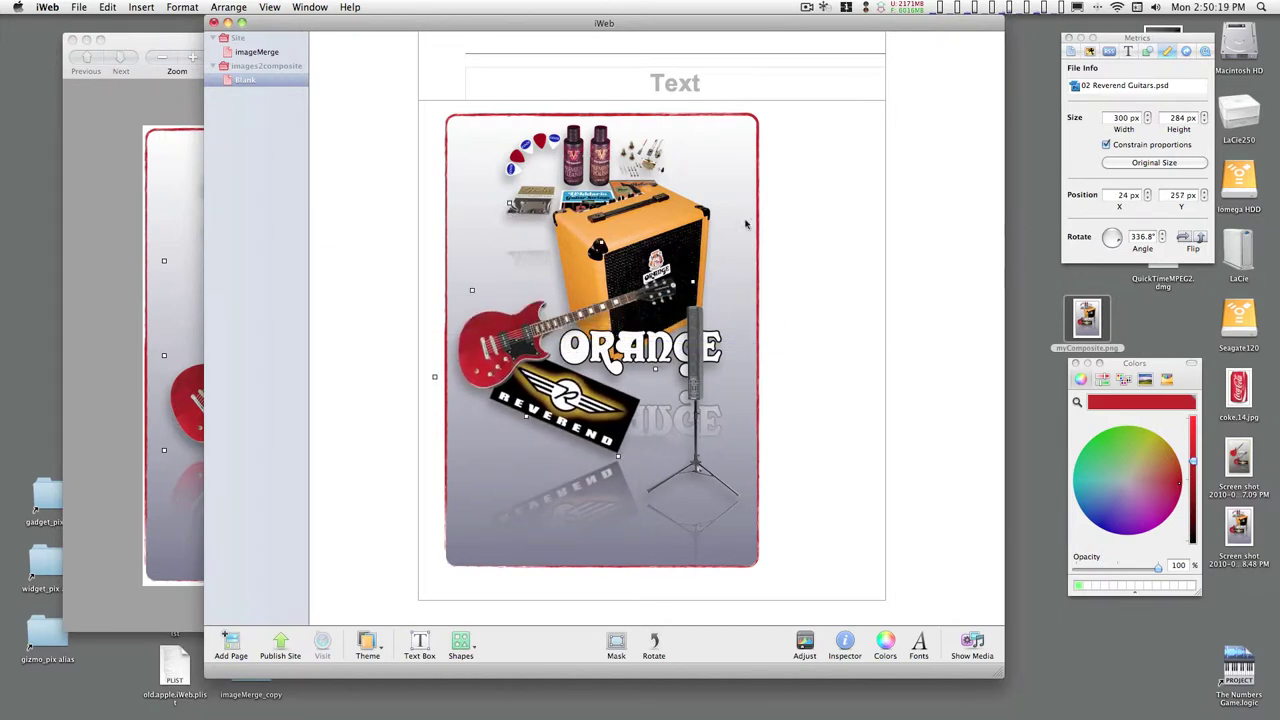
- Rotate the bottles-and-picks image to 27.5°, move it top left, and shift the orange amp right
click(612, 157)
drag(1120, 240, 1118, 233)
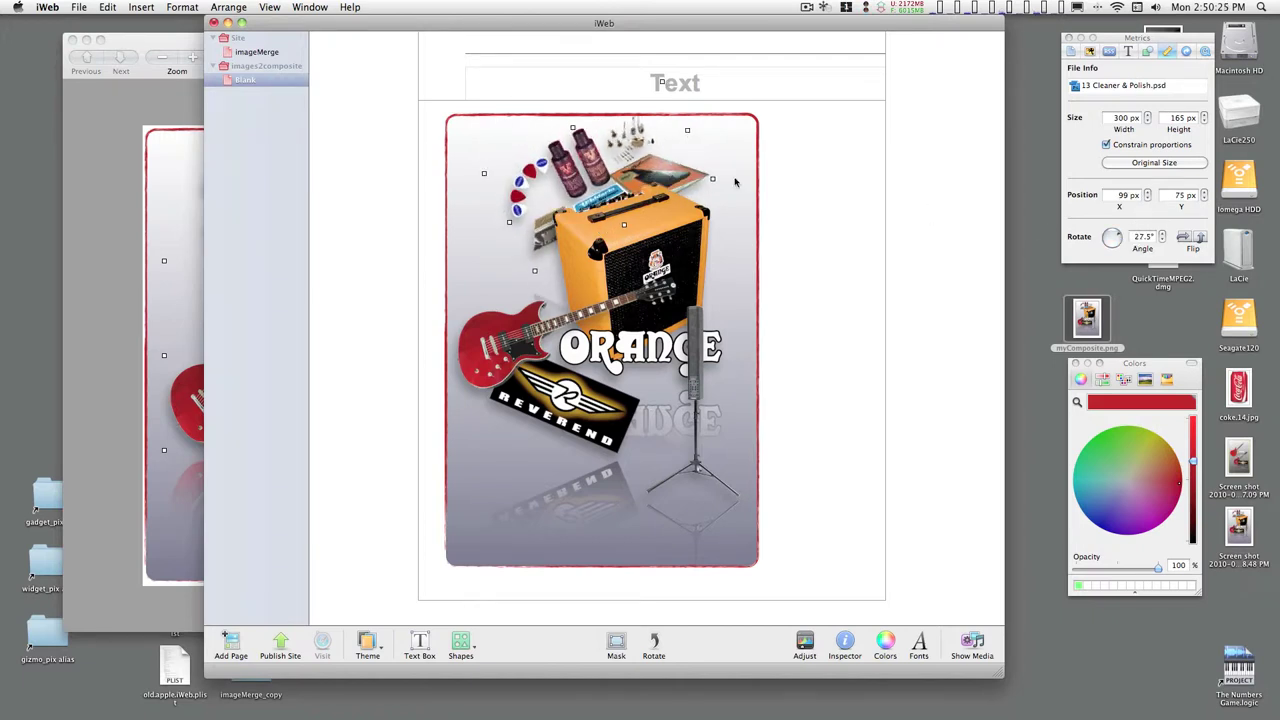
drag(596, 157, 561, 174)
drag(604, 231, 626, 221)
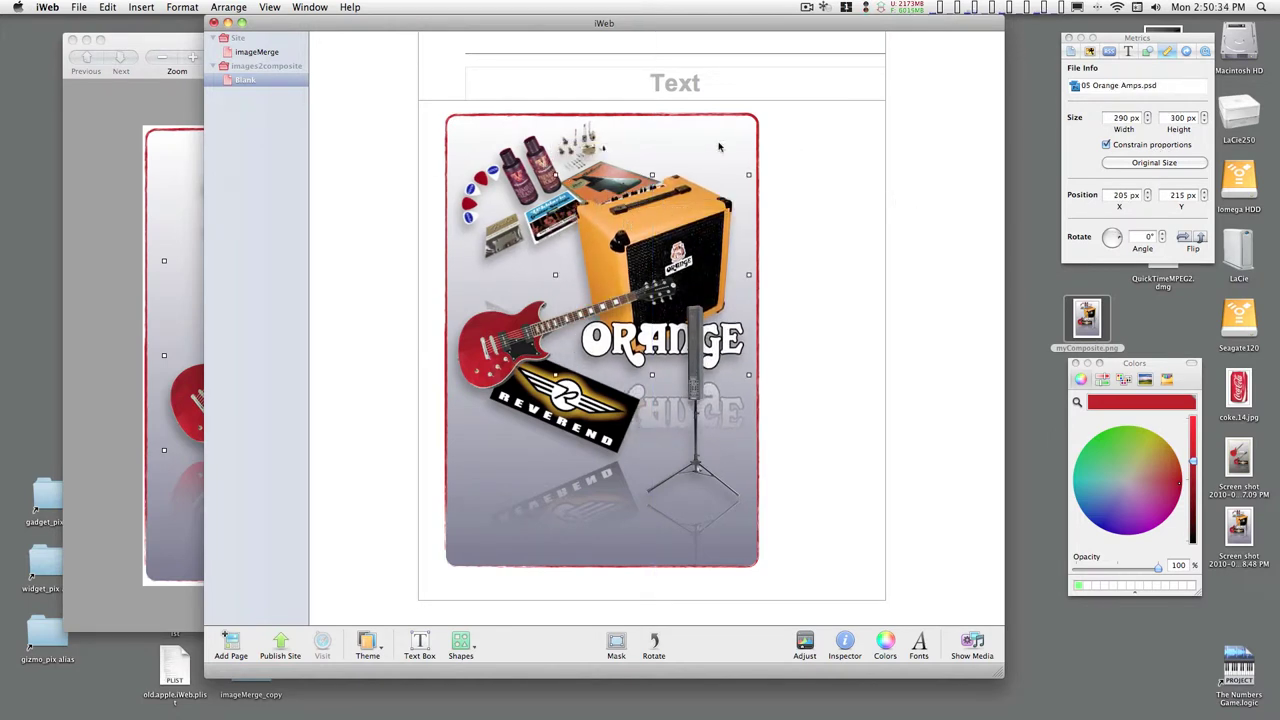
- Enlarge the orange amp image, restore it to original size, and move it down the page
click(527, 152)
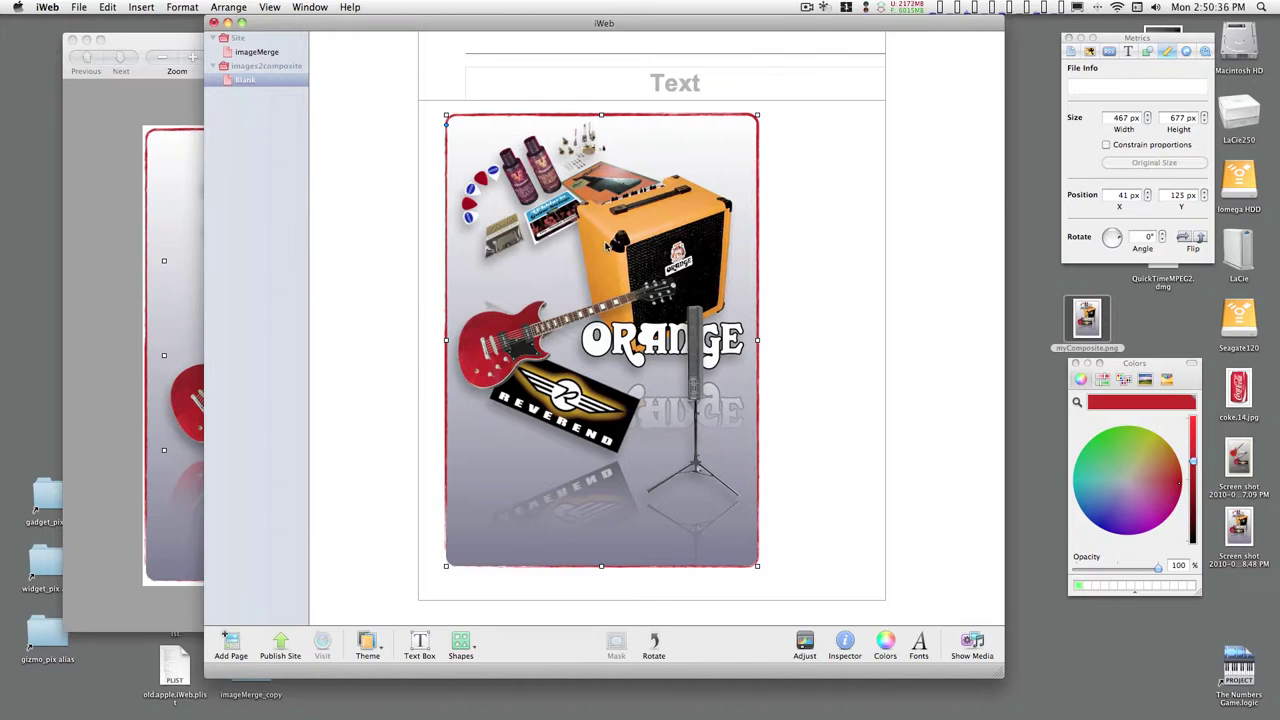
click(607, 247)
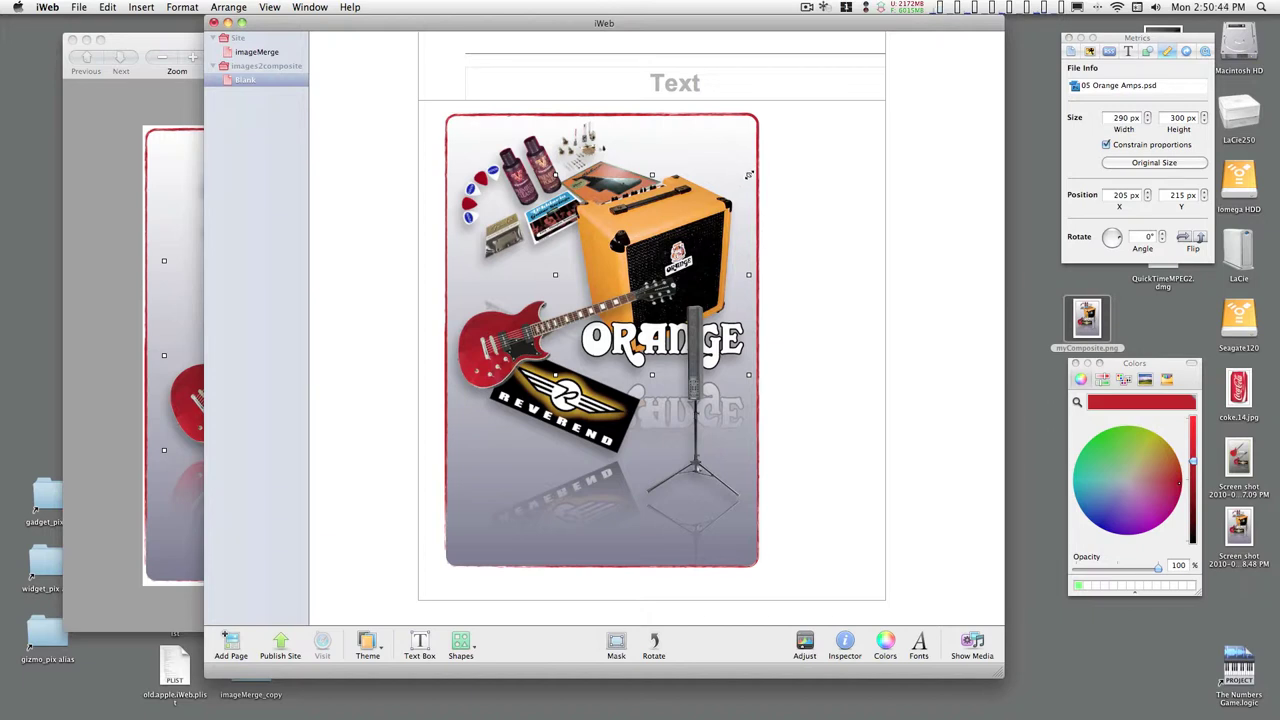
drag(748, 174, 838, 84)
drag(730, 196, 698, 201)
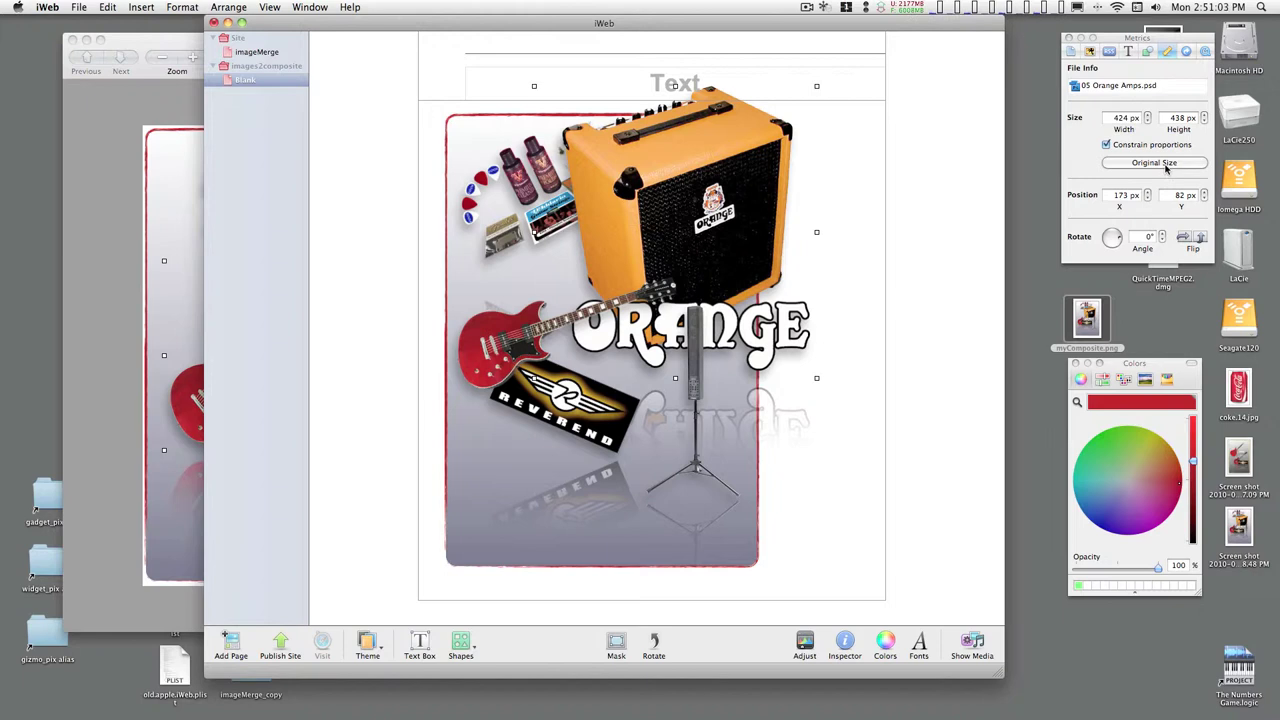
click(1160, 163)
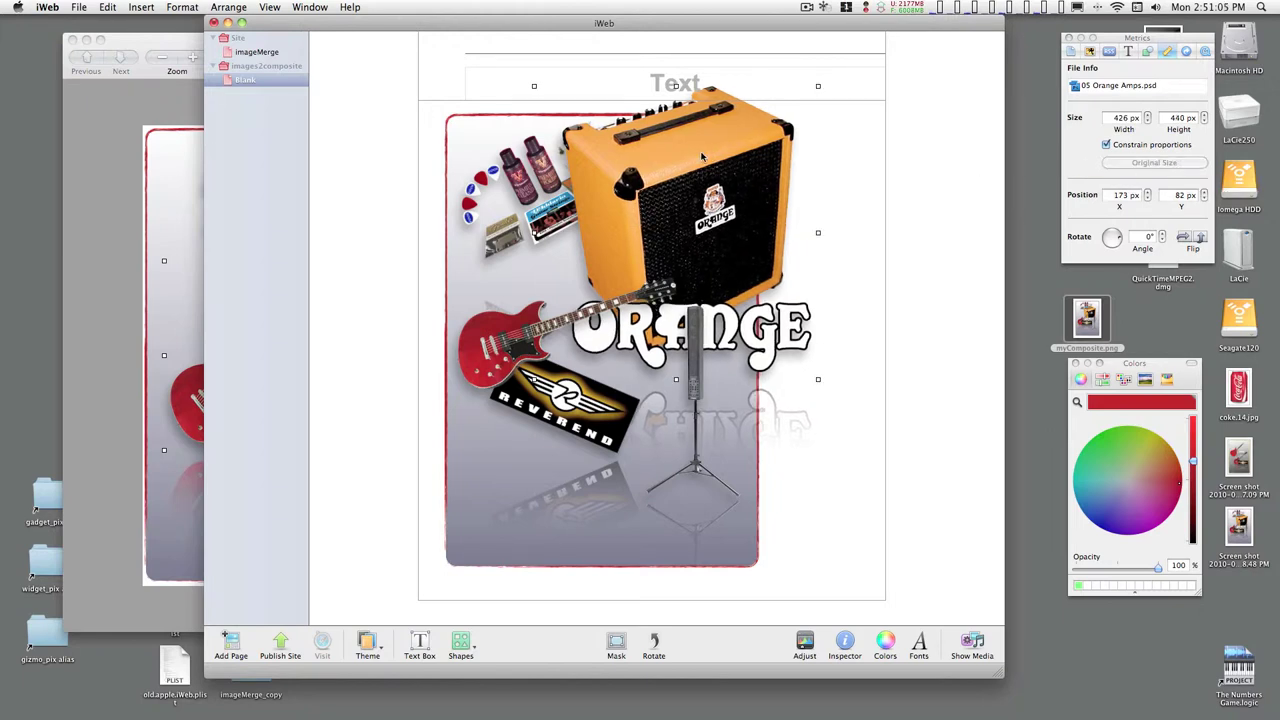
drag(703, 157, 709, 187)
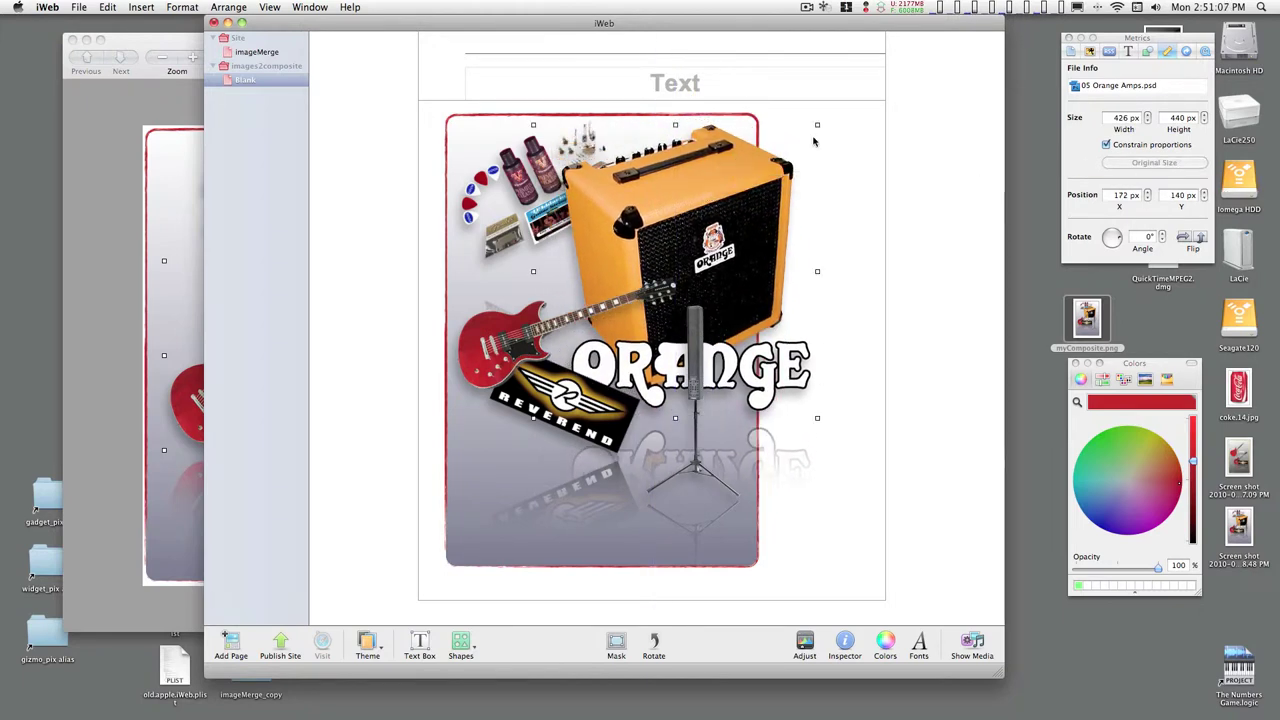
- Restore the Reverend guitar image to its original 890 × 844 px size and move it up-left
drag(528, 321, 540, 330)
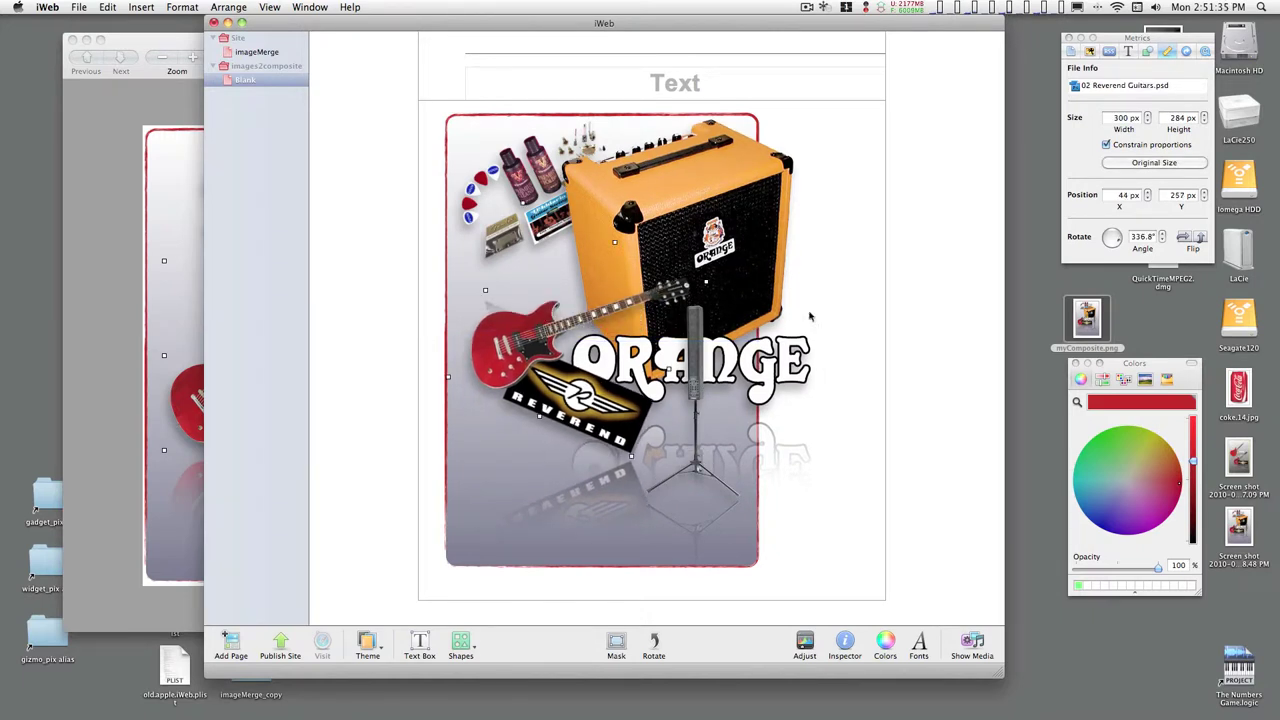
click(1146, 163)
drag(660, 563, 357, 418)
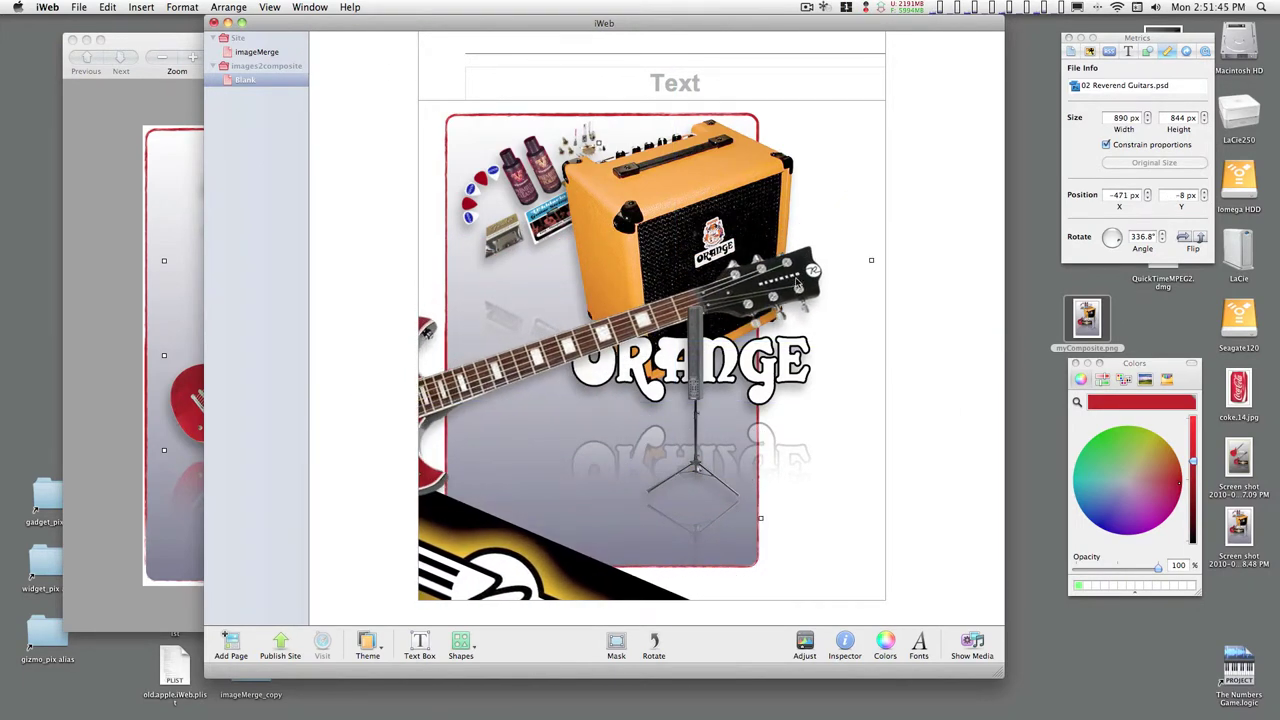
- Set the guitar image's width to 200 px in Metrics
click(1119, 118)
click(1116, 118)
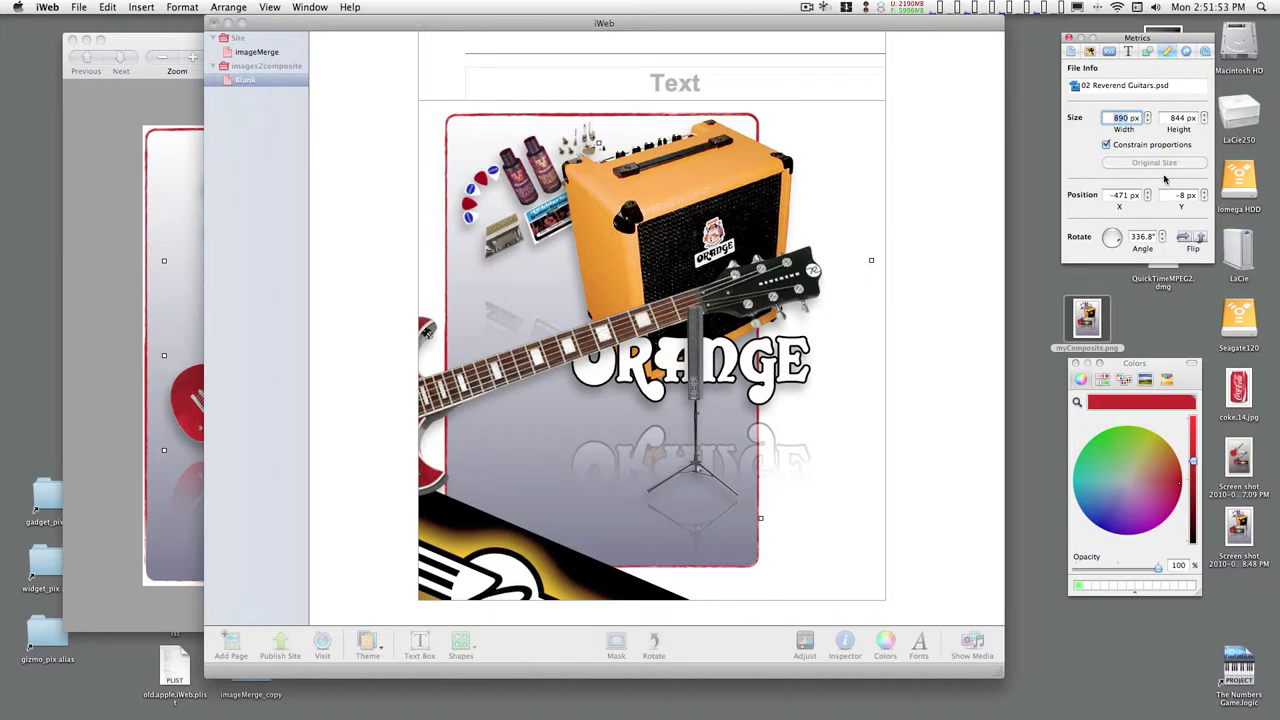
text(200)
key(Return)
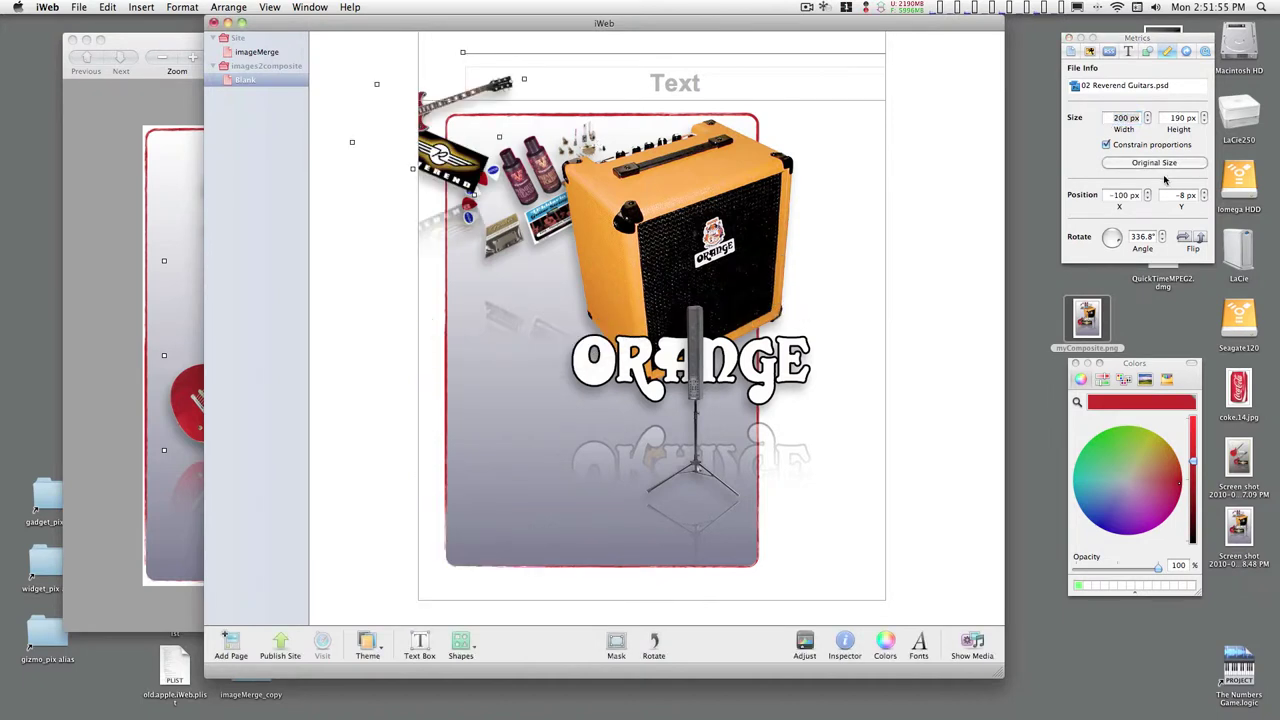
- Move the guitar onto the amp, enlarge it to 350×332 px at lower left, and lower the amp
drag(437, 160, 602, 345)
drag(574, 213, 502, 130)
drag(496, 230, 498, 333)
drag(765, 249, 765, 289)
drag(520, 359, 520, 379)
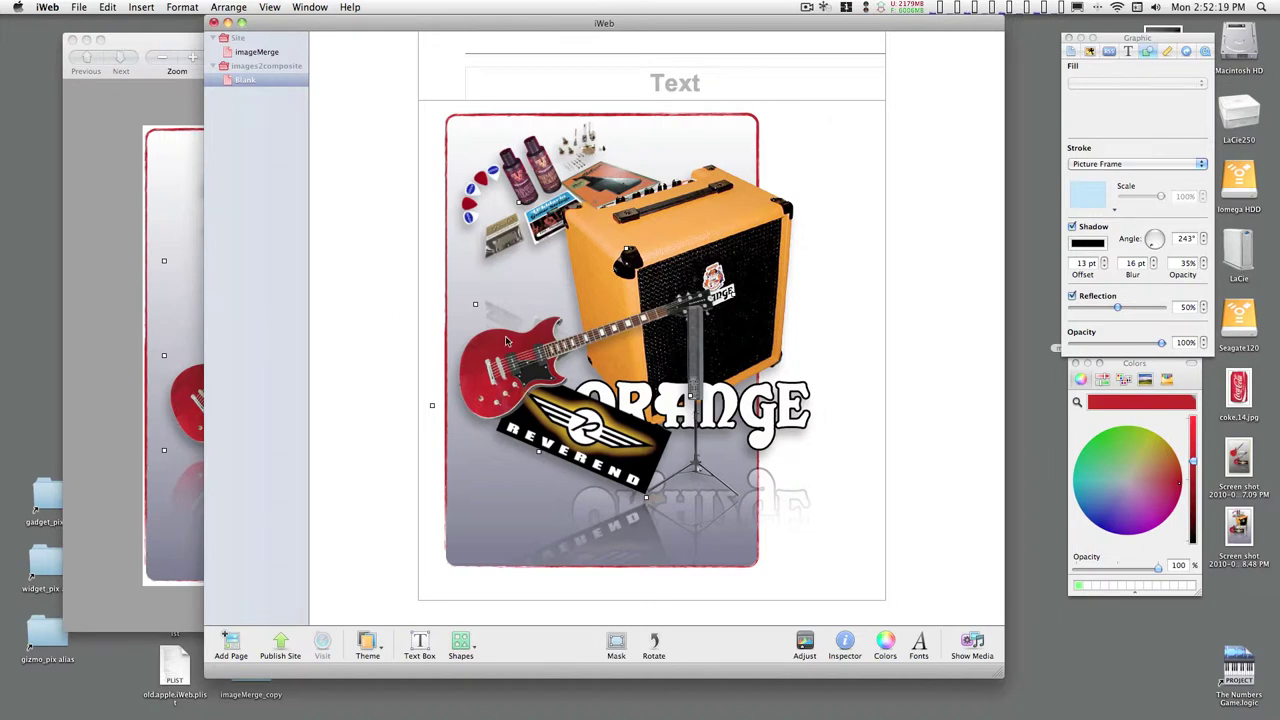
- Try the guitar's opacity and Flip buttons, leaving it unflipped and fully opaque
mouse_move(1162, 344)
mouse_down()
mouse_move(1108, 346)
mouse_move(1168, 345)
mouse_up()
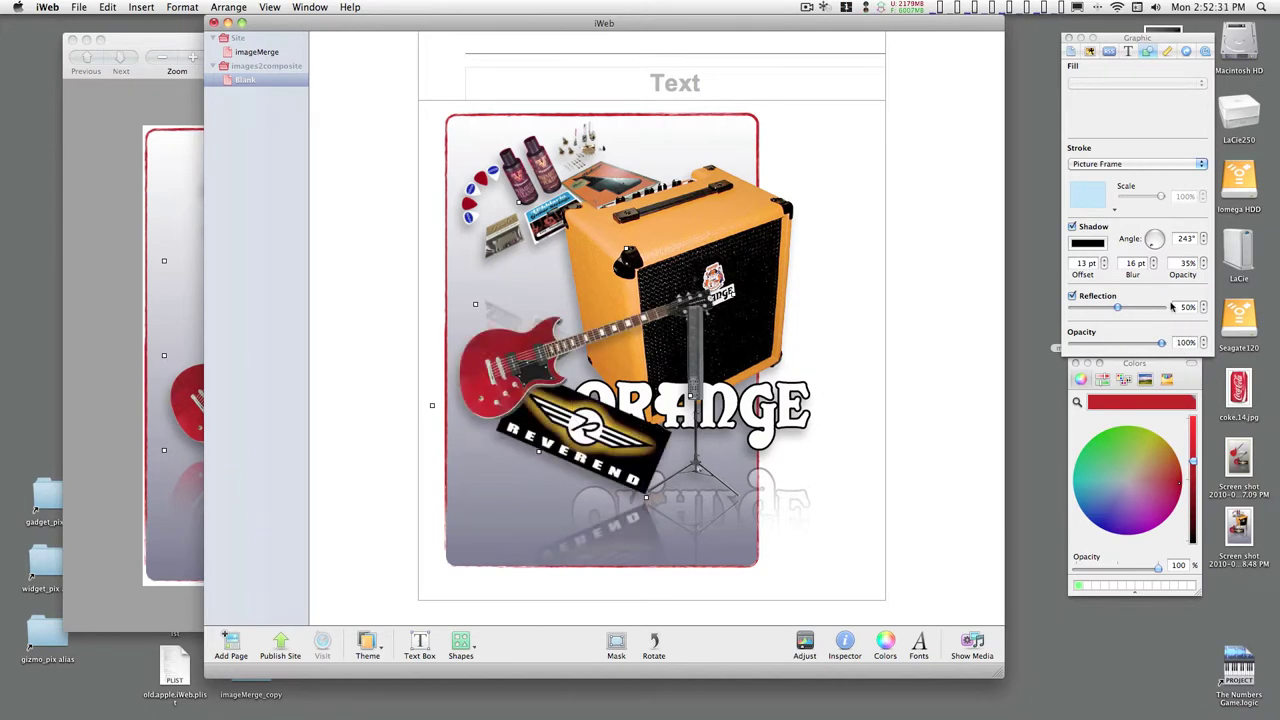
click(1167, 52)
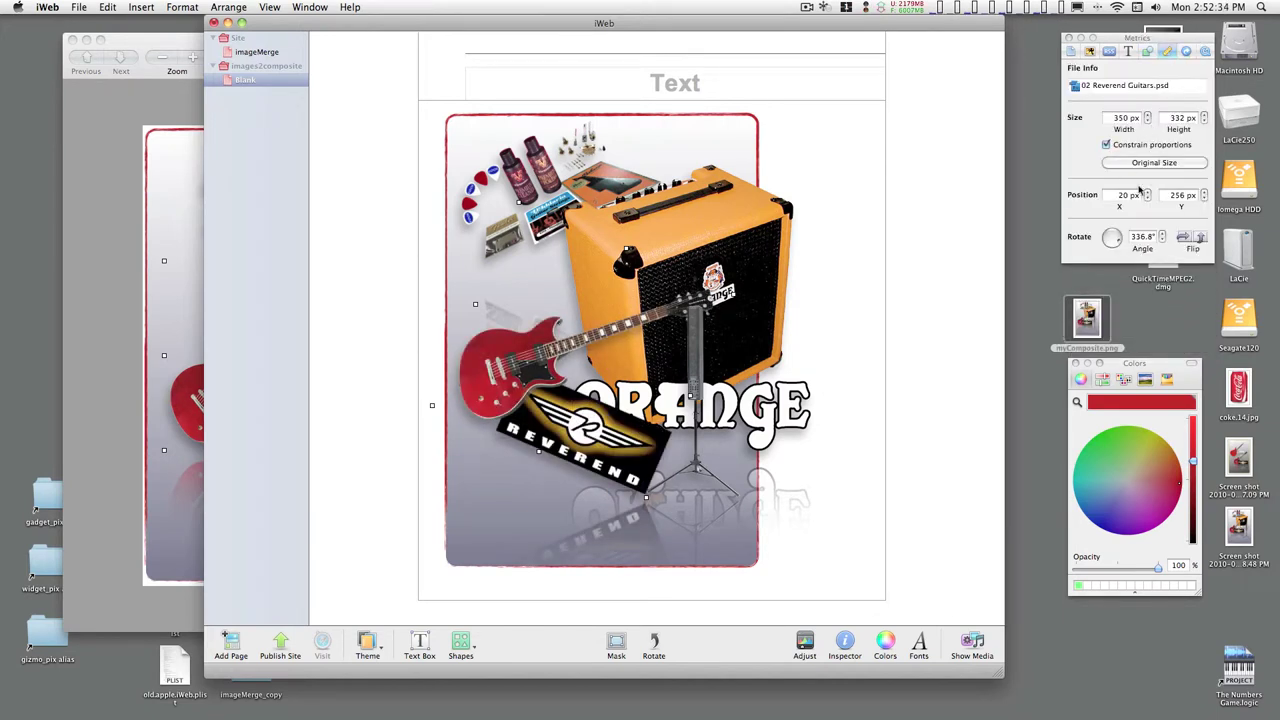
click(1201, 238)
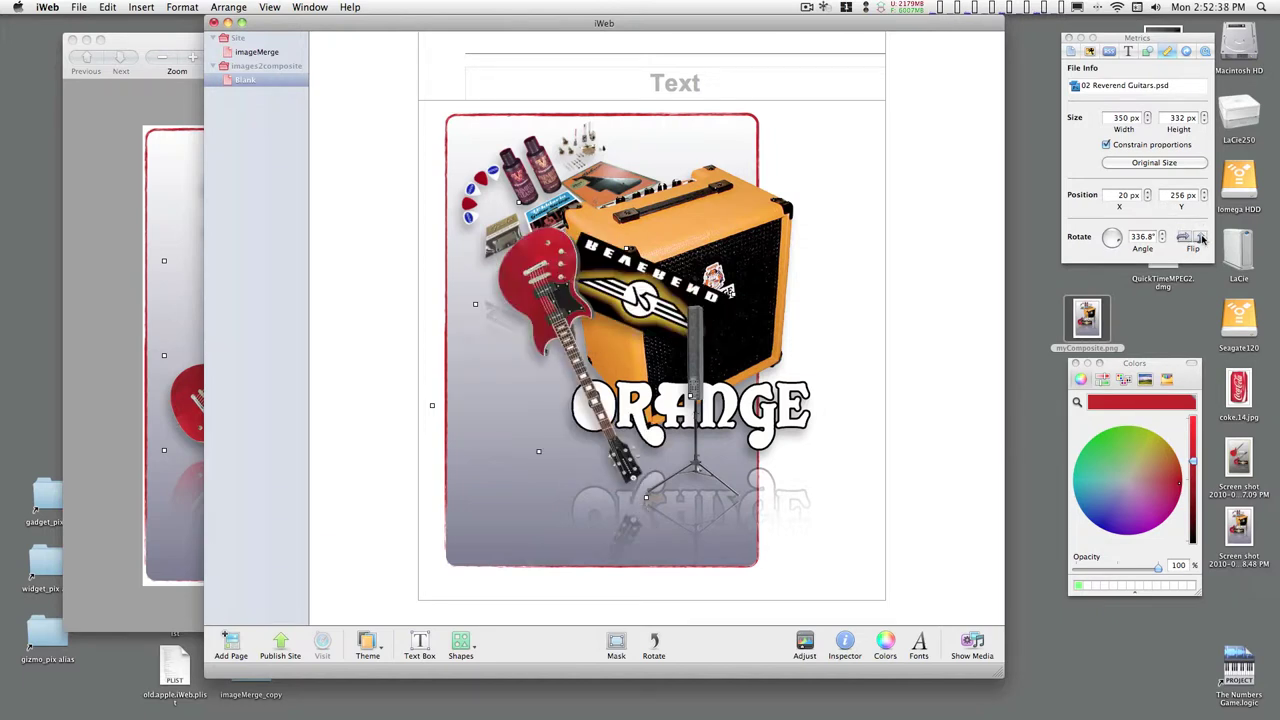
click(1184, 238)
click(1200, 238)
click(1184, 238)
- Delete the placeholder Text box above the collage
click(621, 69)
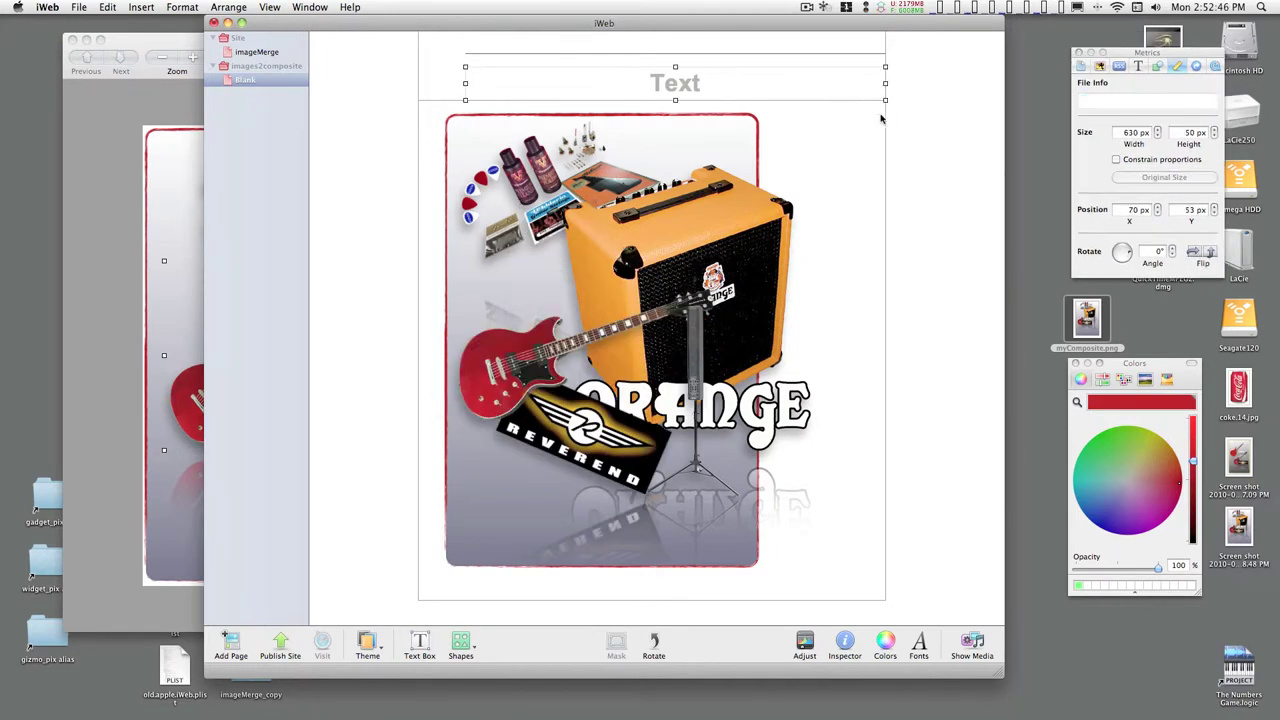
double_click(676, 84)
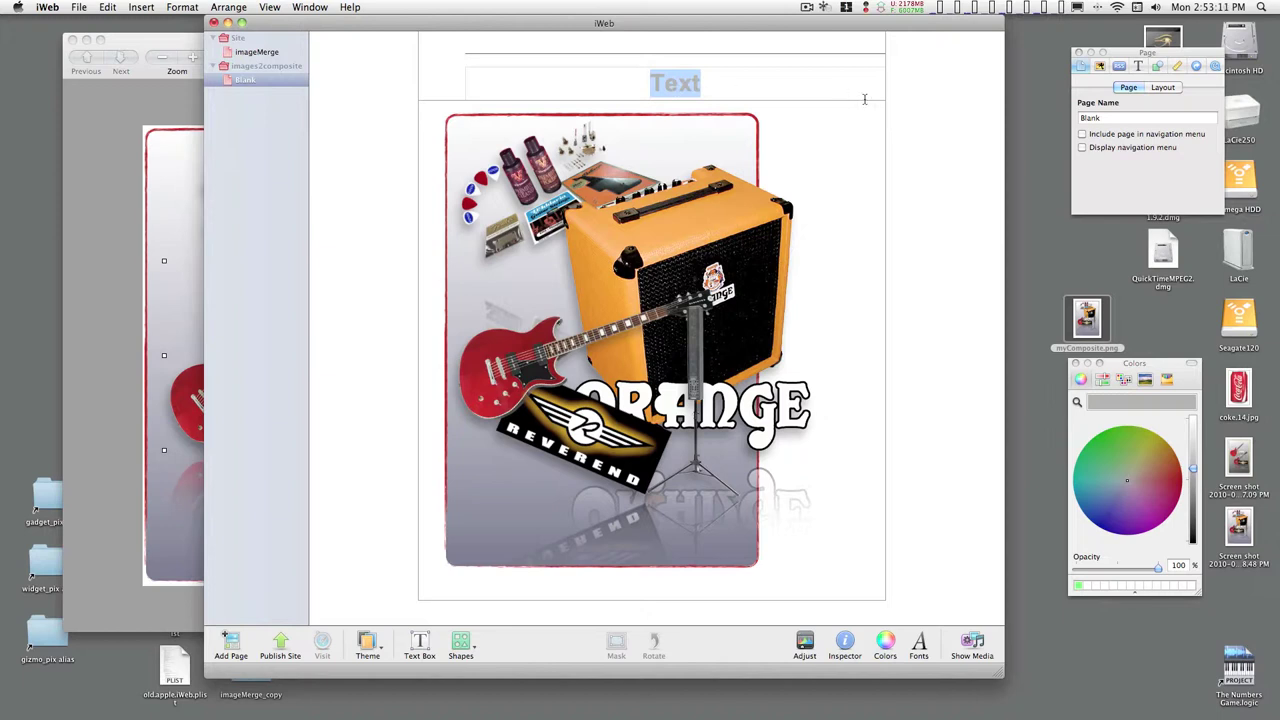
key(Escape)
key(Delete)
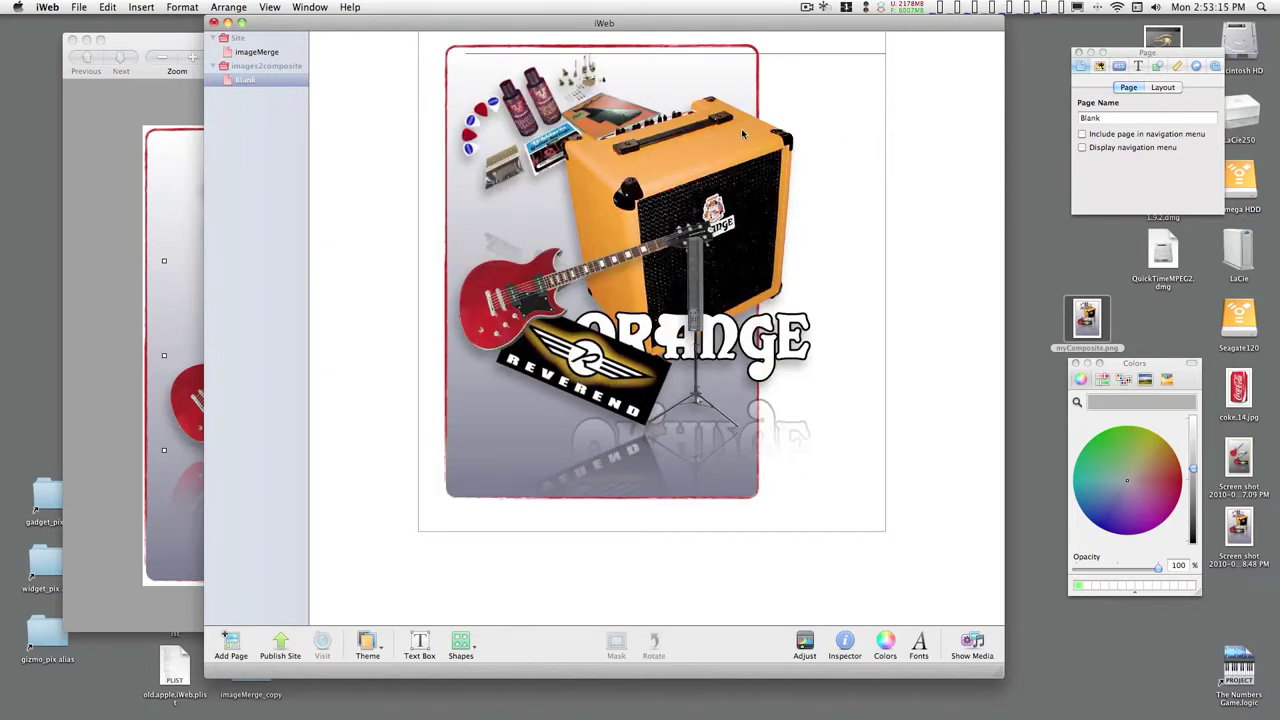
- Move the collage down to about 40, 62 px and delete the horizontal line
mouse_move(598, 68)
mouse_down()
mouse_move(612, 124)
mouse_move(591, 89)
mouse_up()
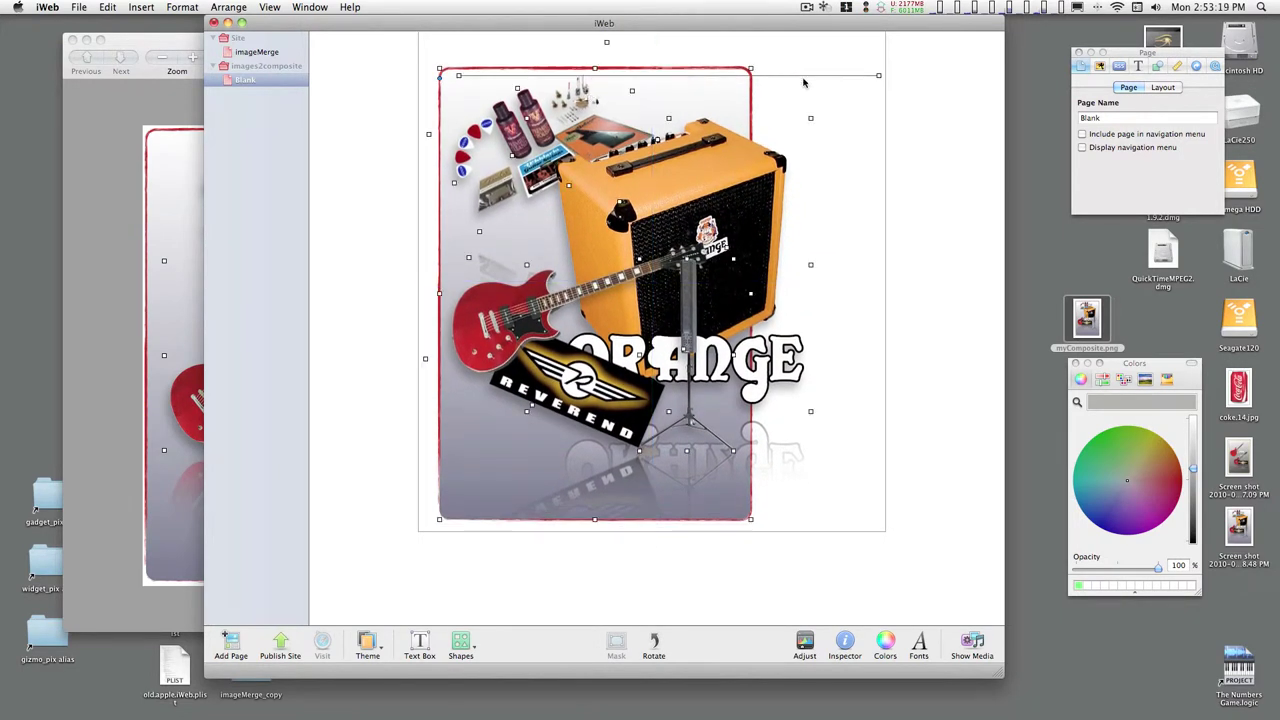
click(835, 77)
key(Delete)
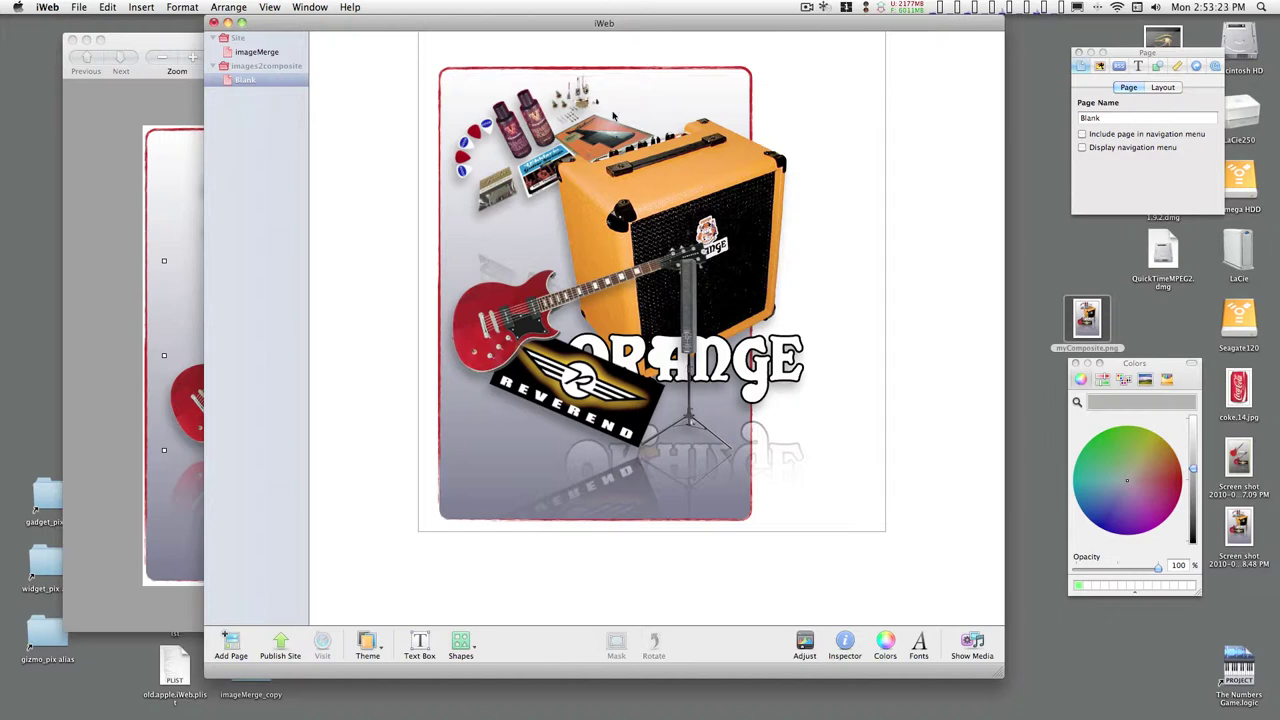
- Insert a white rectangle shape, then delete it
click(459, 640)
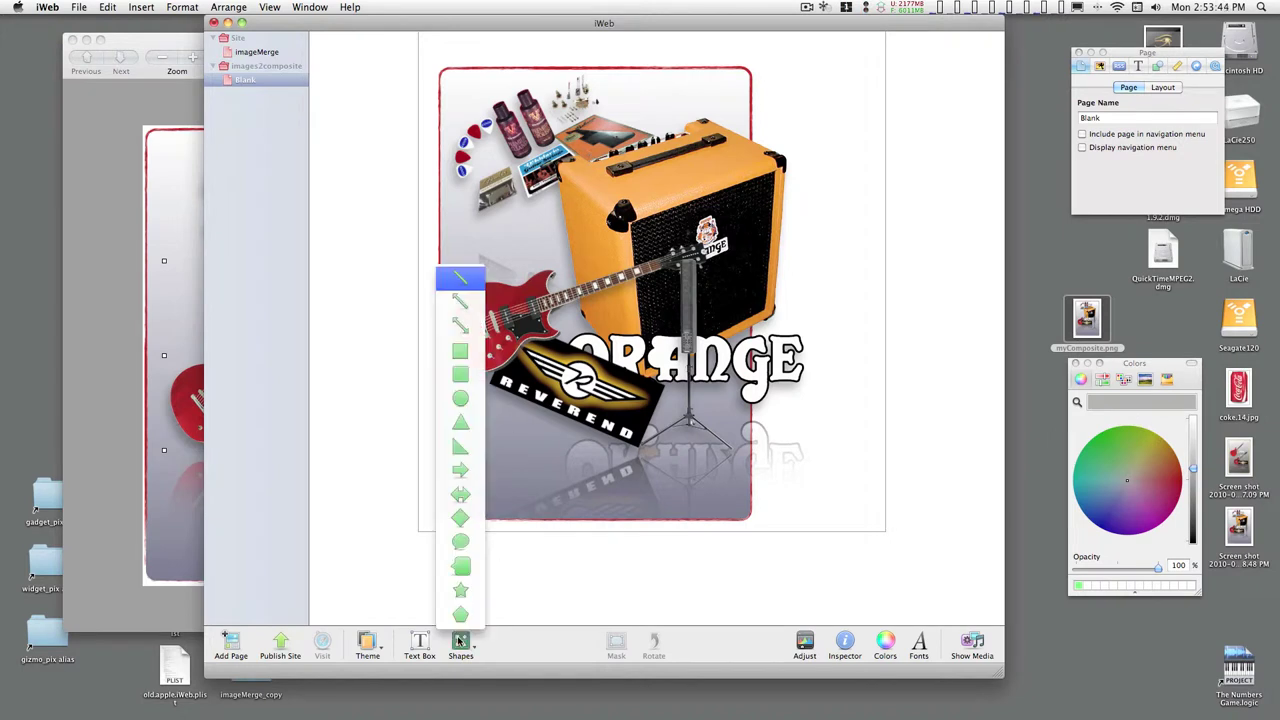
click(460, 352)
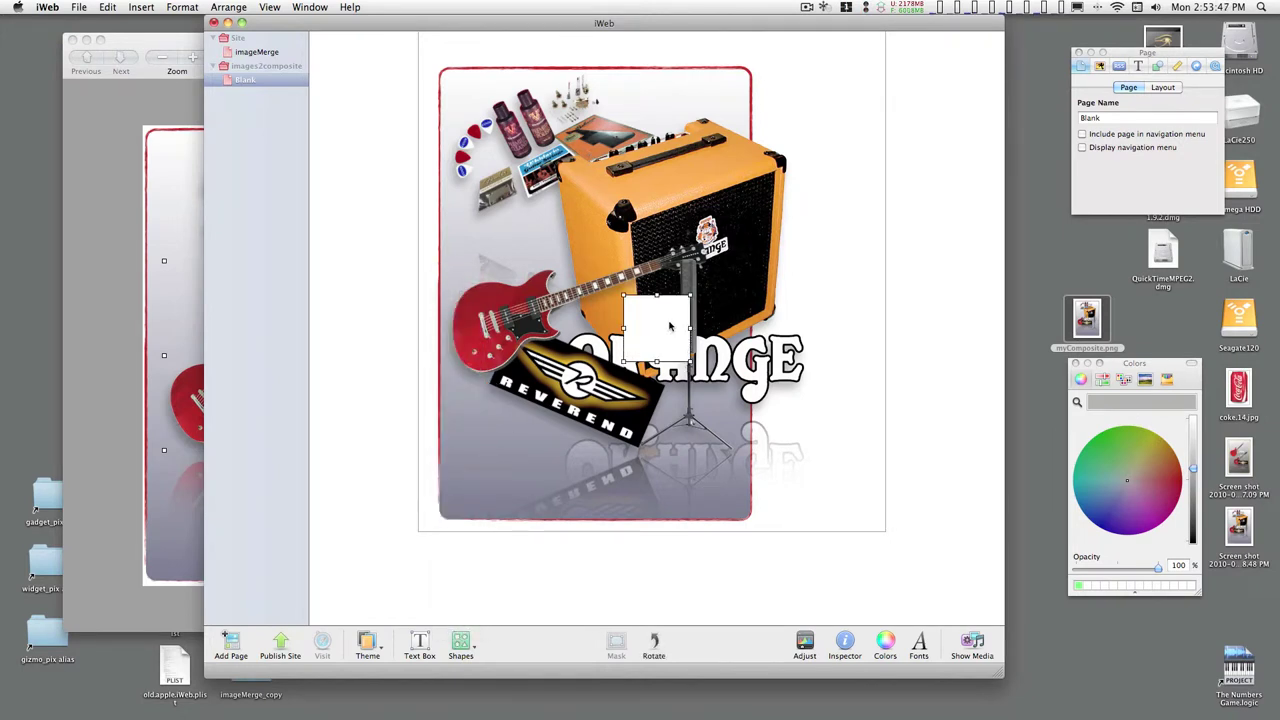
mouse_move(675, 323)
mouse_down()
mouse_move(665, 290)
mouse_move(690, 302)
mouse_move(675, 317)
mouse_up()
key(Delete)
- Insert a straight line and drag its ends into a diagonal from the picks toward the mic stand
click(455, 655)
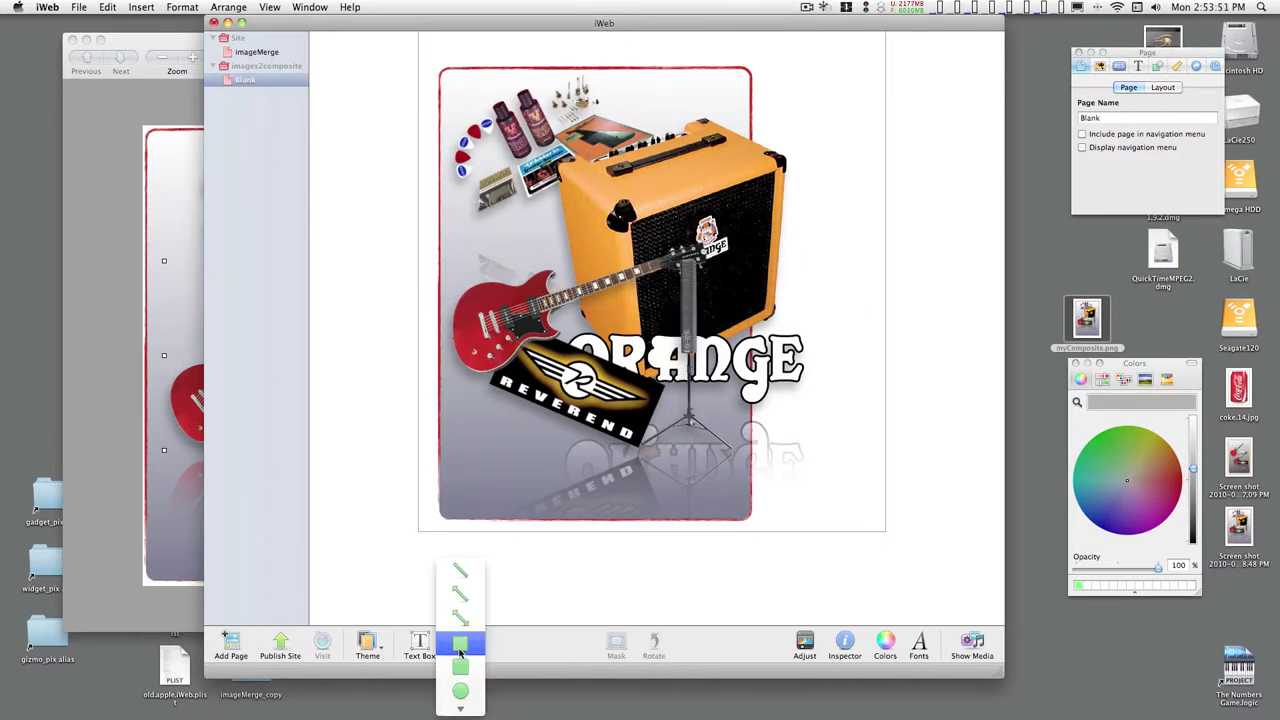
click(460, 572)
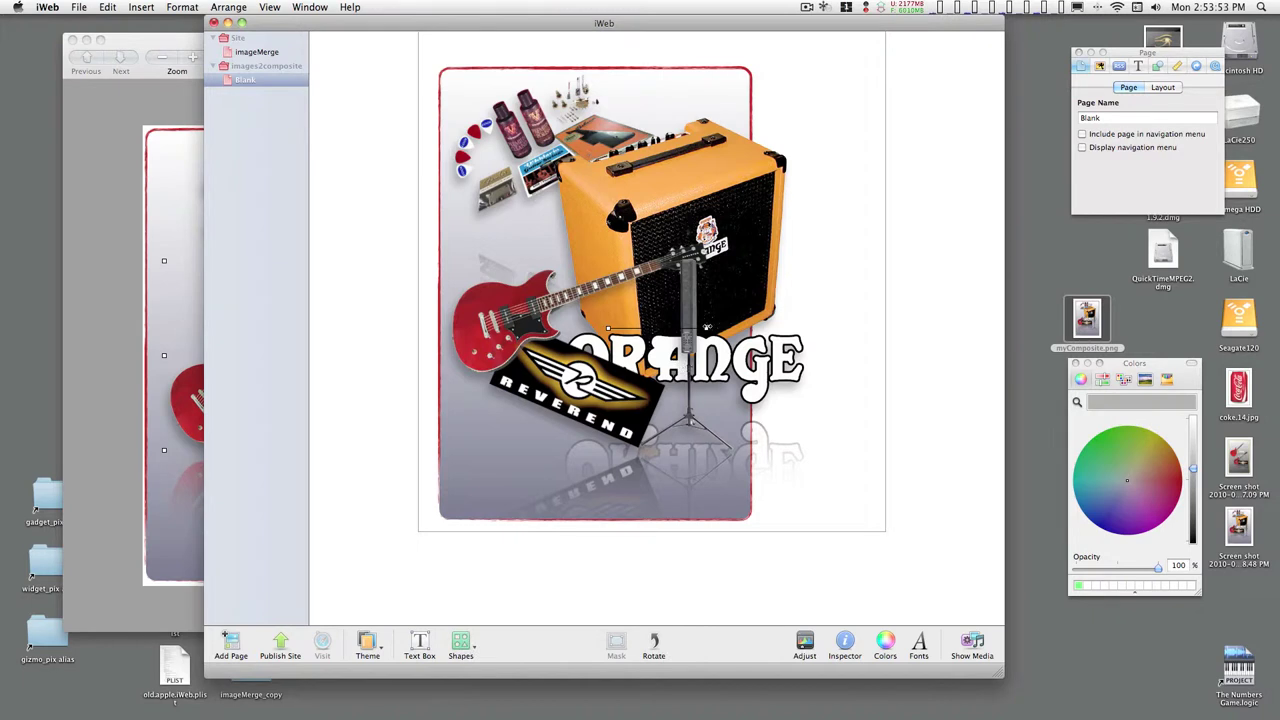
drag(707, 328, 844, 307)
drag(608, 328, 436, 191)
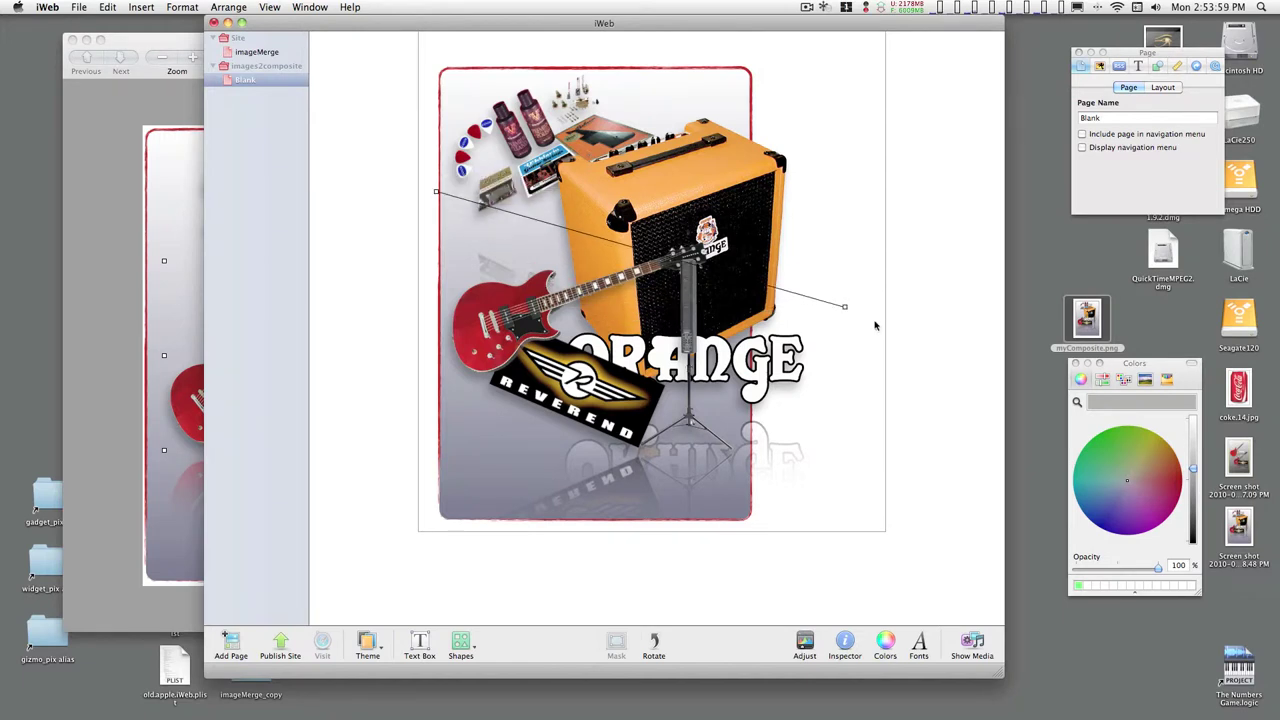
drag(844, 307, 724, 408)
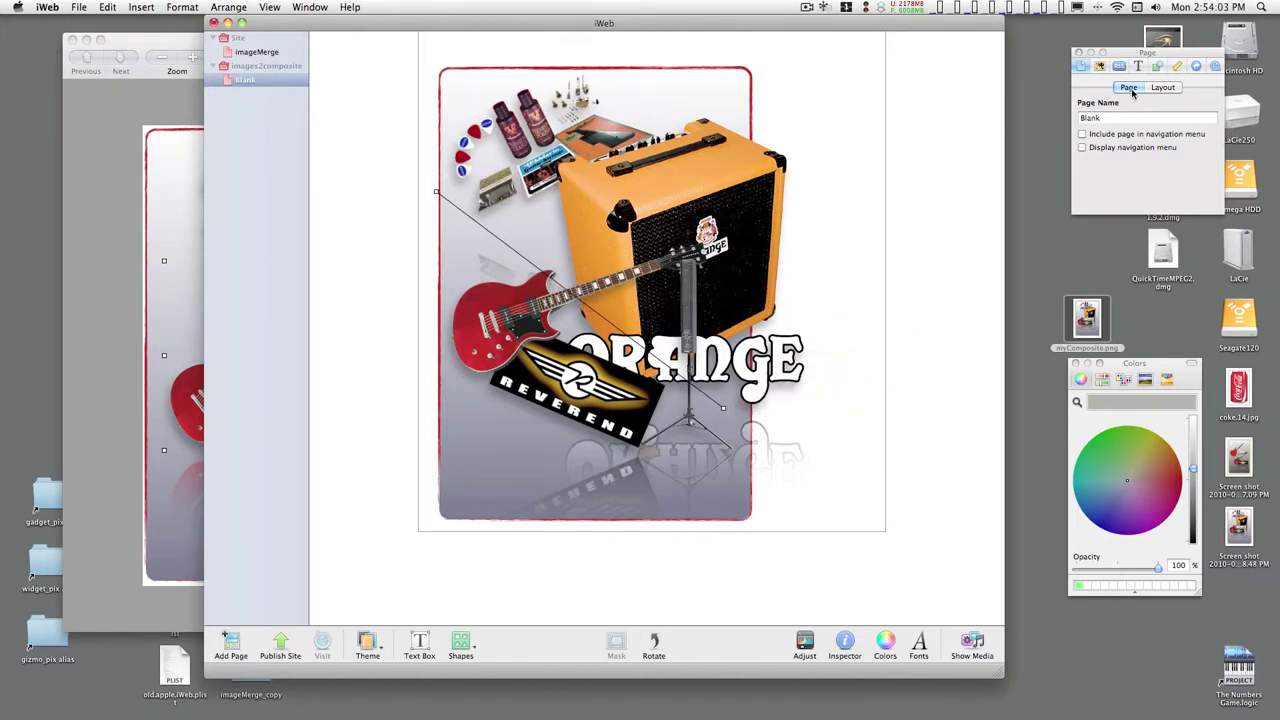
- Give the line a rough brushstroke style at 21 pt width
click(1158, 66)
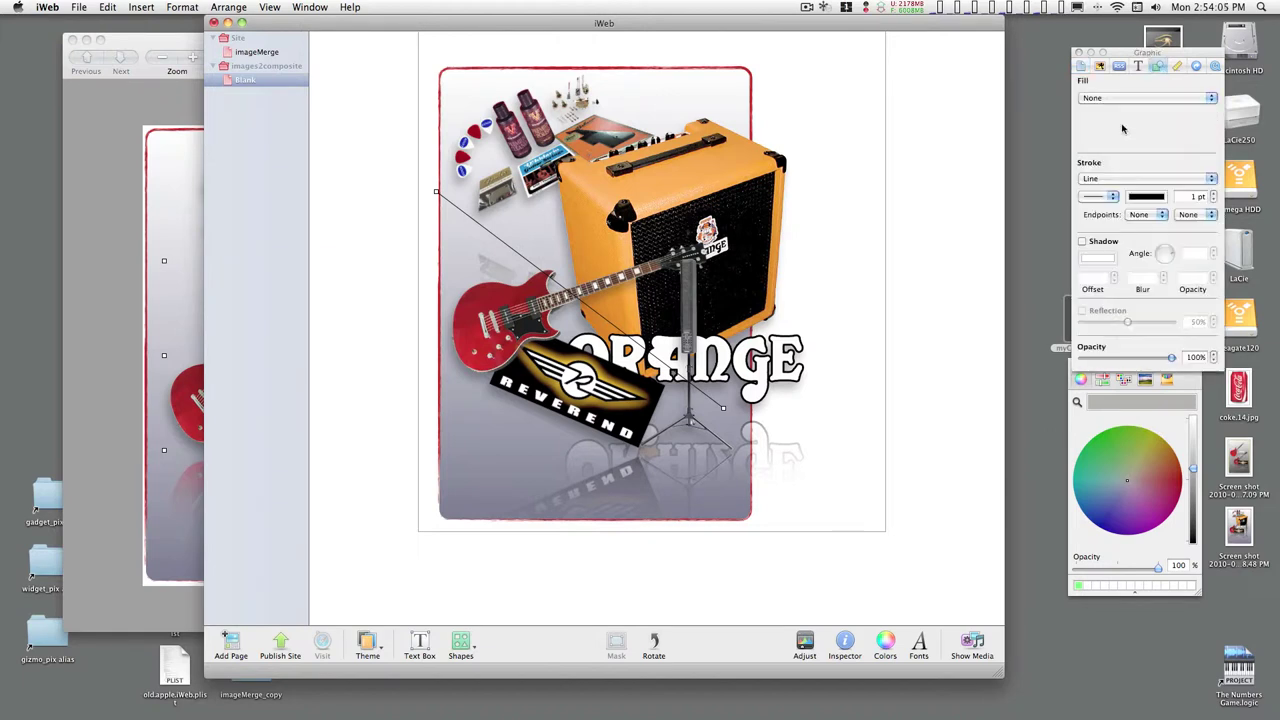
click(1113, 195)
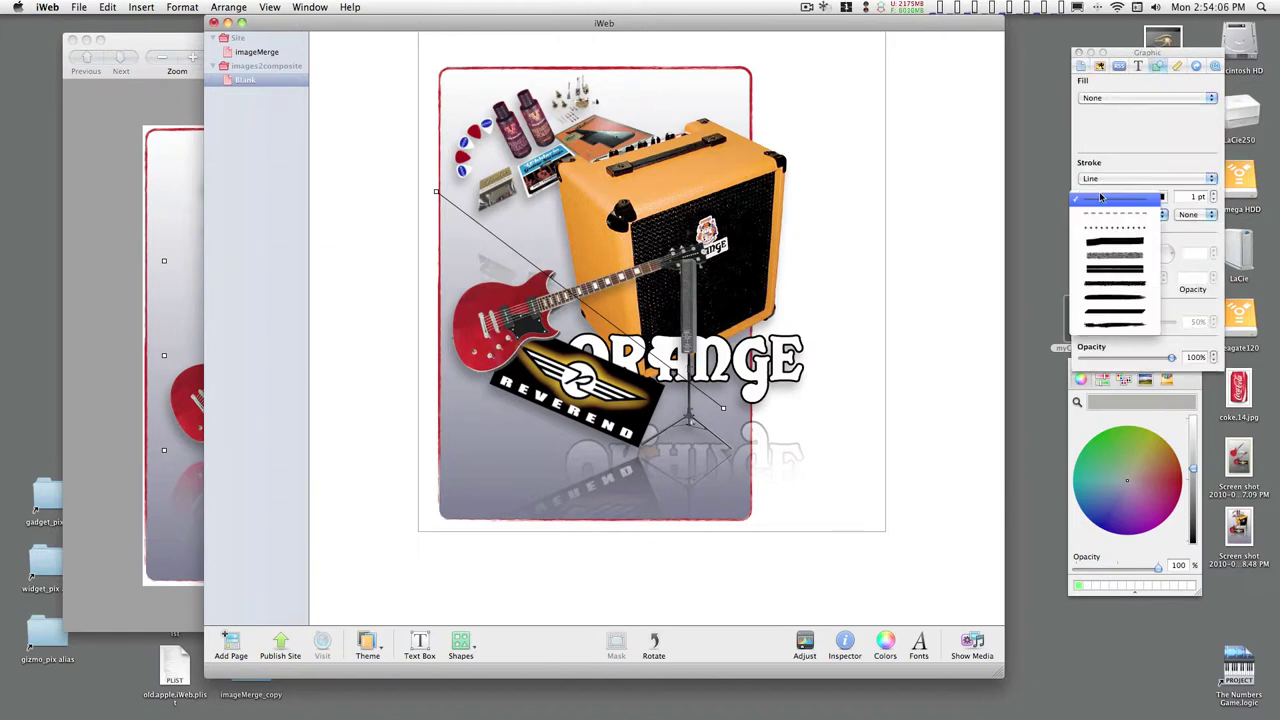
click(1105, 327)
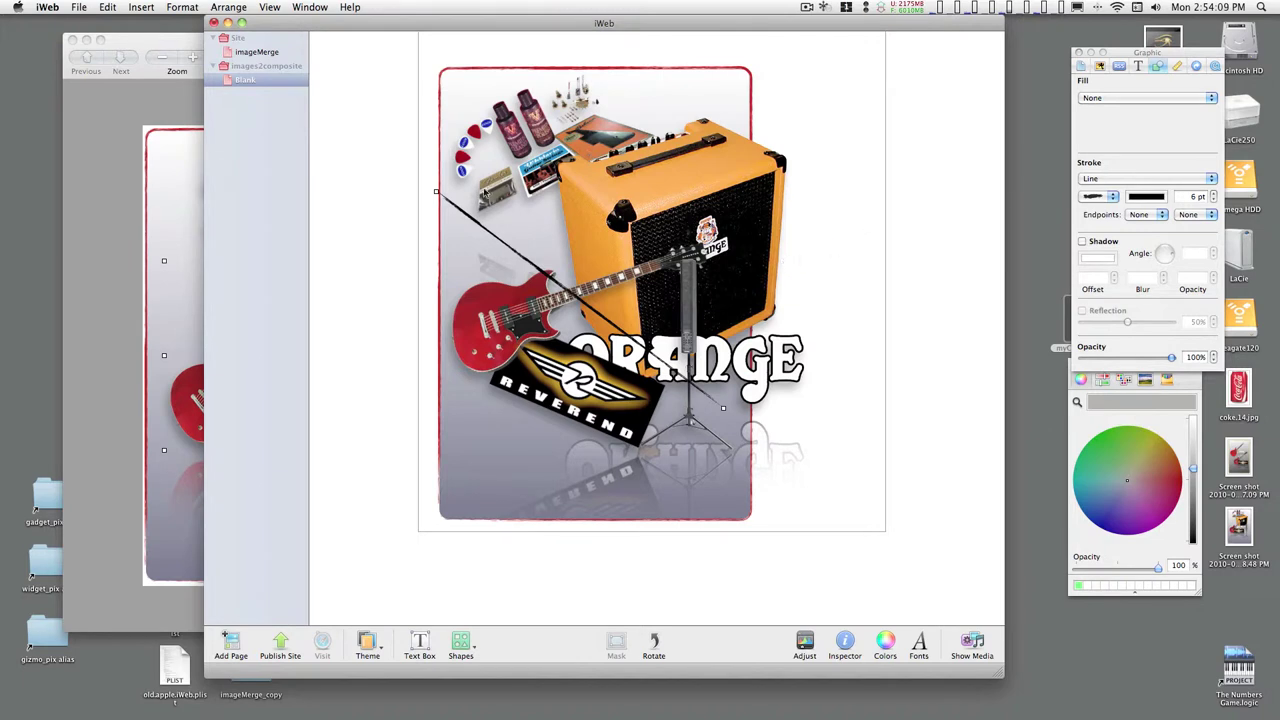
click(1215, 194)
drag(1215, 196, 1215, 196)
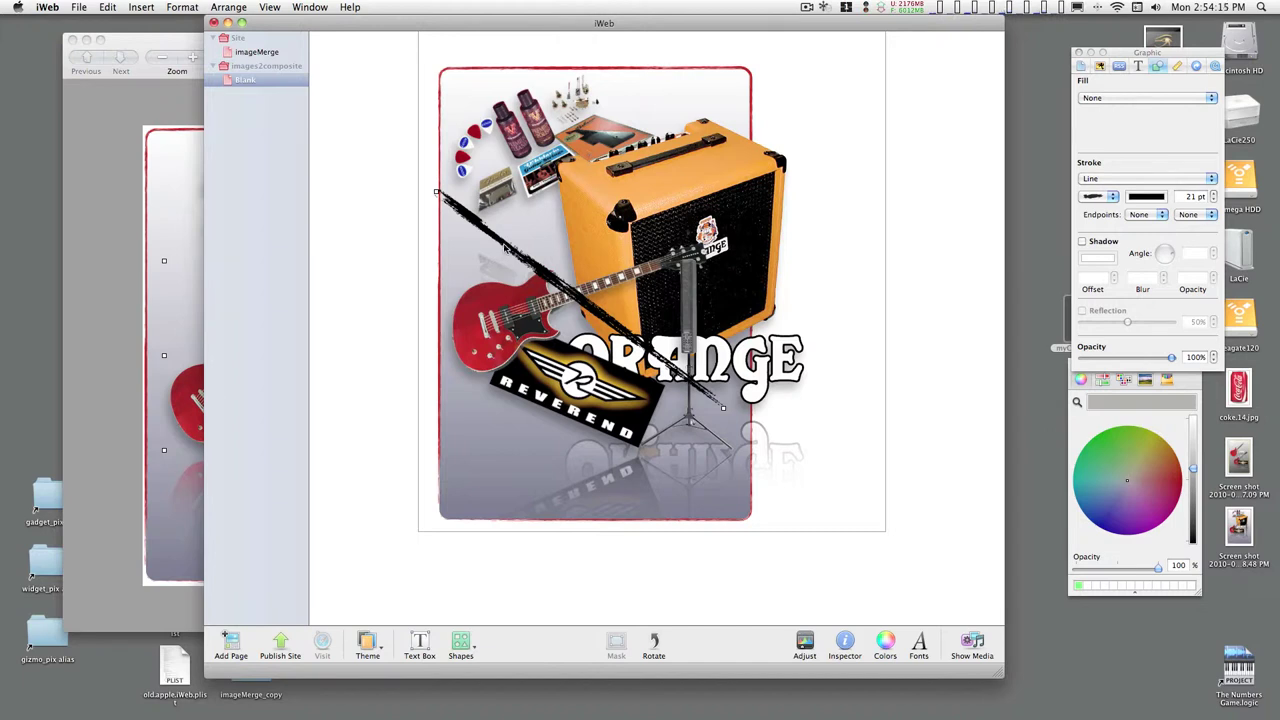
- Colour the stroke orange by sampling the amp with the Colors magnifier
click(1153, 199)
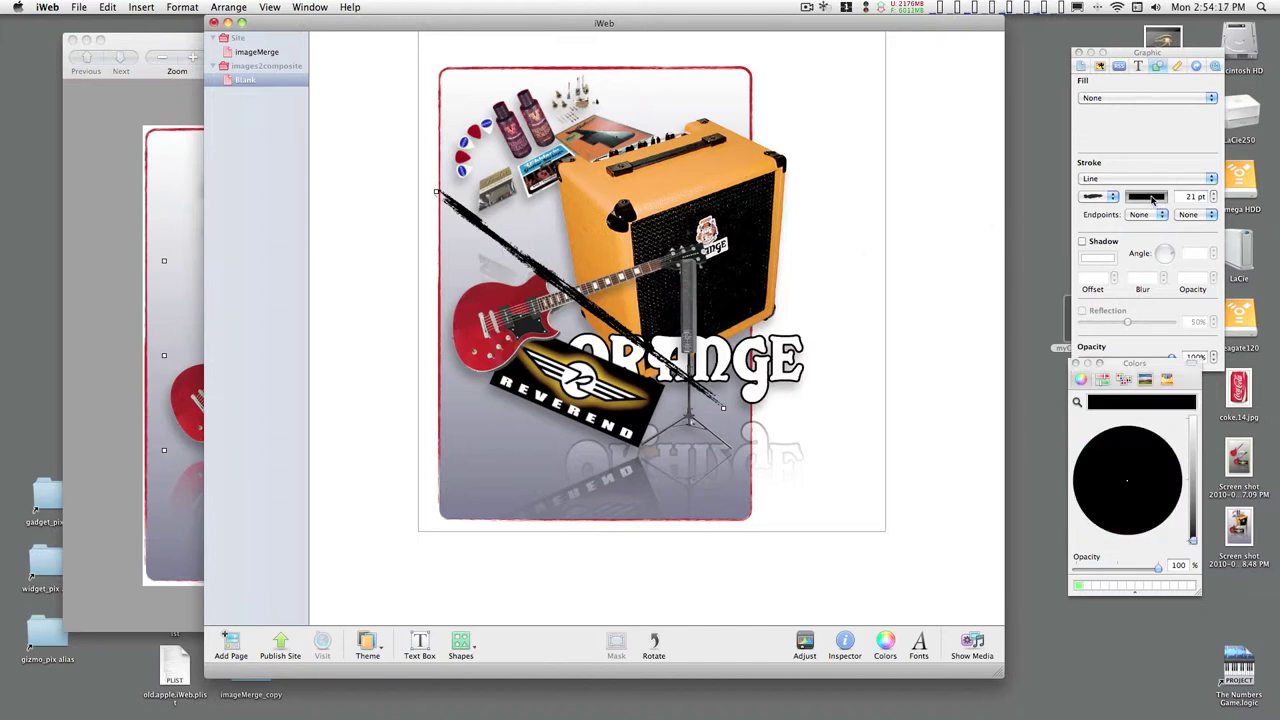
click(1193, 466)
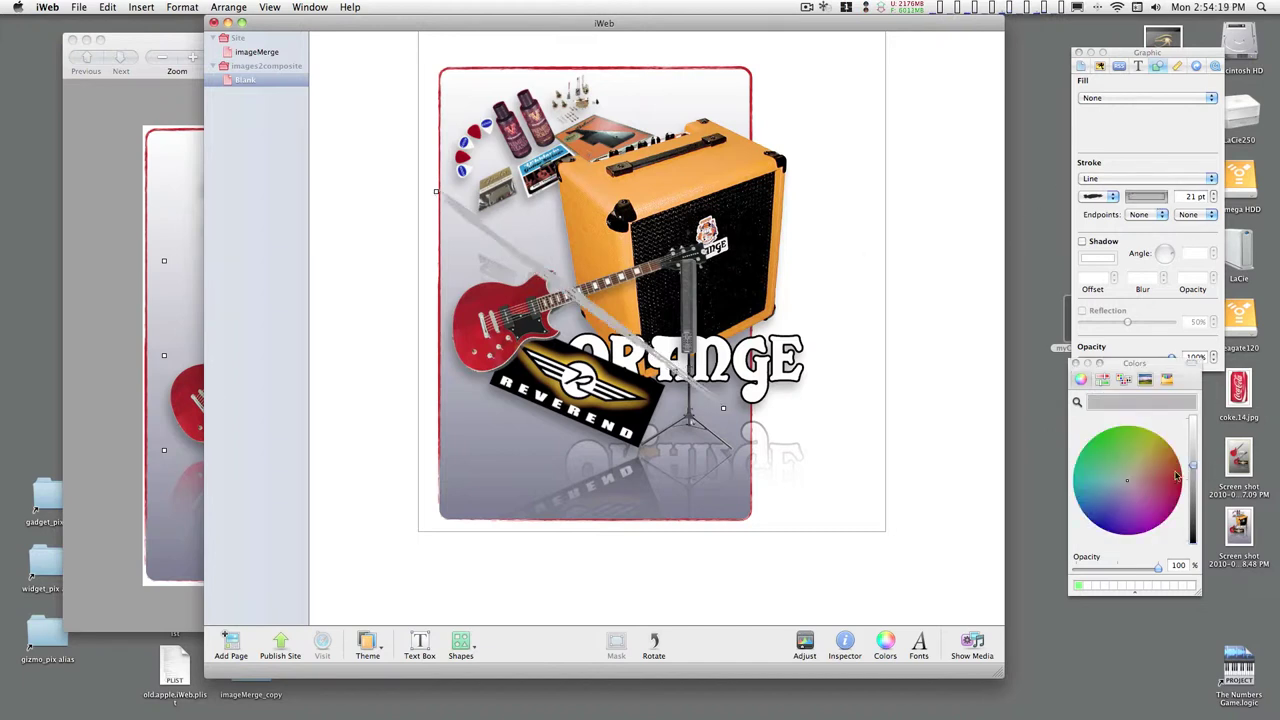
click(1137, 453)
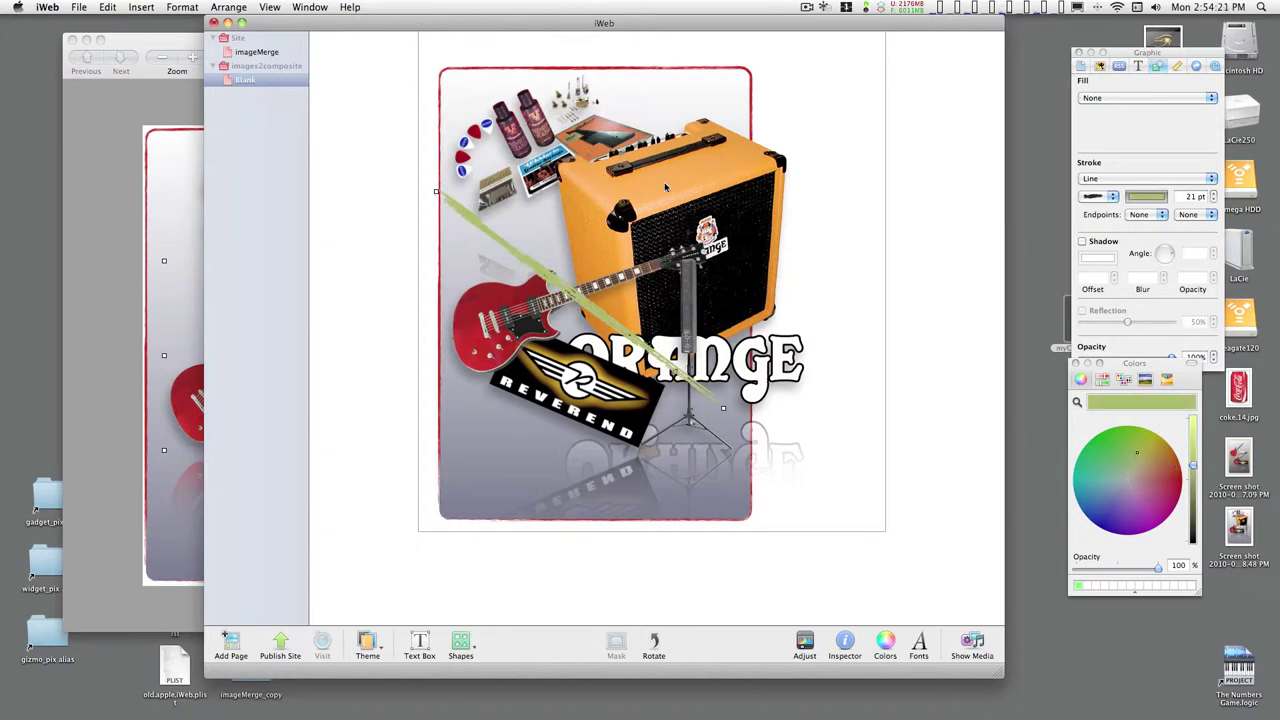
click(1077, 401)
click(637, 180)
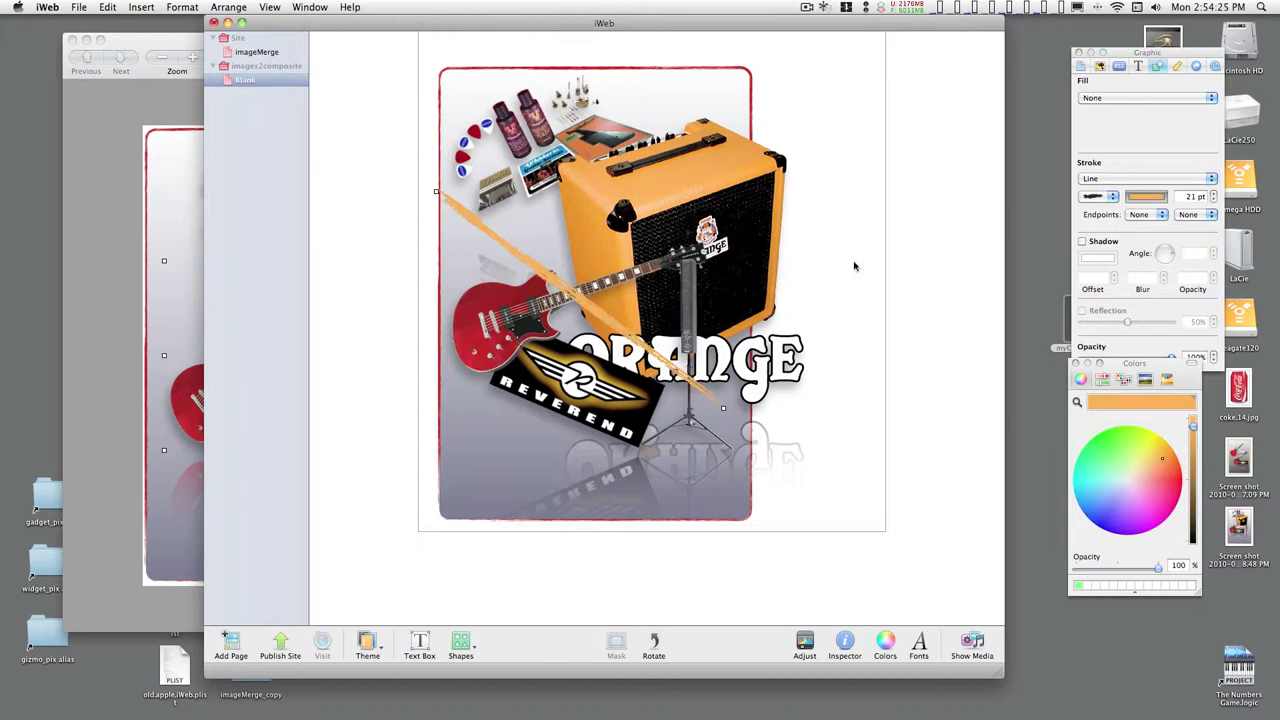
- Put an arrowhead on the stroke's start and keep its end as None, nudging the panel up
click(1145, 215)
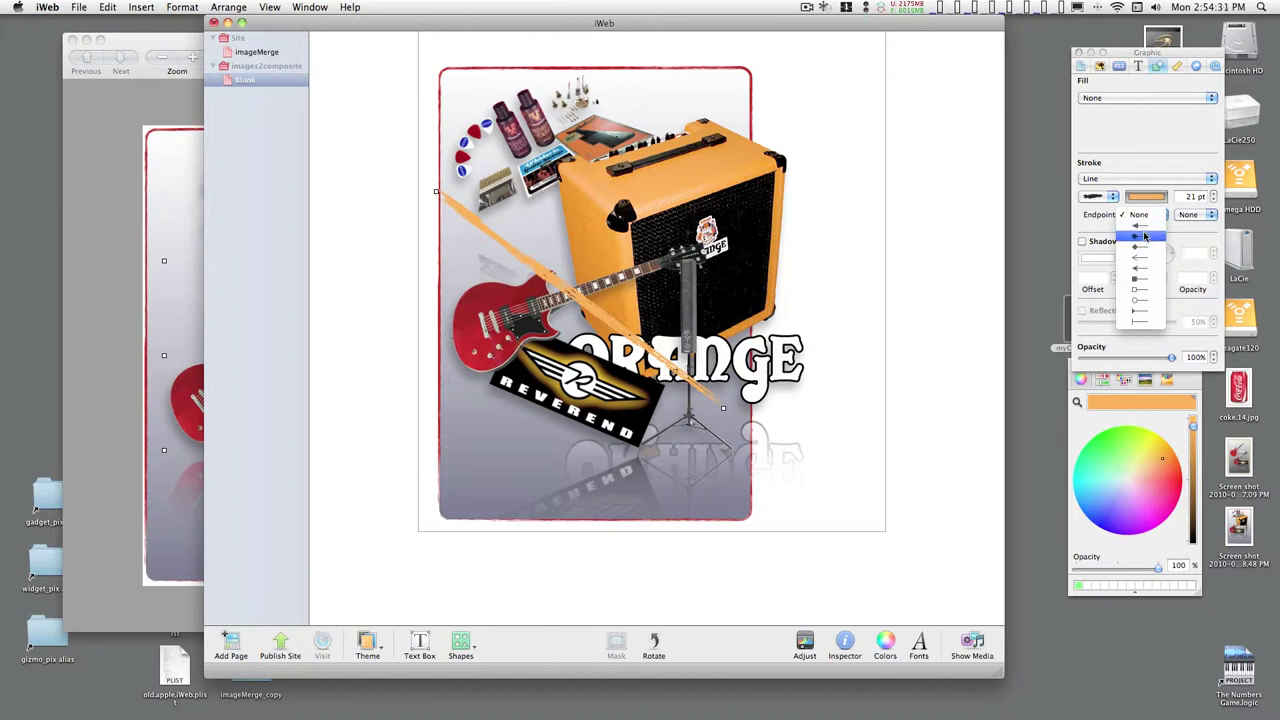
click(1140, 236)
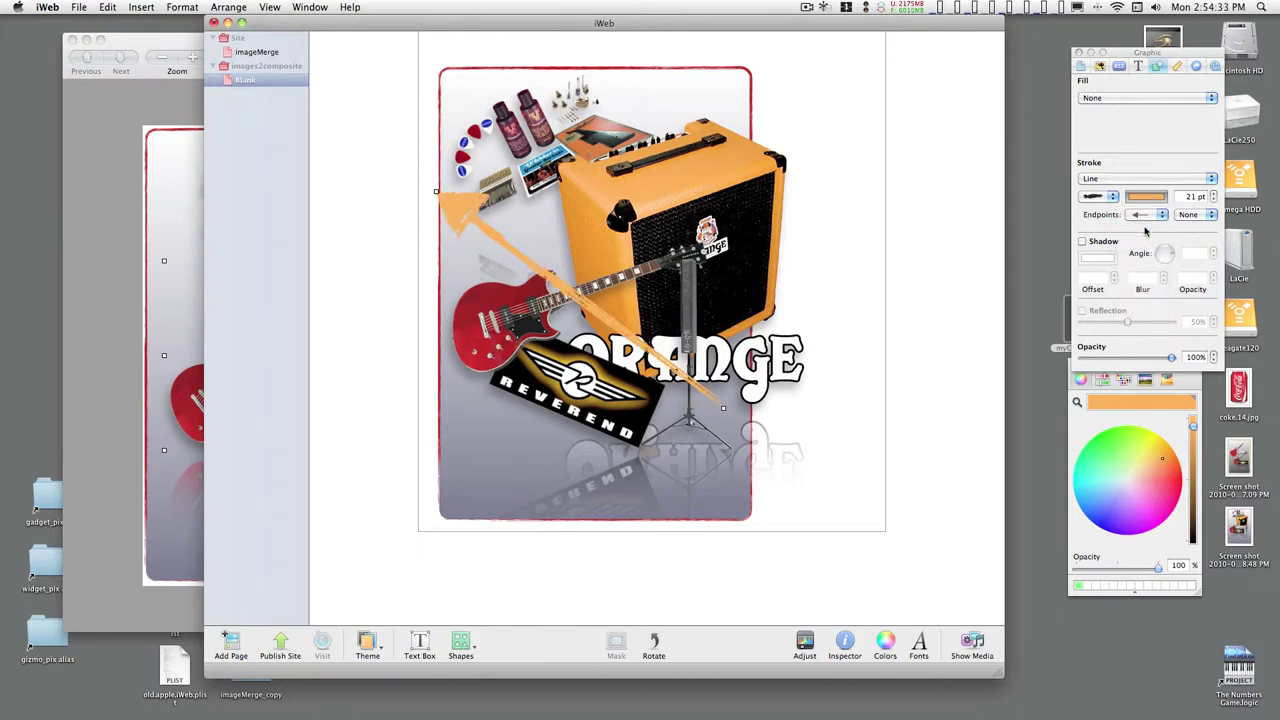
mouse_move(468, 207)
mouse_down()
mouse_move(575, 235)
mouse_move(690, 240)
mouse_move(802, 304)
mouse_up()
click(457, 214)
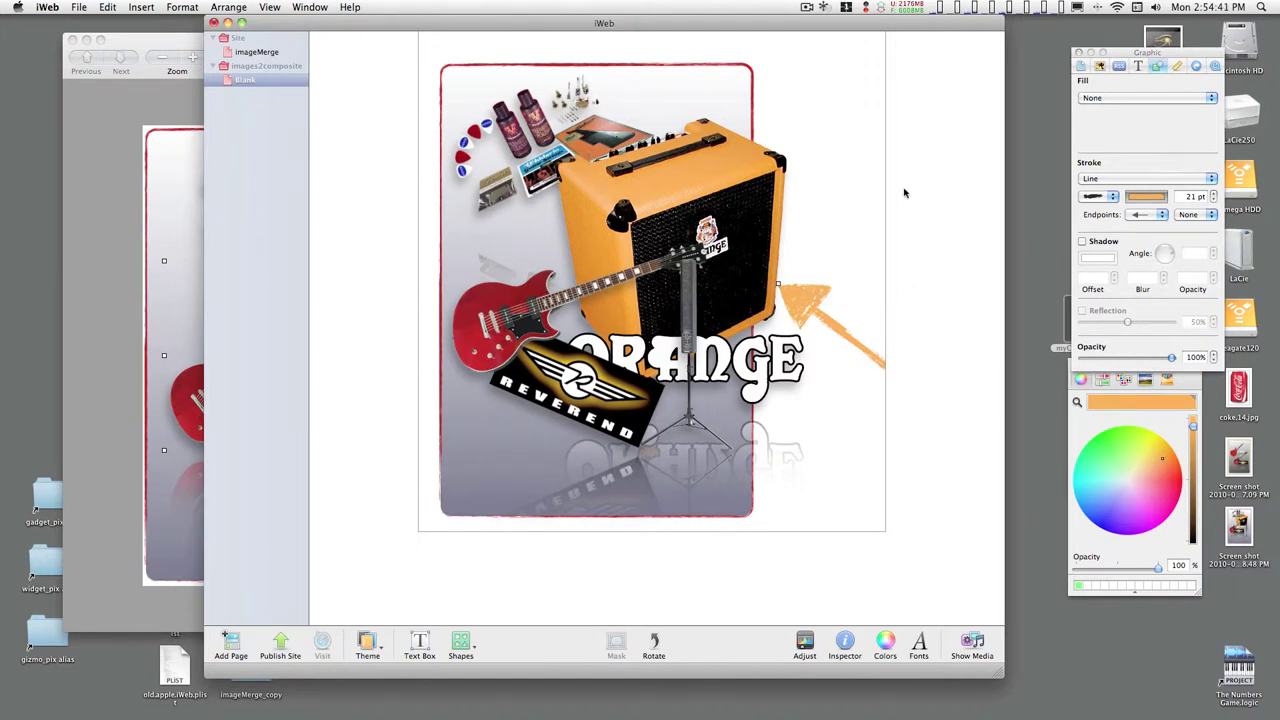
click(1198, 218)
click(1186, 216)
- Add an 85% opacity drop shadow to the orange arrow and shift it slightly left
click(1082, 242)
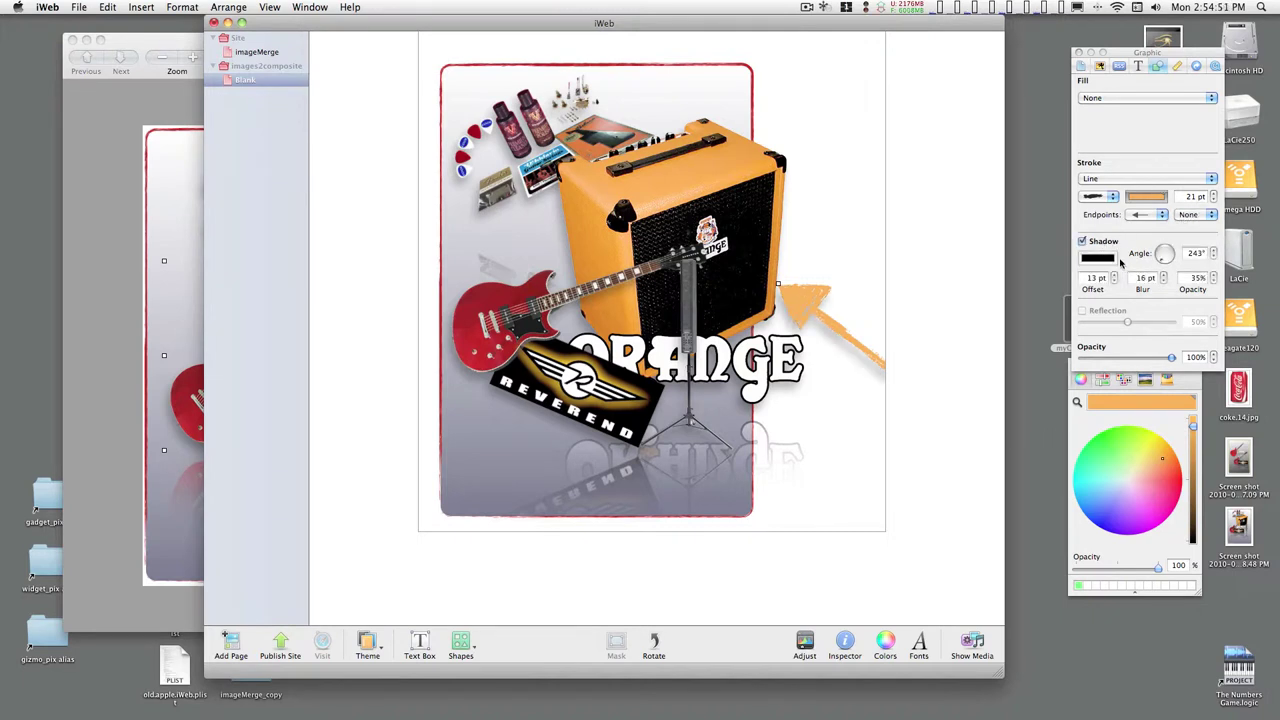
click(1213, 276)
click(1199, 279)
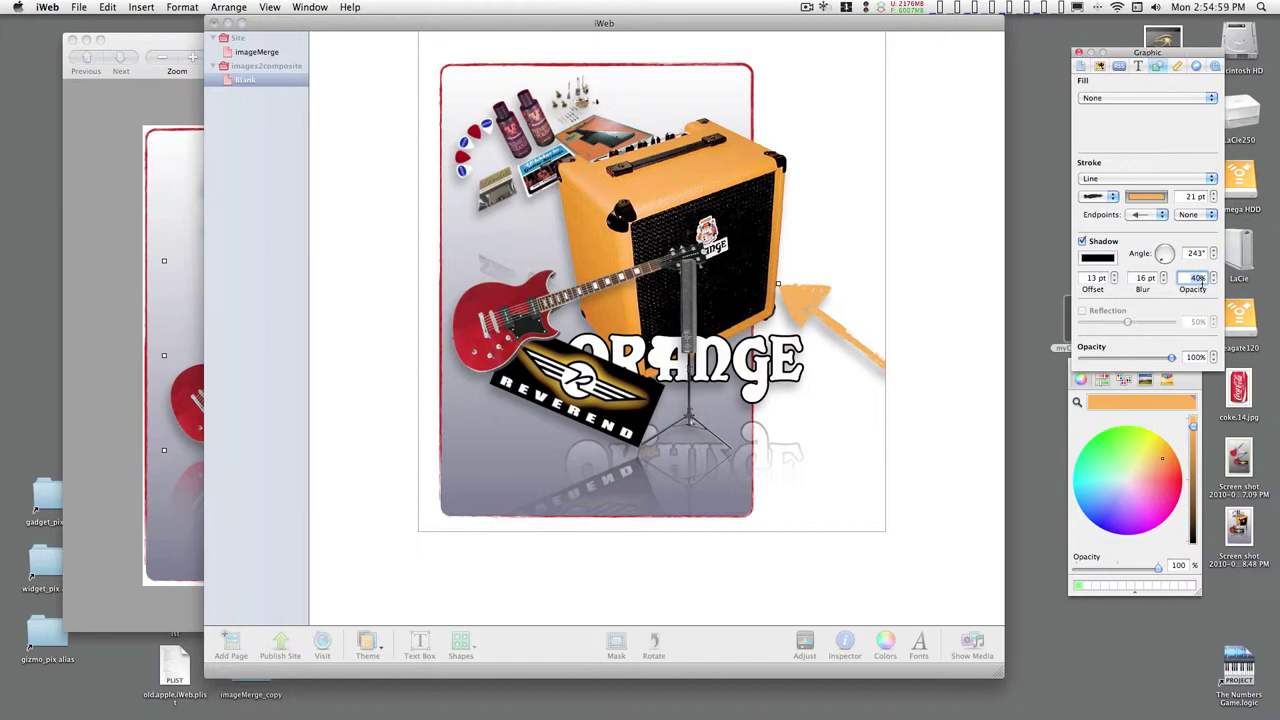
text(85)
key(Return)
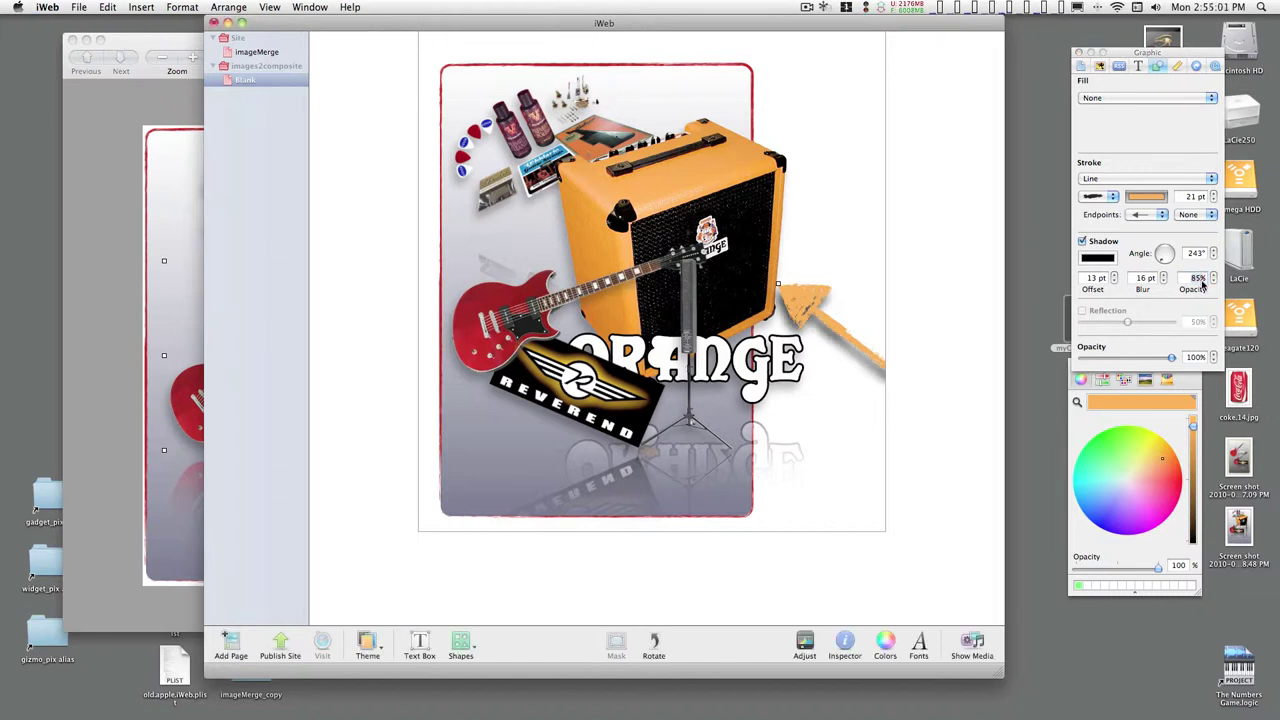
drag(806, 306, 783, 308)
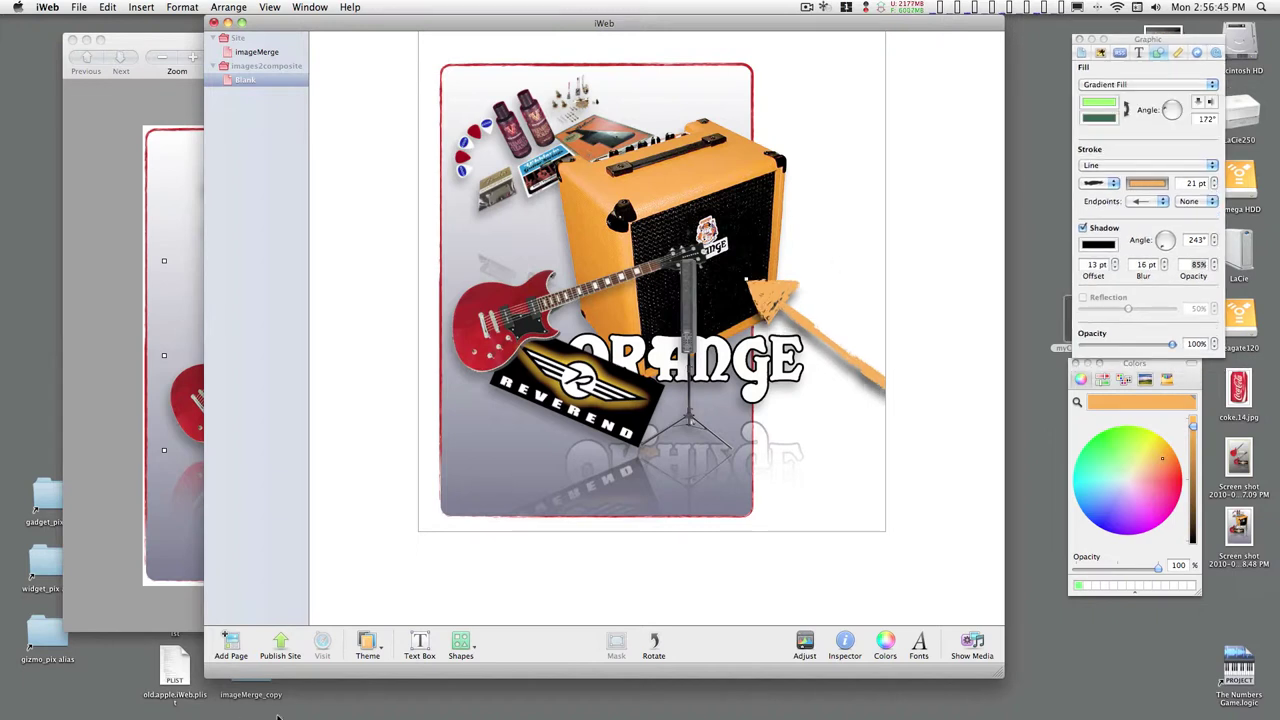
- Insert a rounded square near the upper right and give it an advanced gradient fill
click(456, 650)
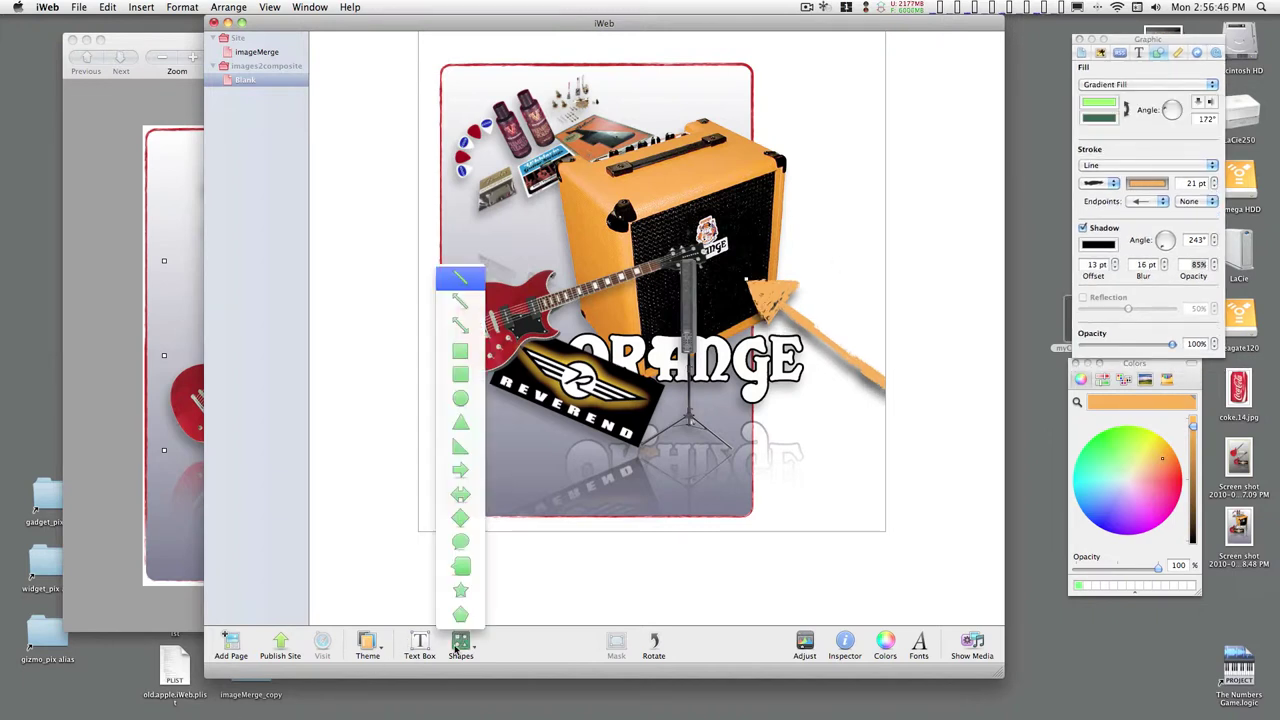
click(486, 372)
drag(659, 345, 831, 165)
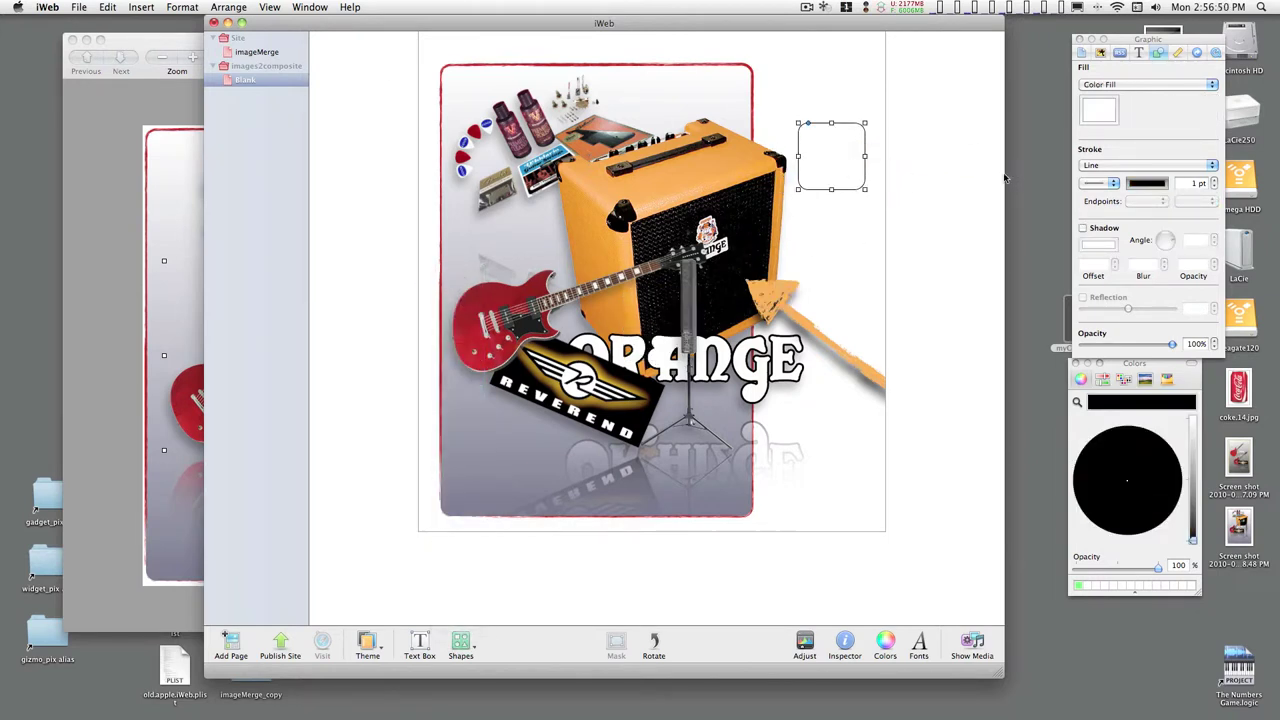
click(1148, 85)
click(1150, 106)
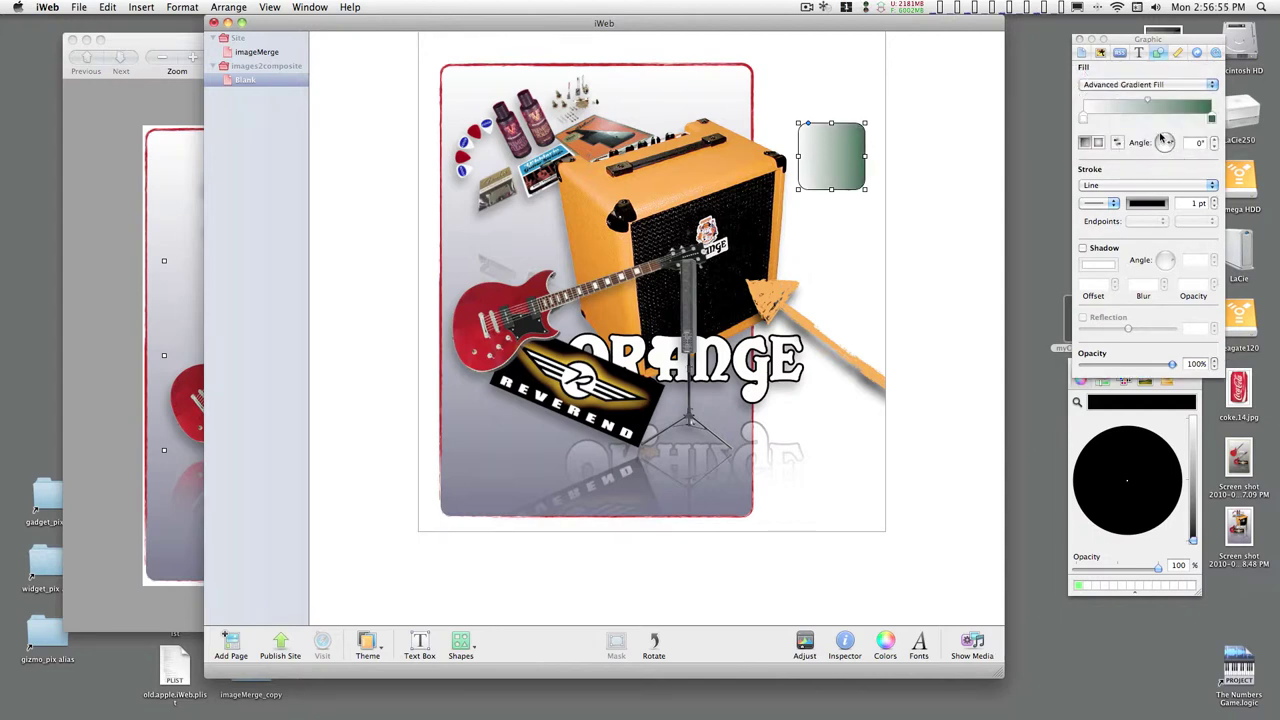
- Set the gradient colour to the amp's orange using the Colors eyedropper
mouse_move(1155, 103)
mouse_down()
mouse_move(1176, 103)
mouse_move(1126, 103)
mouse_move(1147, 103)
mouse_up()
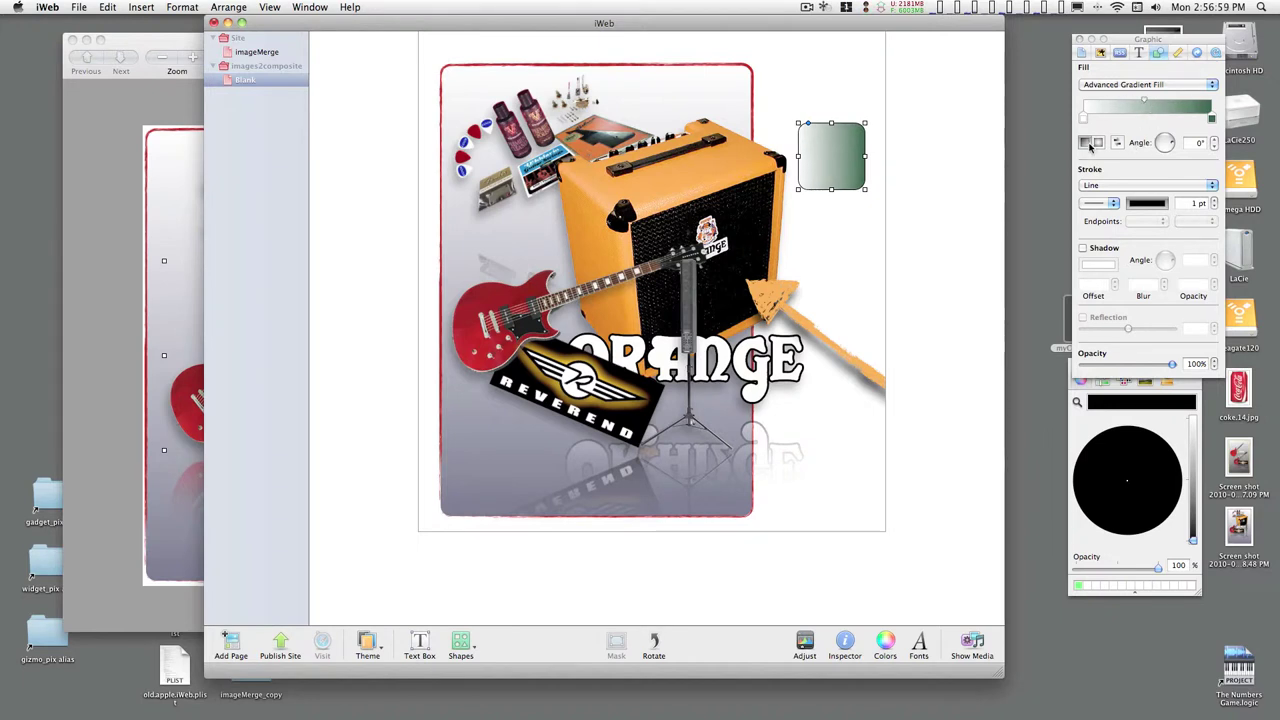
click(1097, 143)
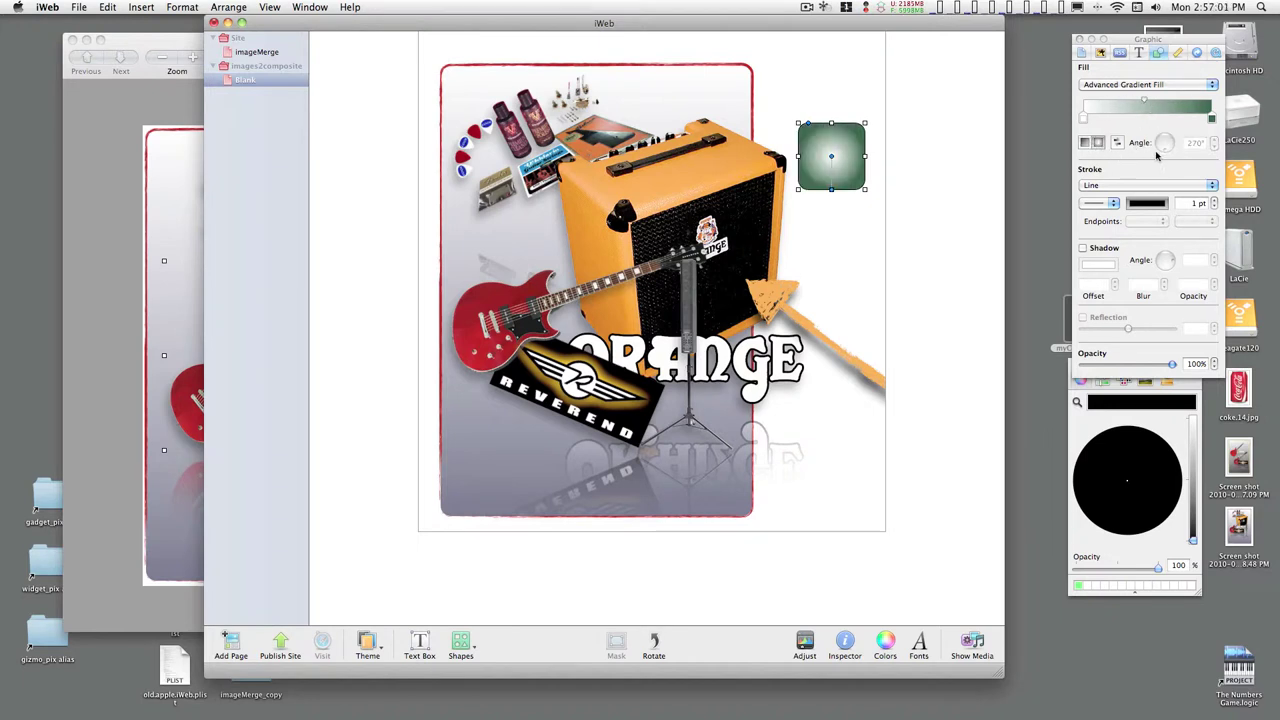
click(1212, 118)
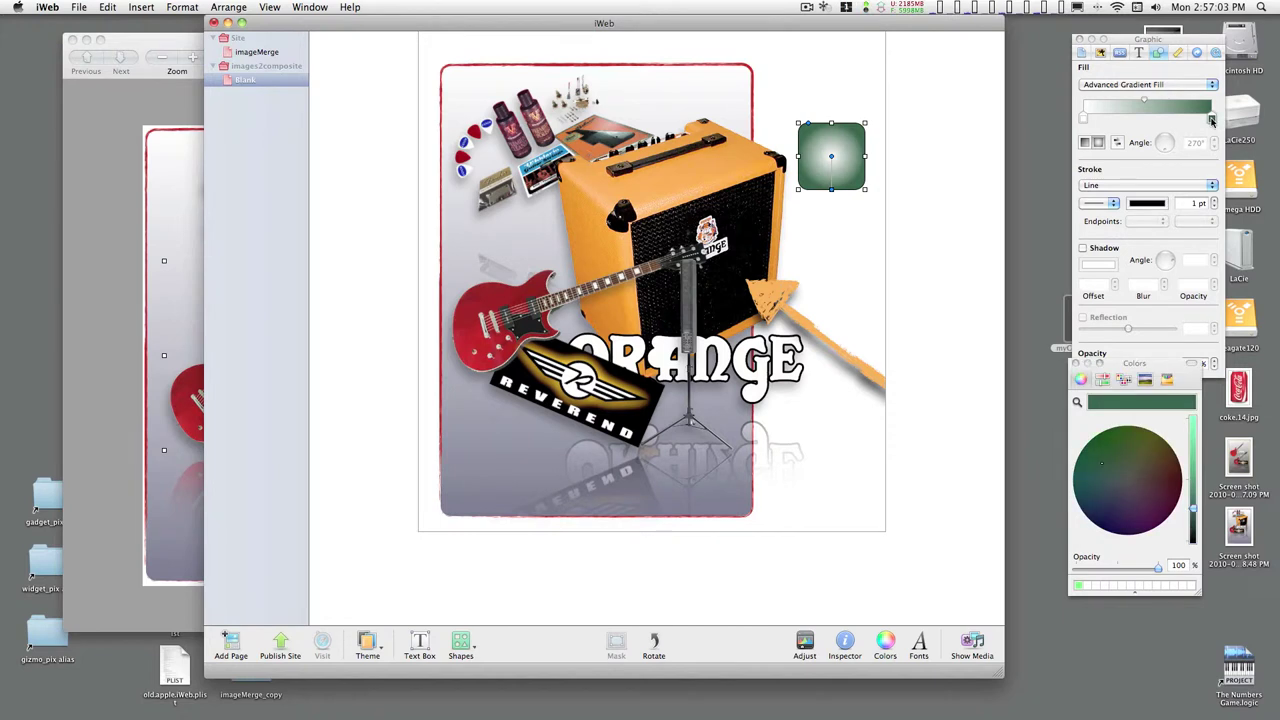
click(1165, 491)
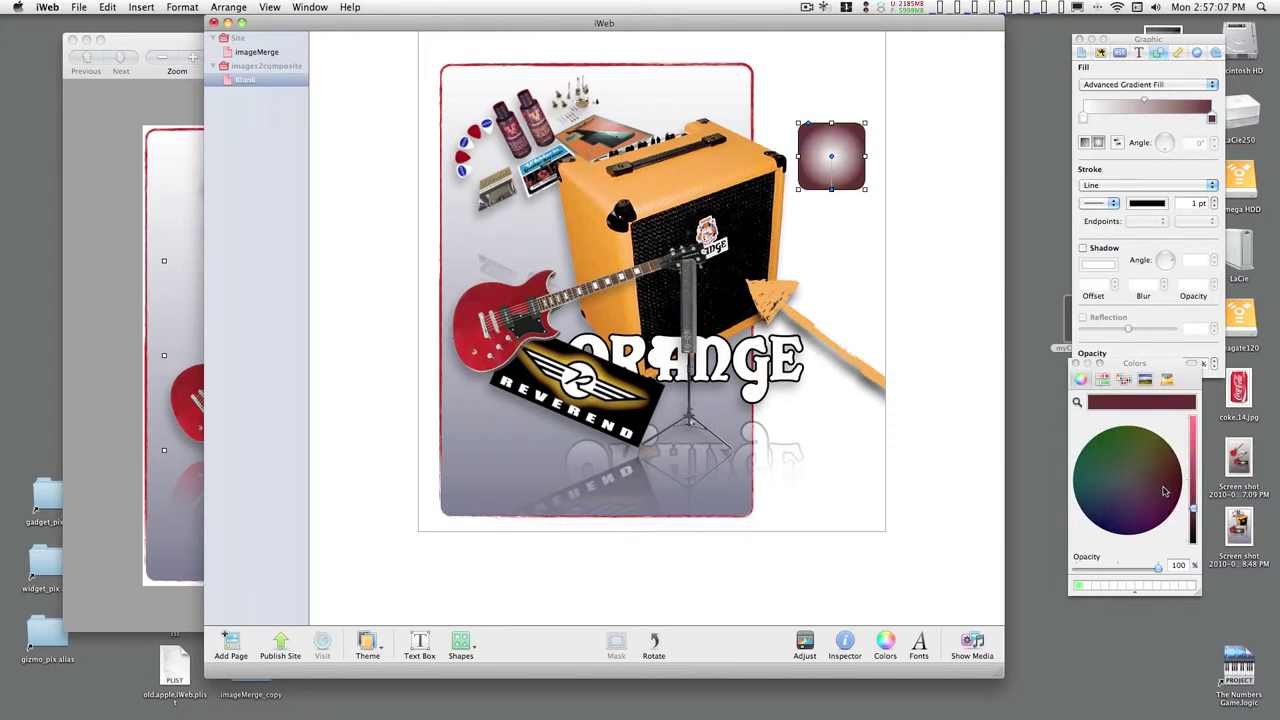
click(1078, 403)
click(695, 181)
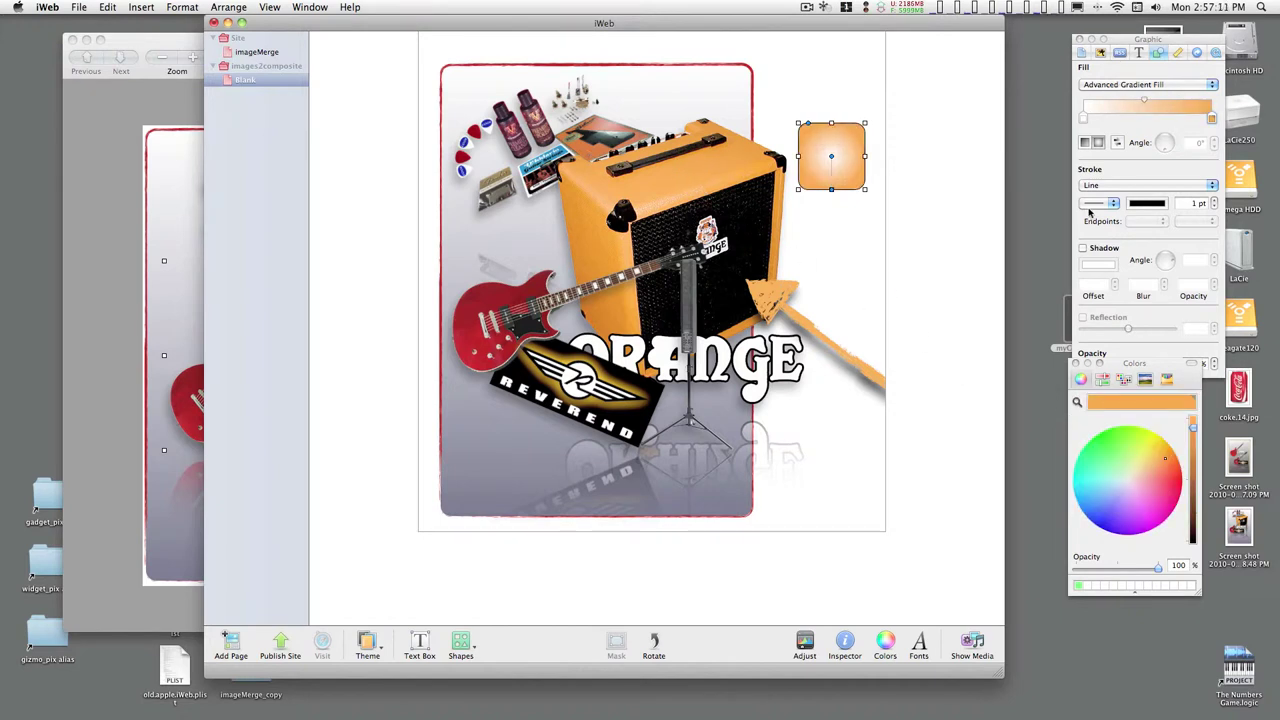
- Make the gradient linear and reversed, lighten it via its stops, and enlarge the square
click(1085, 120)
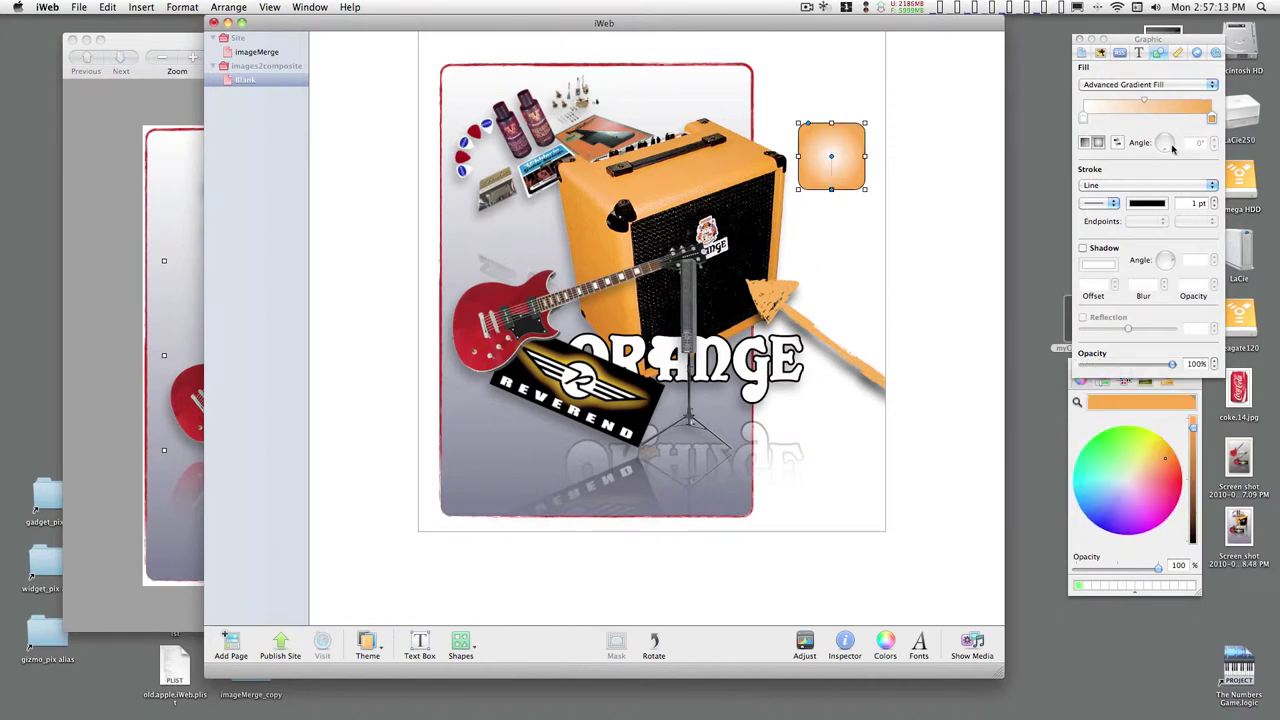
click(1118, 143)
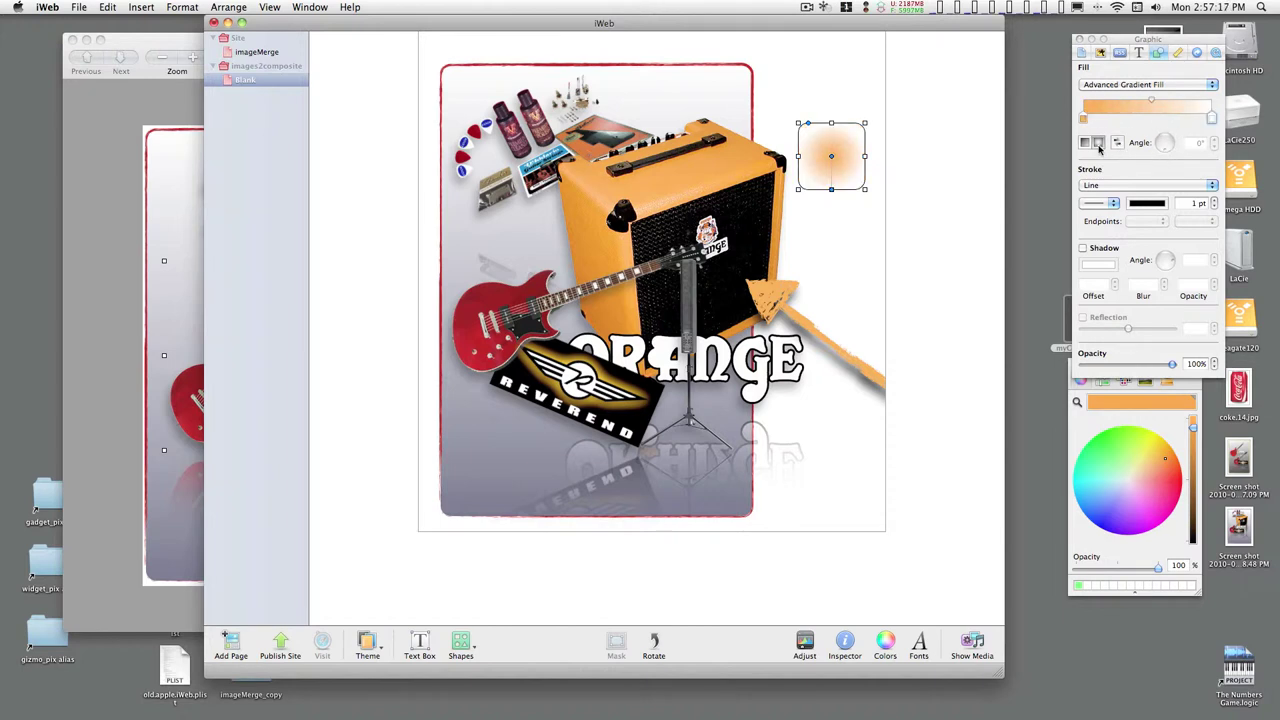
click(1086, 144)
click(1119, 145)
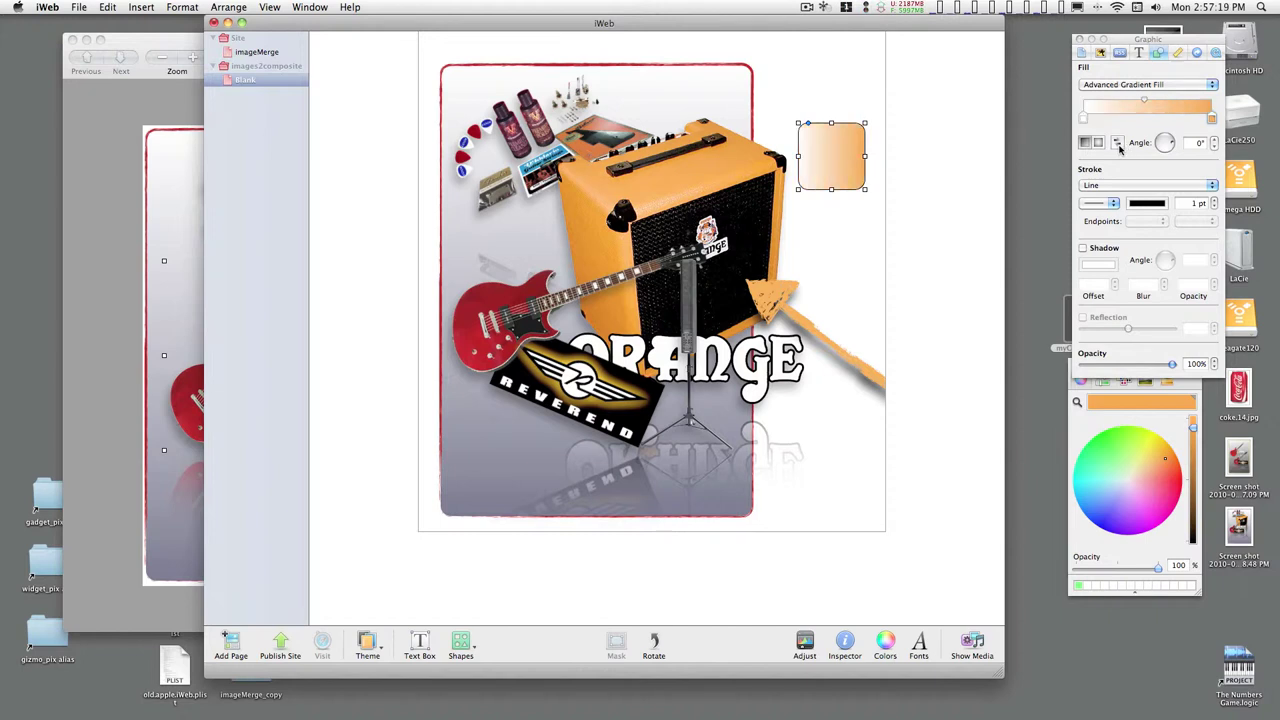
click(1172, 146)
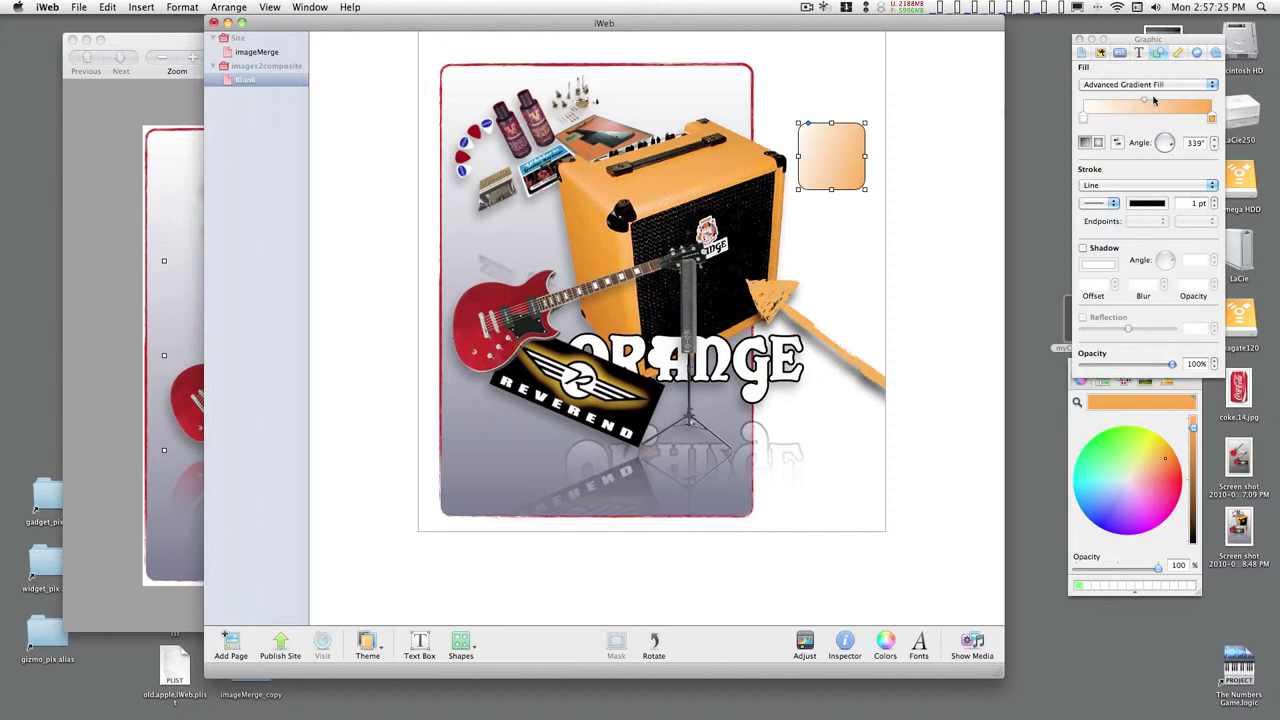
drag(1146, 102, 1192, 106)
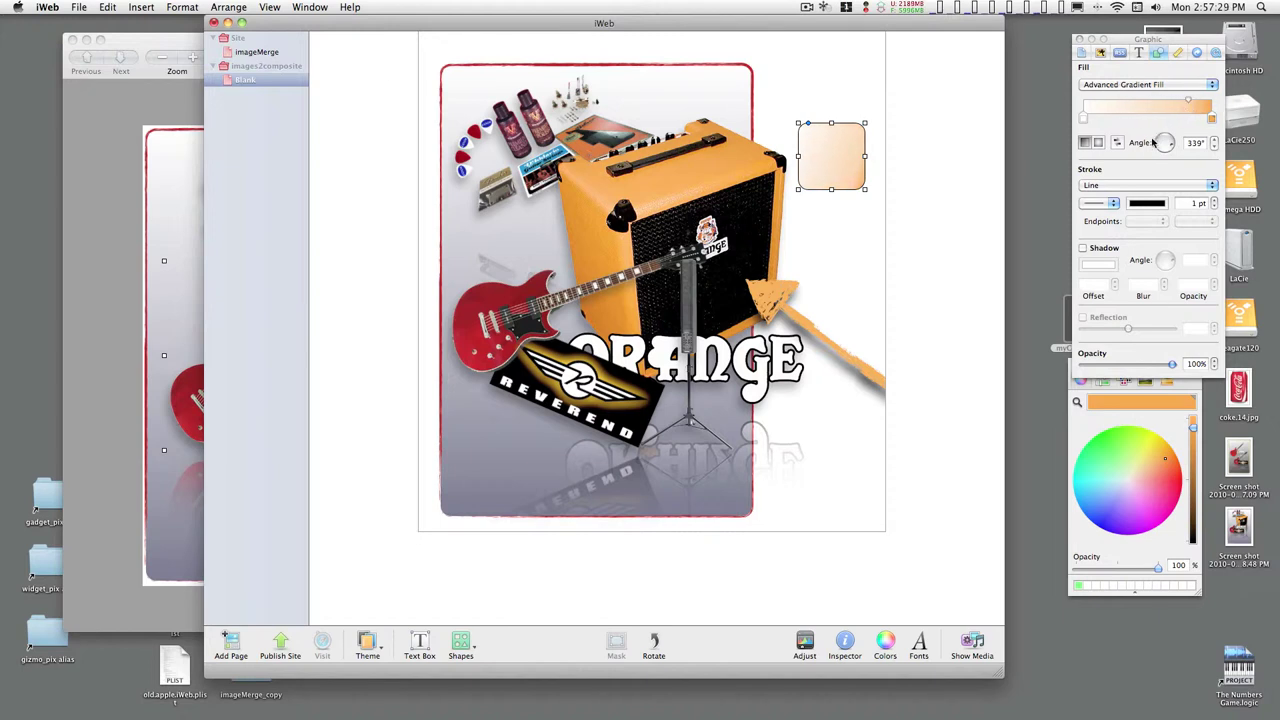
drag(1084, 119, 1152, 170)
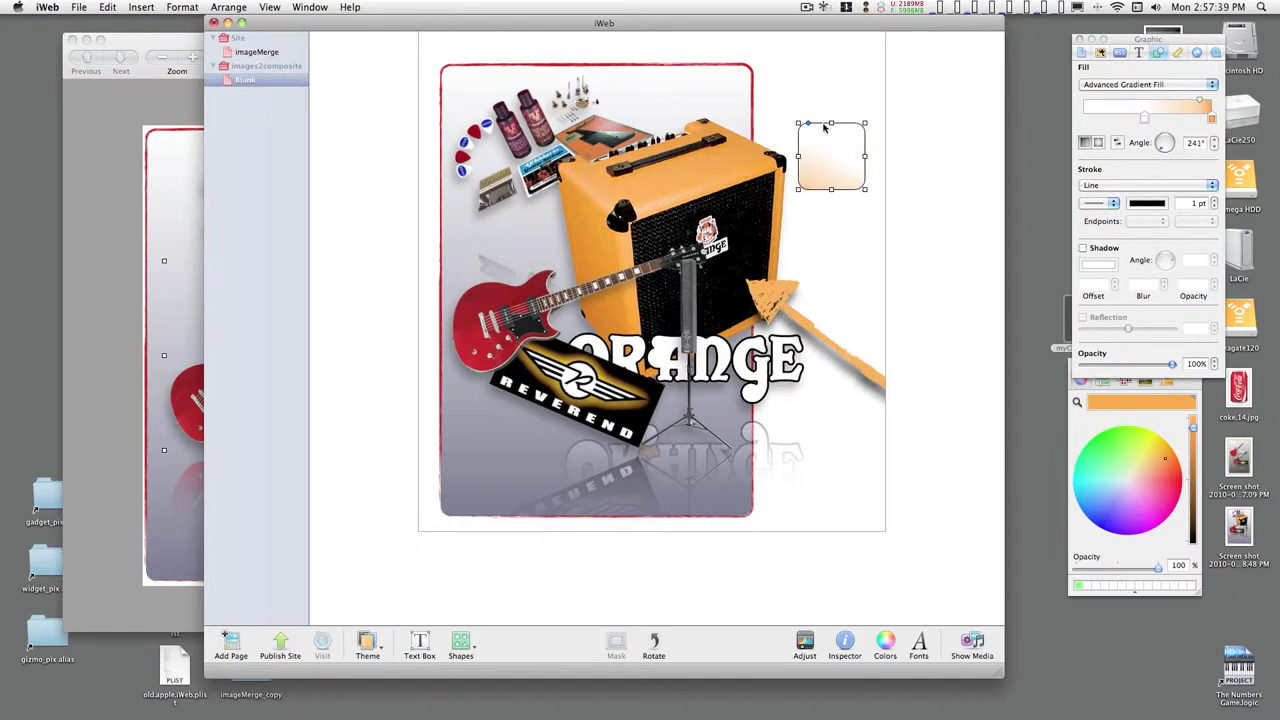
drag(798, 122, 757, 90)
- Try resizing and placing the gradient square over the guitar, then delete it
drag(865, 83, 877, 56)
drag(766, 107, 555, 320)
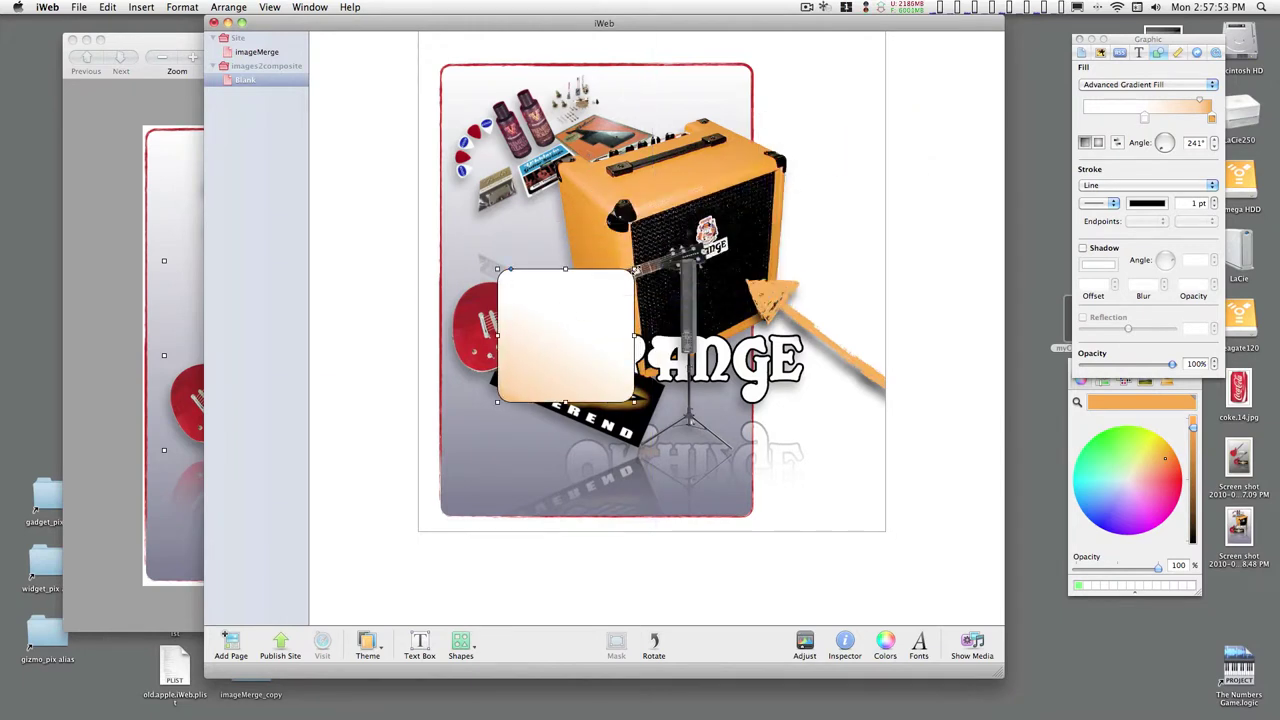
drag(633, 269, 680, 190)
drag(552, 255, 568, 216)
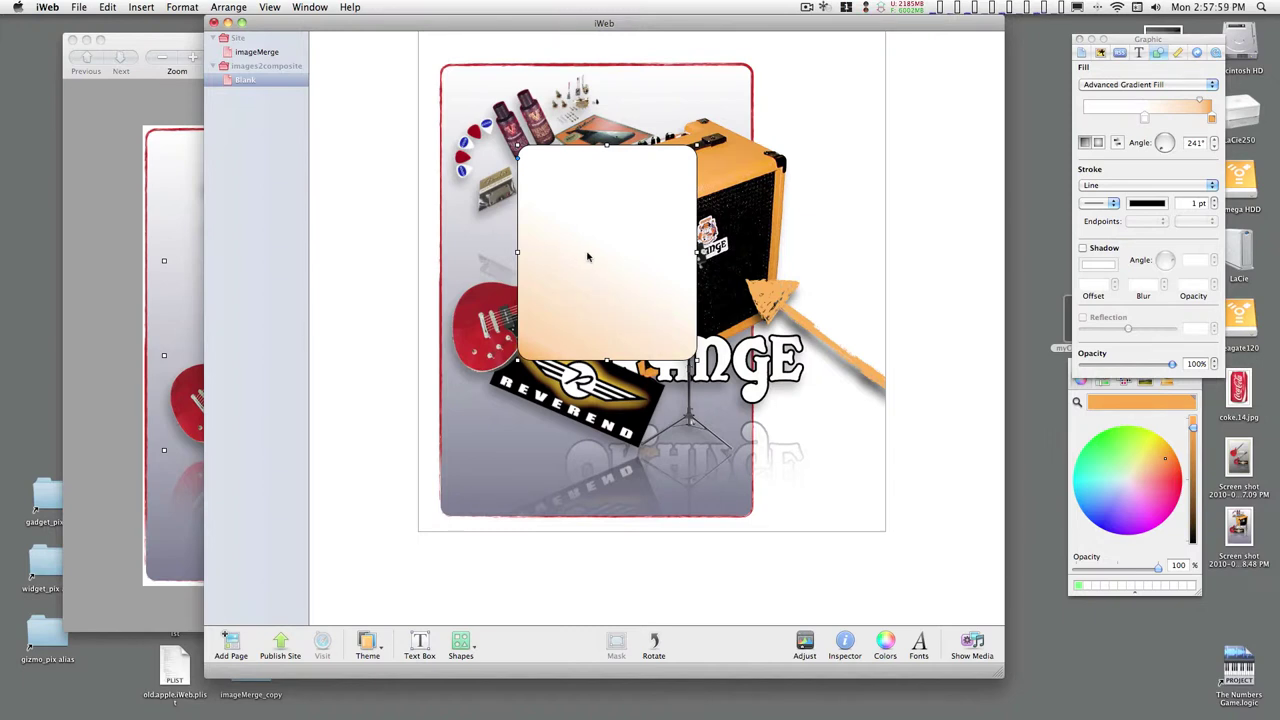
key(Delete)
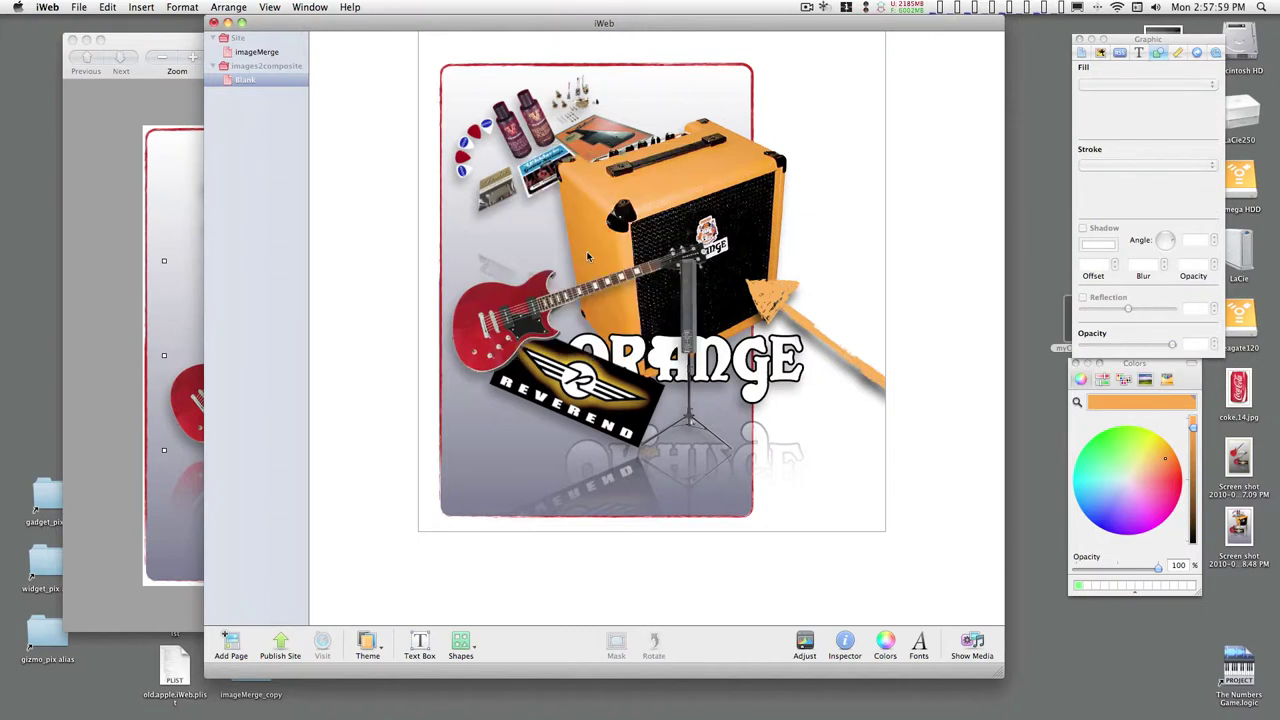
- Delete the orange arrow and the amp with its ORANGE logo
click(776, 300)
key(Delete)
click(745, 248)
key(Delete)
- Move the guitar and Reverend logo to the page bottom and nudge the accessories picture right
drag(567, 280, 533, 287)
drag(548, 170, 578, 183)
drag(493, 310, 483, 465)
drag(575, 175, 586, 185)
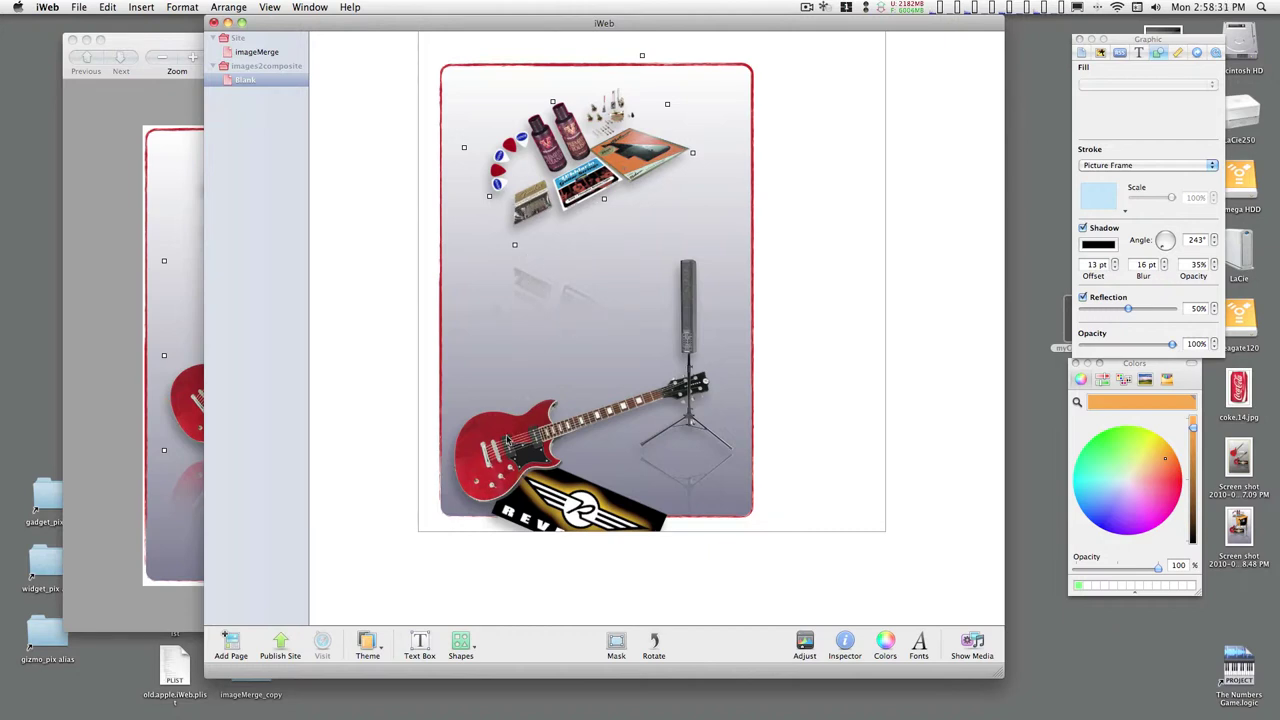
drag(584, 178, 591, 187)
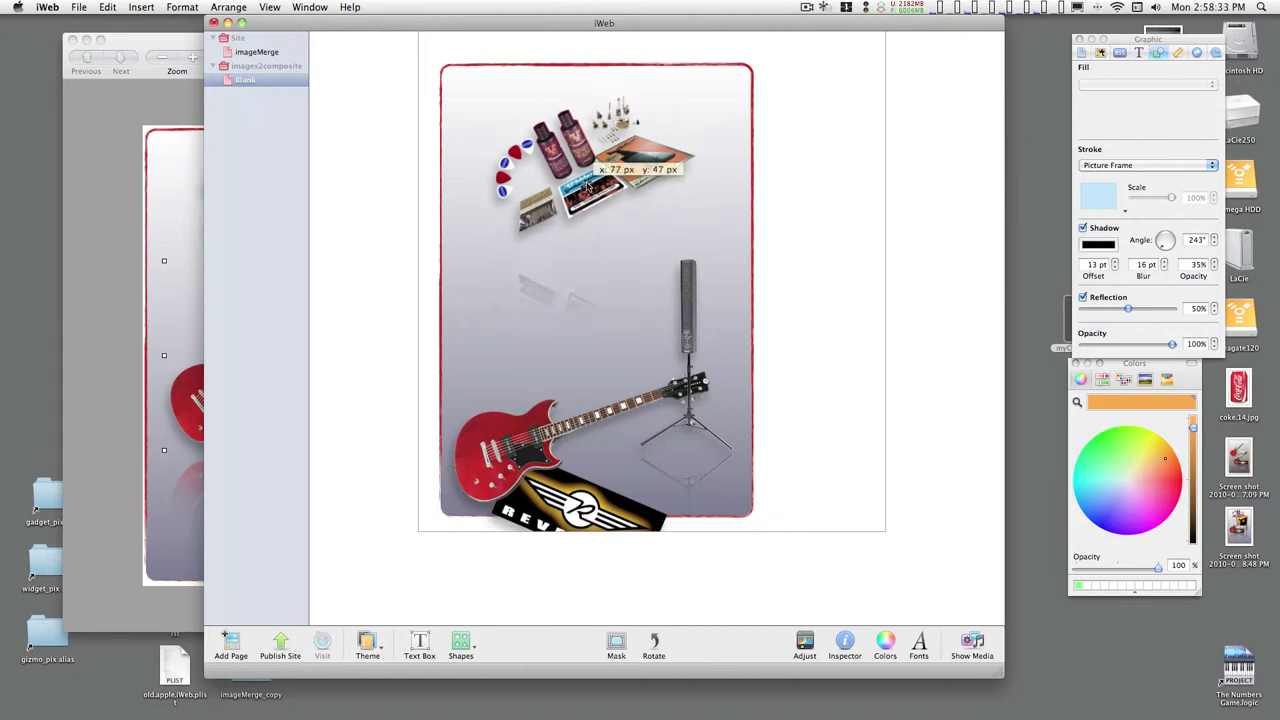
- Mask the accessories picture and stretch the mask left, top-right and right to reveal more picks
click(616, 645)
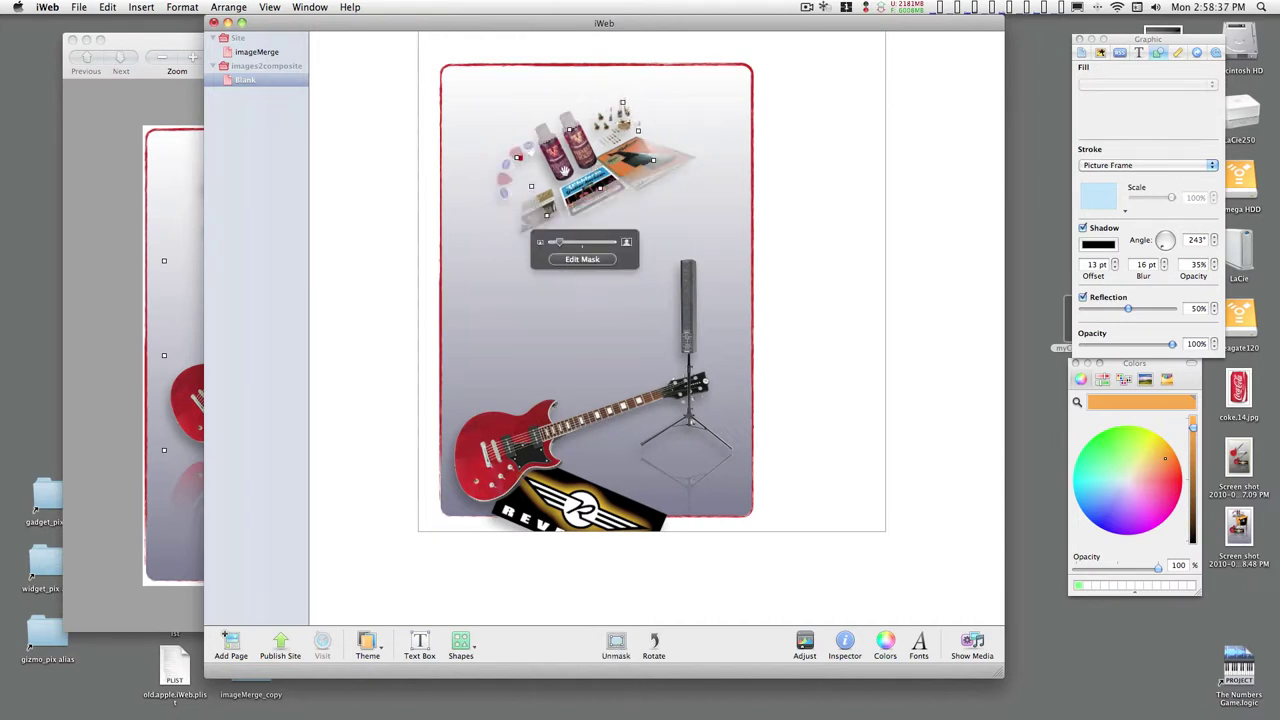
drag(516, 157, 471, 152)
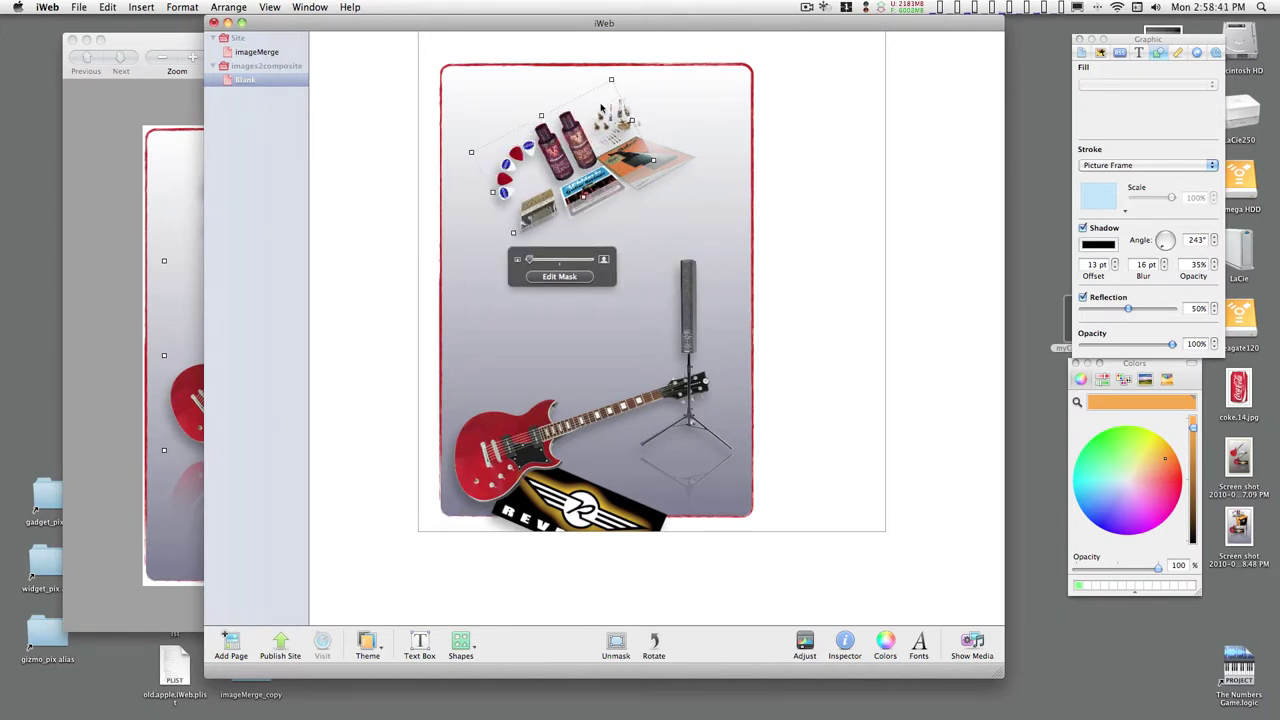
drag(611, 79, 638, 65)
drag(676, 150, 701, 158)
- Reposition the masked accessories picture, move the Edit Mask panel aside, and resize it slightly
drag(521, 251, 524, 252)
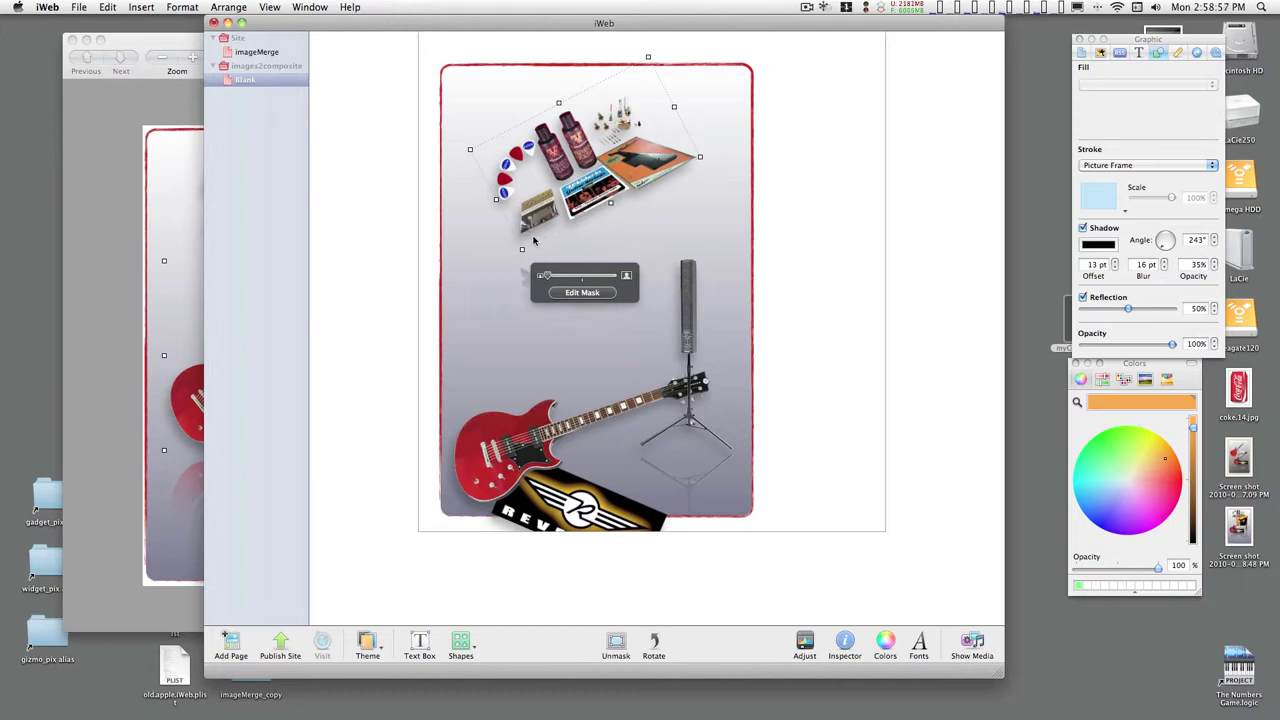
drag(524, 252, 520, 231)
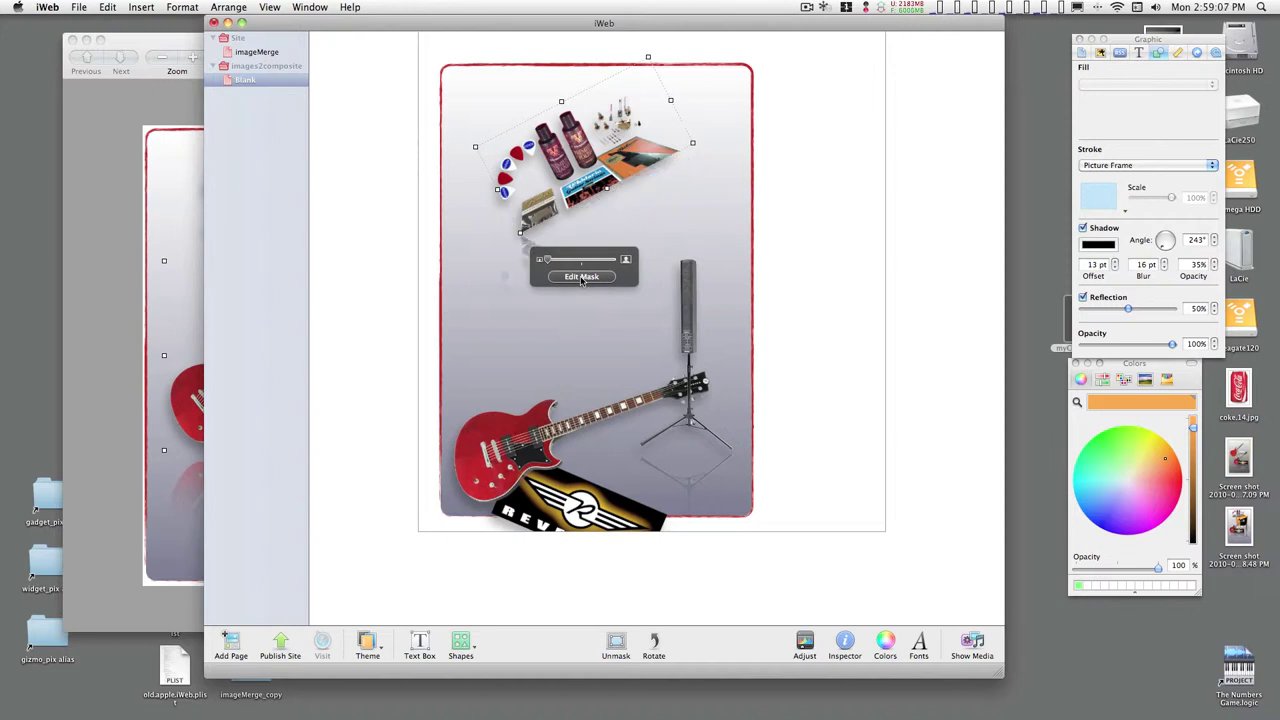
drag(560, 250, 645, 321)
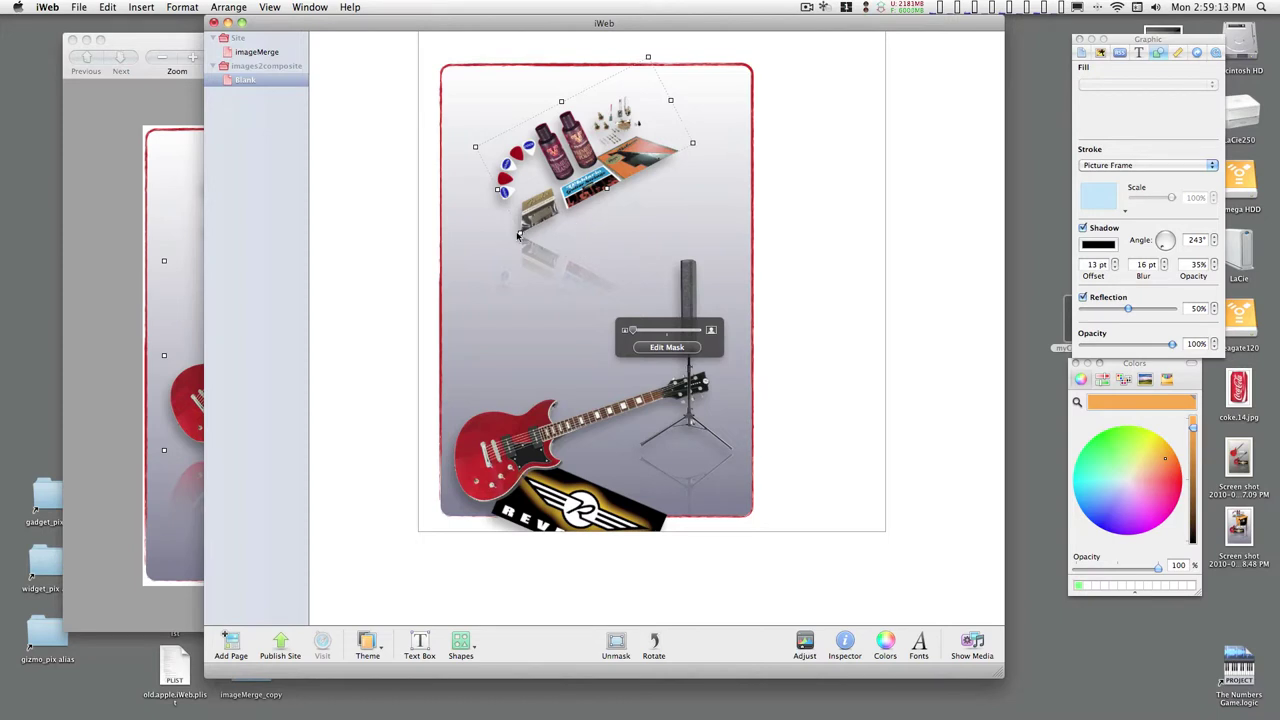
drag(520, 232, 514, 240)
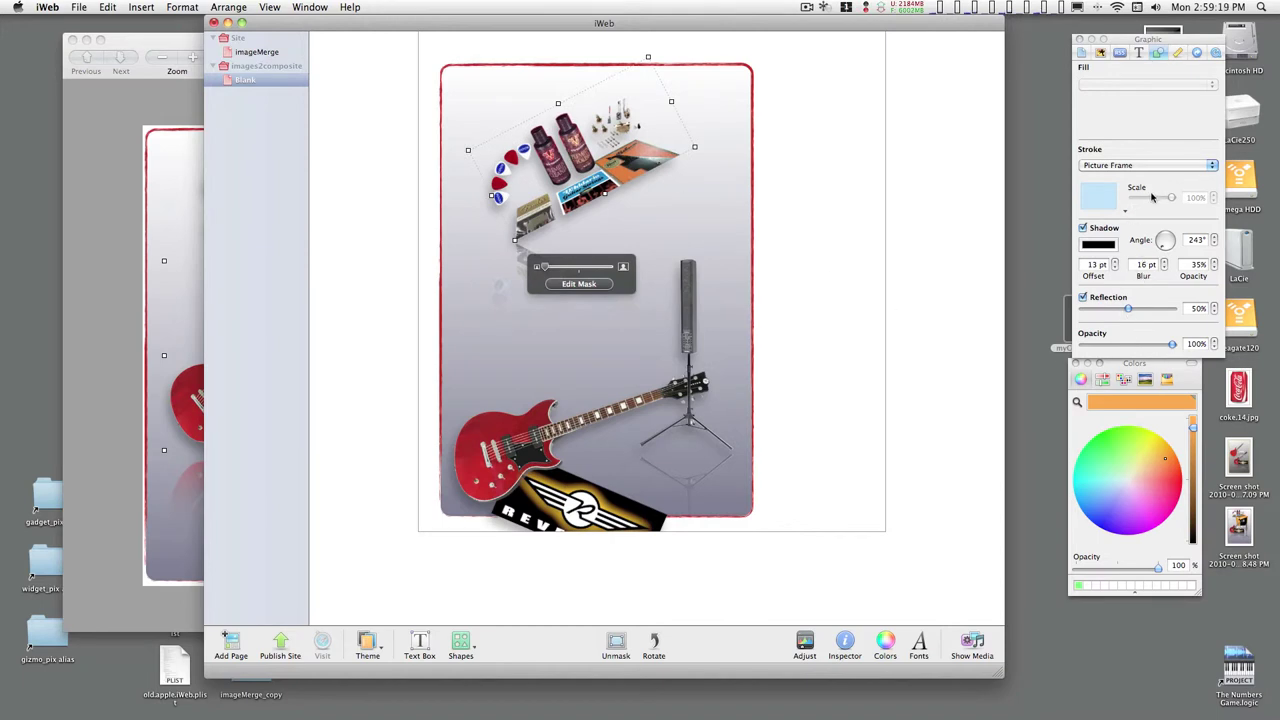
- Rotate the accessories picture to 354.5° in Metrics and enlarge it to 314 × 157 px
click(1178, 53)
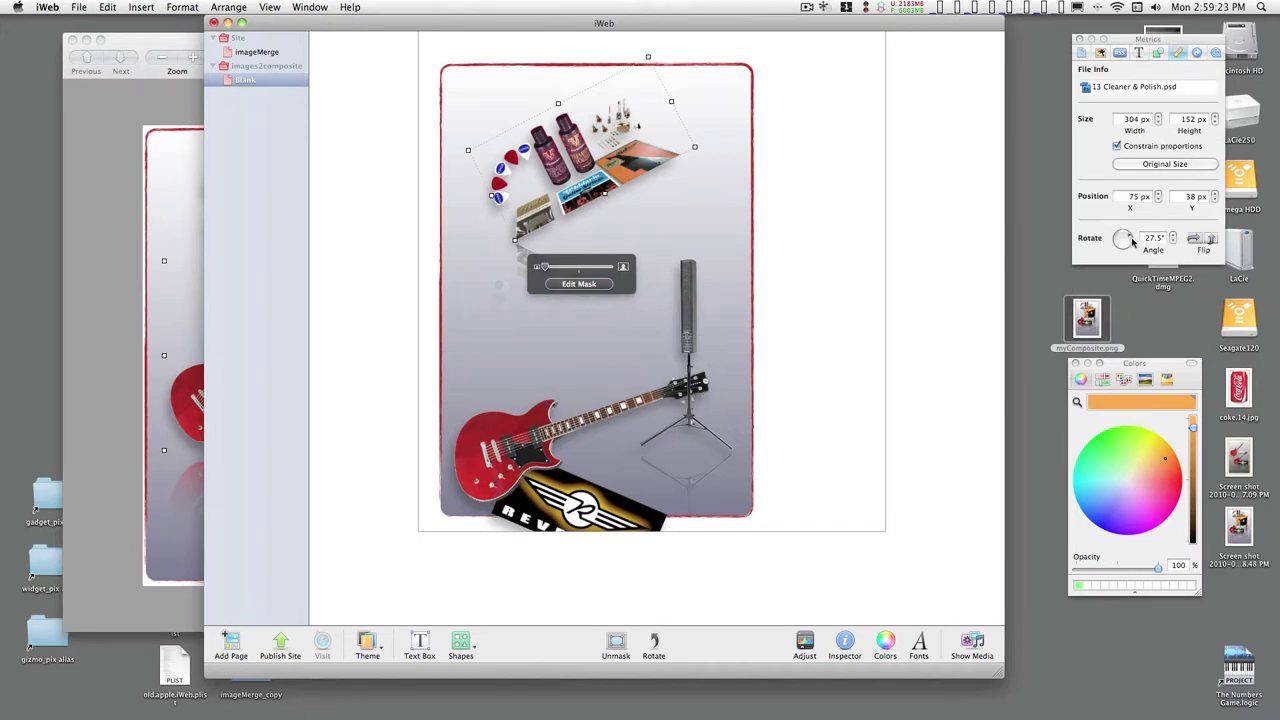
drag(1132, 240, 1133, 240)
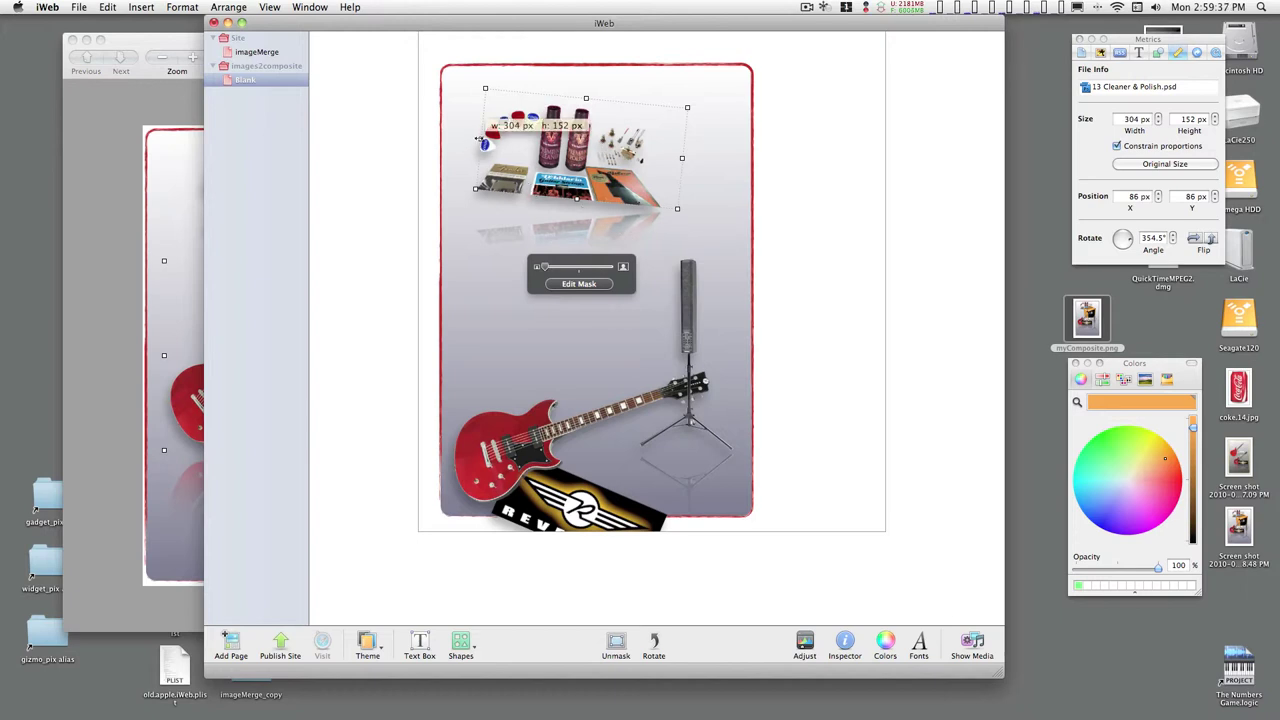
drag(481, 140, 474, 137)
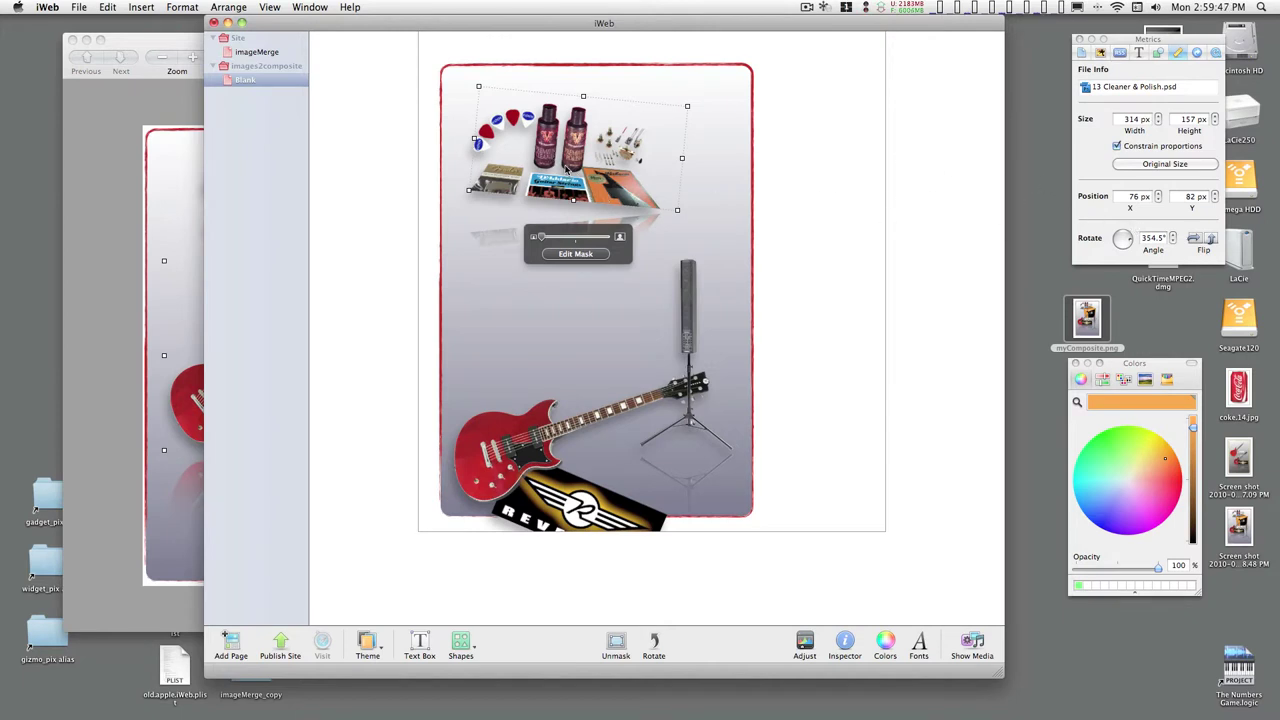
- Unmask the accessories picture, set its angle to 0°, and move it up-right to 114, 88
click(616, 645)
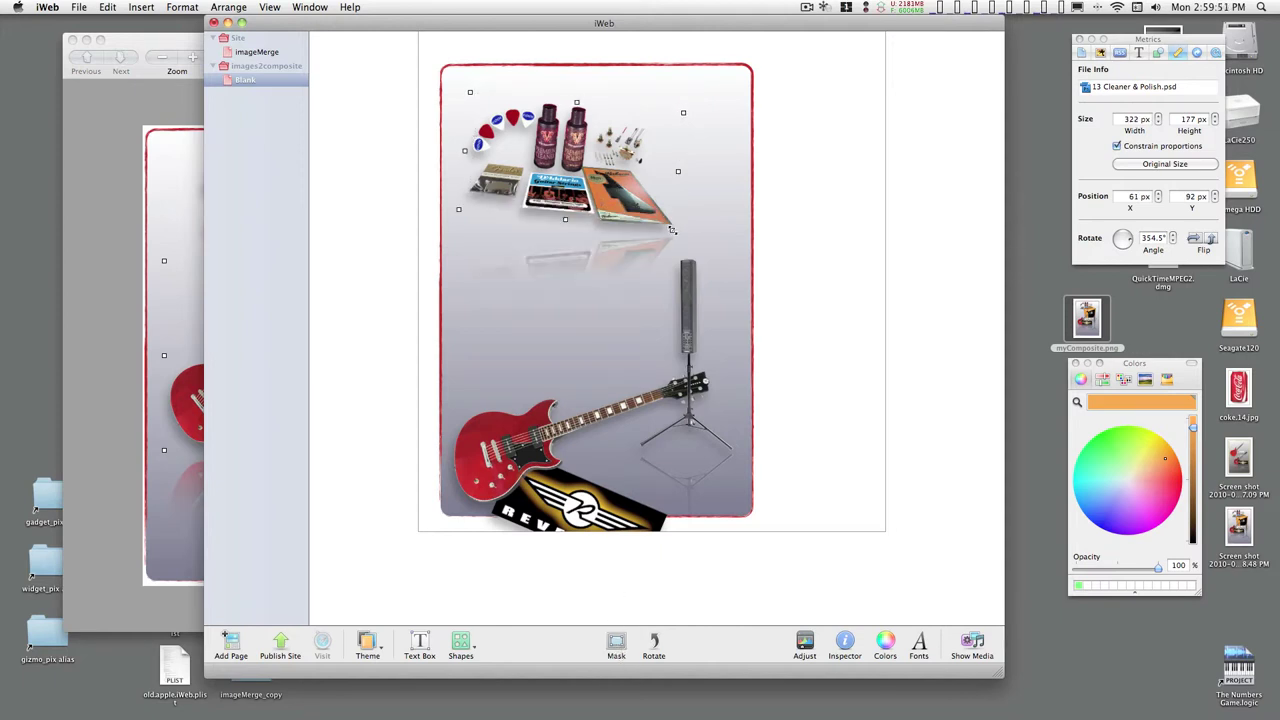
drag(1137, 242, 1131, 238)
click(1158, 240)
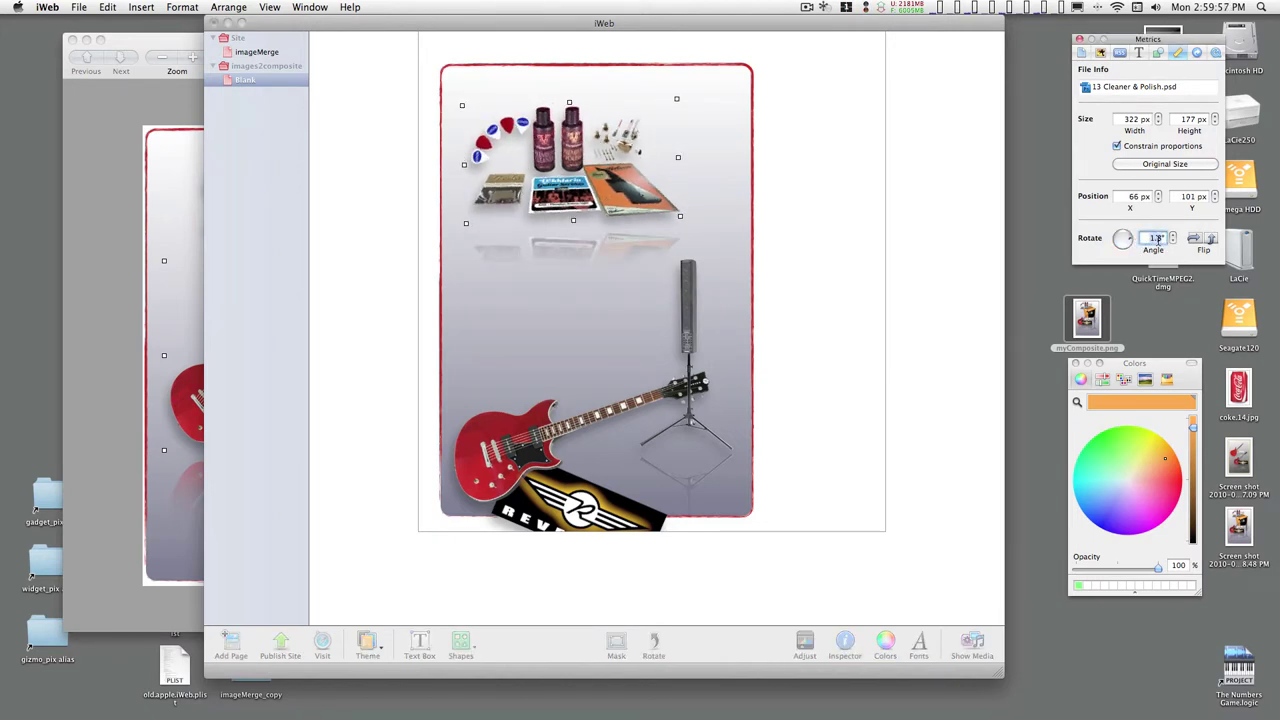
text(0)
key(Return)
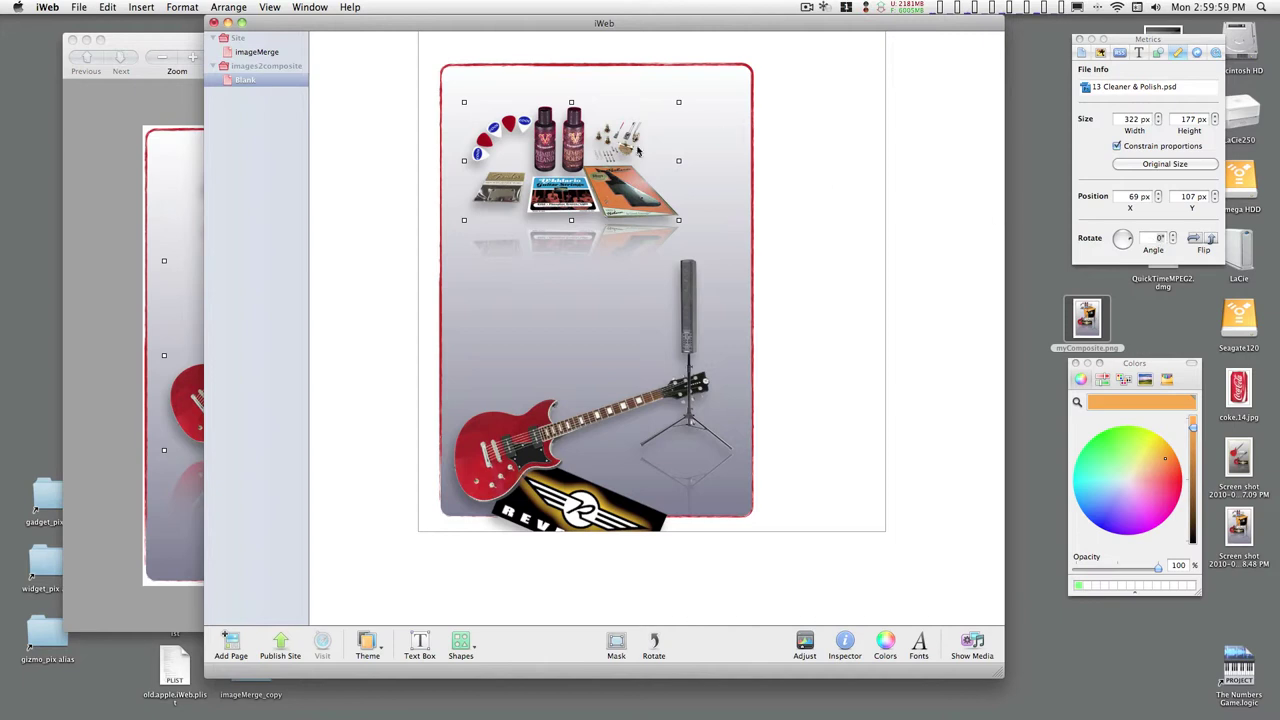
drag(579, 167, 624, 148)
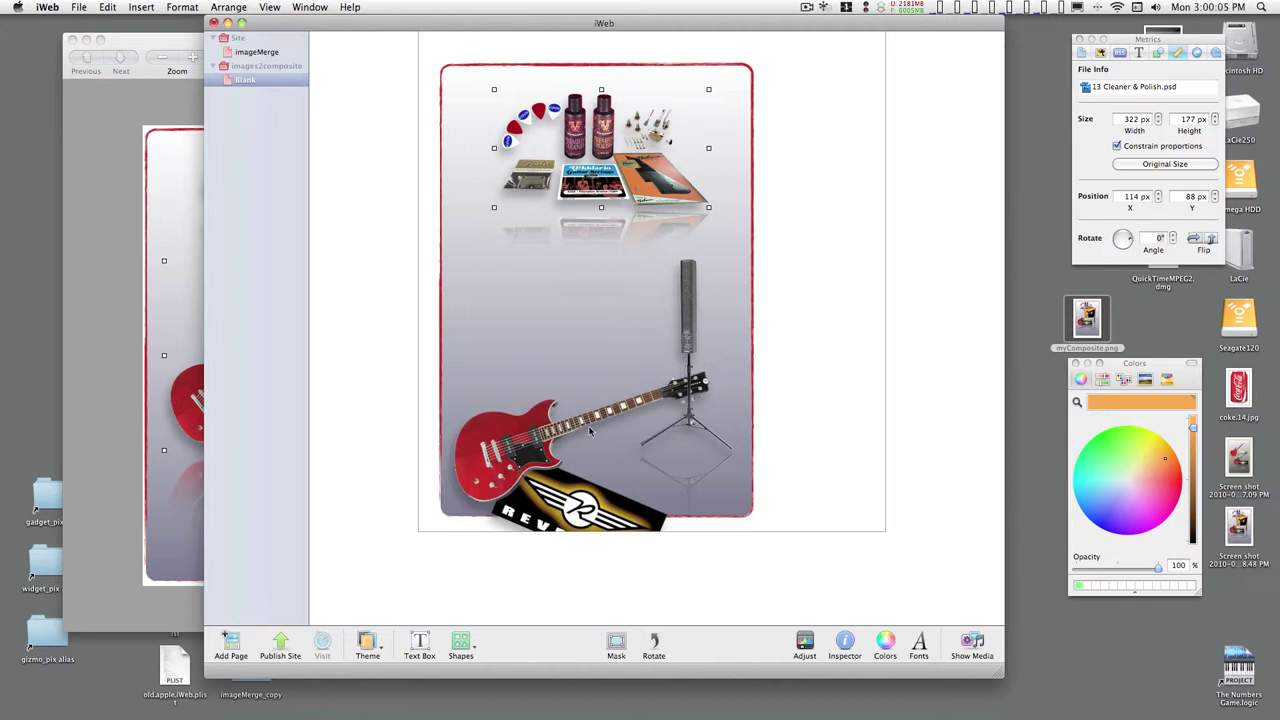
- Re-mask the accessories image, extending the mask down, left, right and up to show all the gear
click(616, 642)
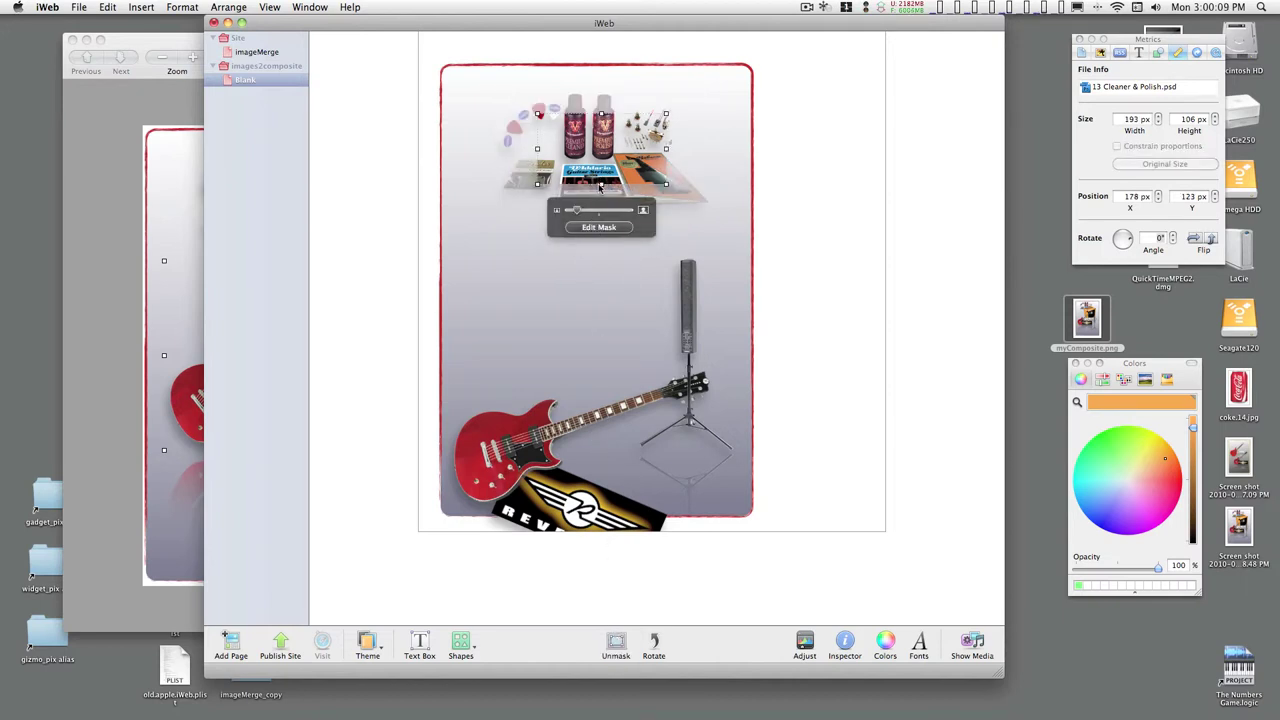
drag(601, 184, 601, 197)
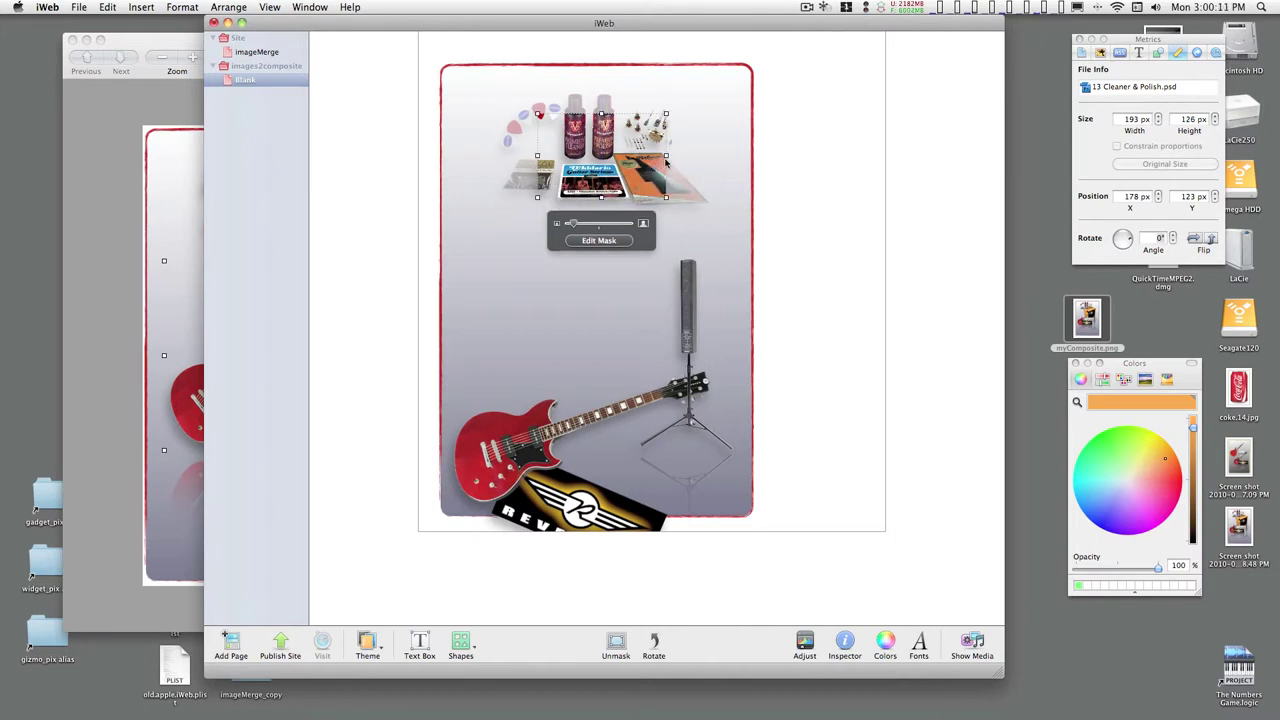
drag(666, 155, 714, 155)
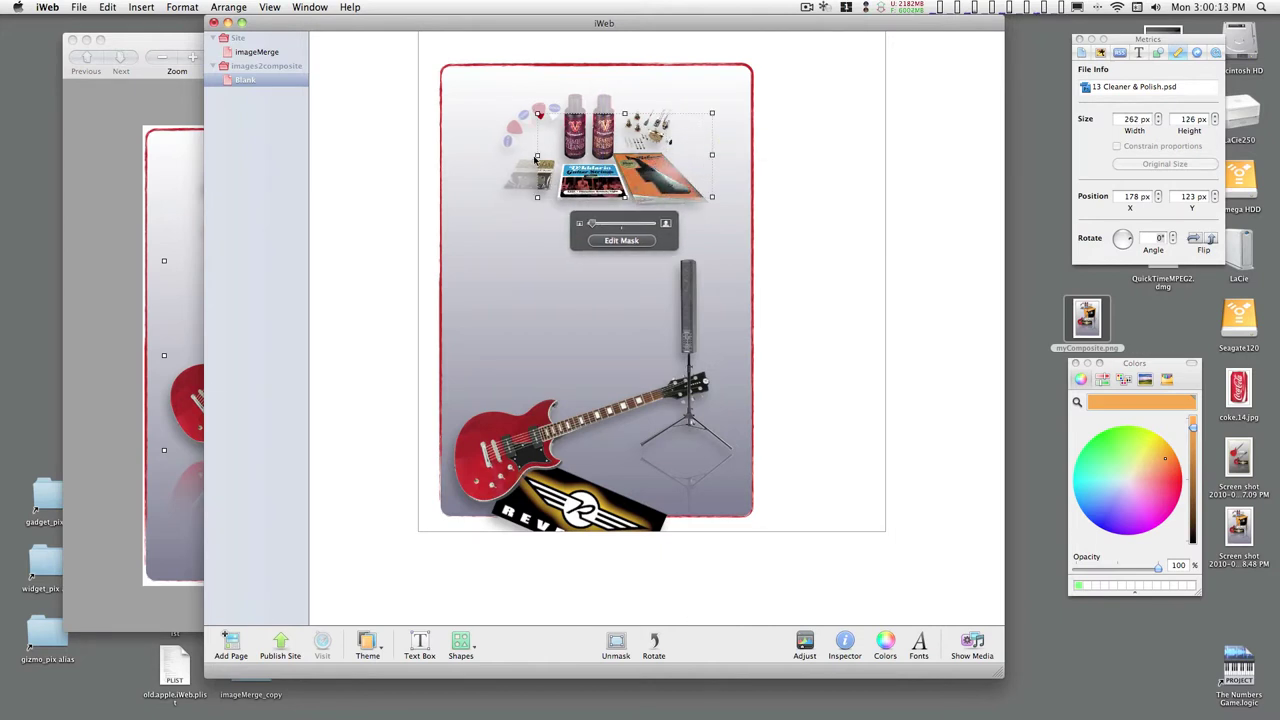
drag(537, 155, 496, 155)
drag(604, 113, 604, 92)
drag(604, 197, 604, 204)
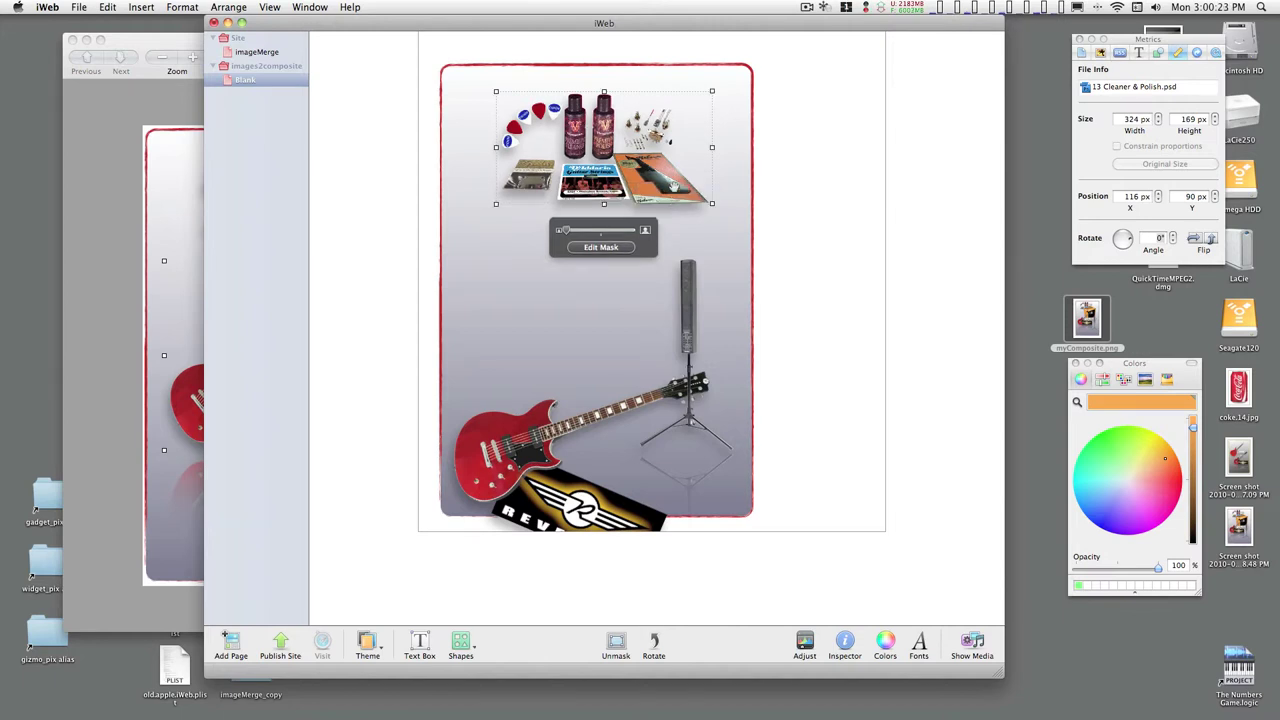
click(610, 250)
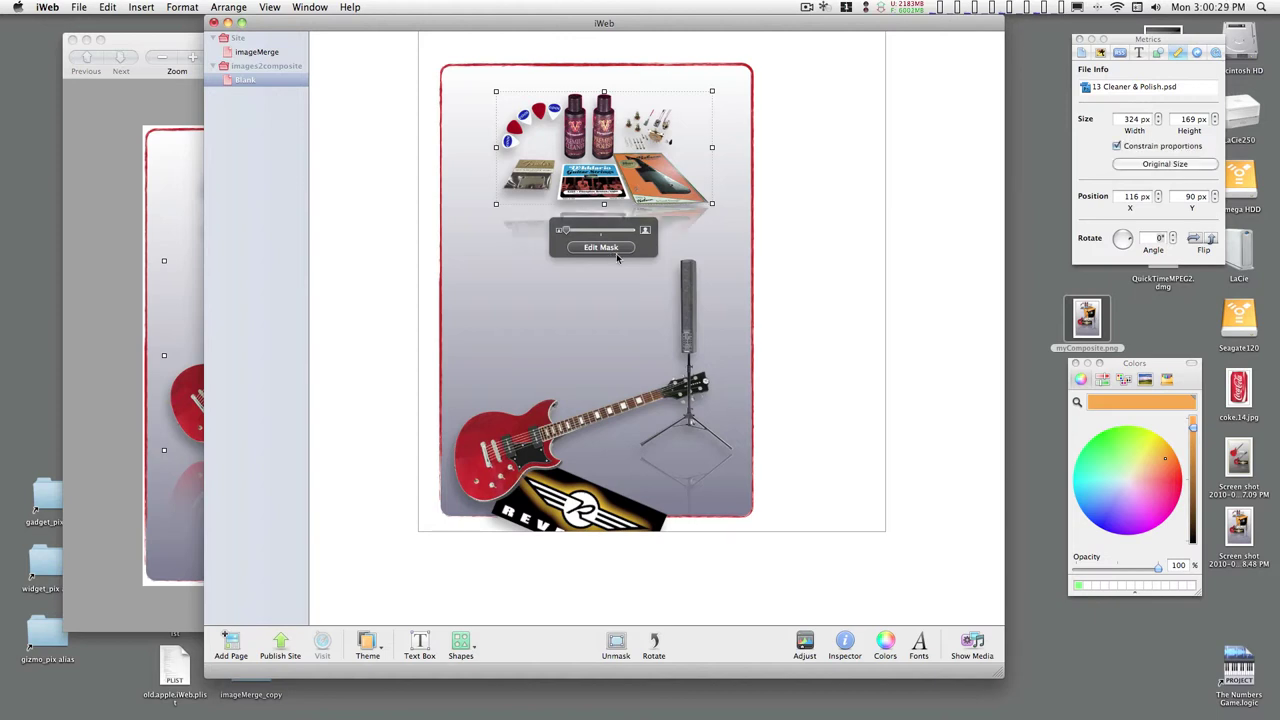
- Reselect the accessories image and tilt it slightly with the Rotate wheel
click(755, 218)
click(660, 141)
drag(1124, 240, 1133, 243)
- Raise the guitar and Reverend logo to about 24, 153 and nudge the mic stand beside it
click(706, 370)
click(709, 336)
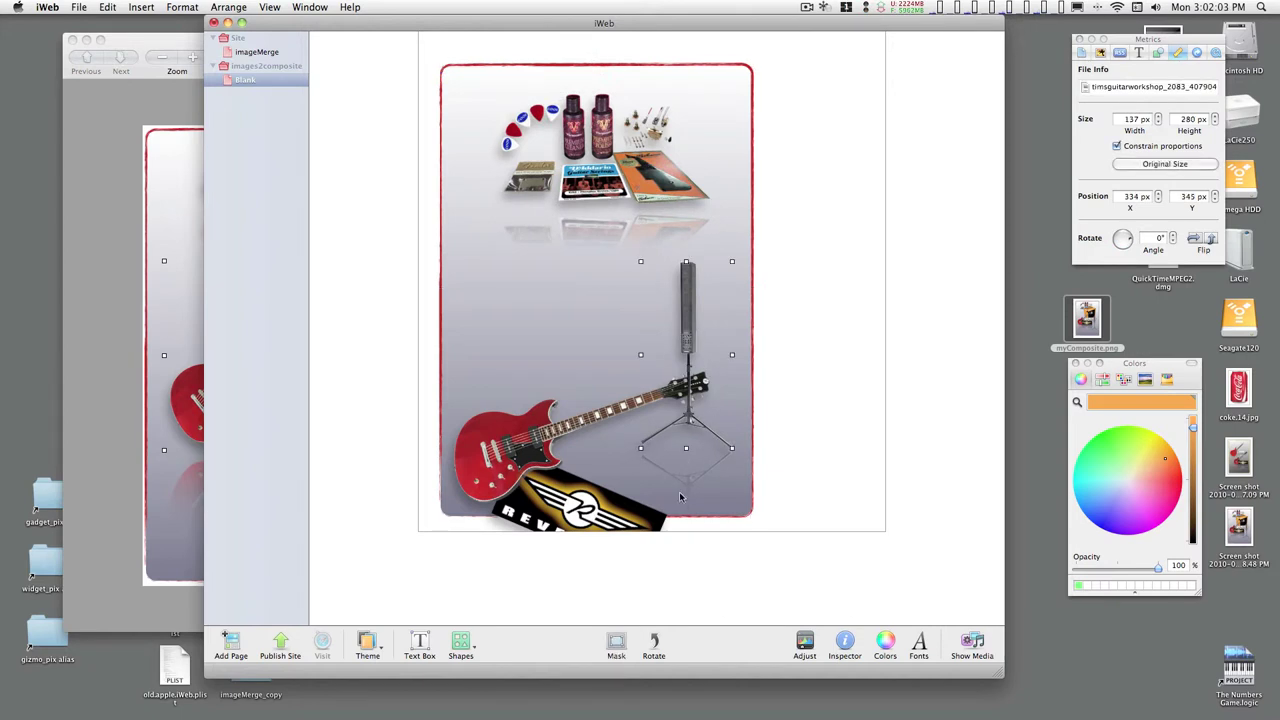
drag(690, 338, 695, 344)
click(620, 405)
drag(620, 405, 627, 230)
drag(688, 317, 697, 318)
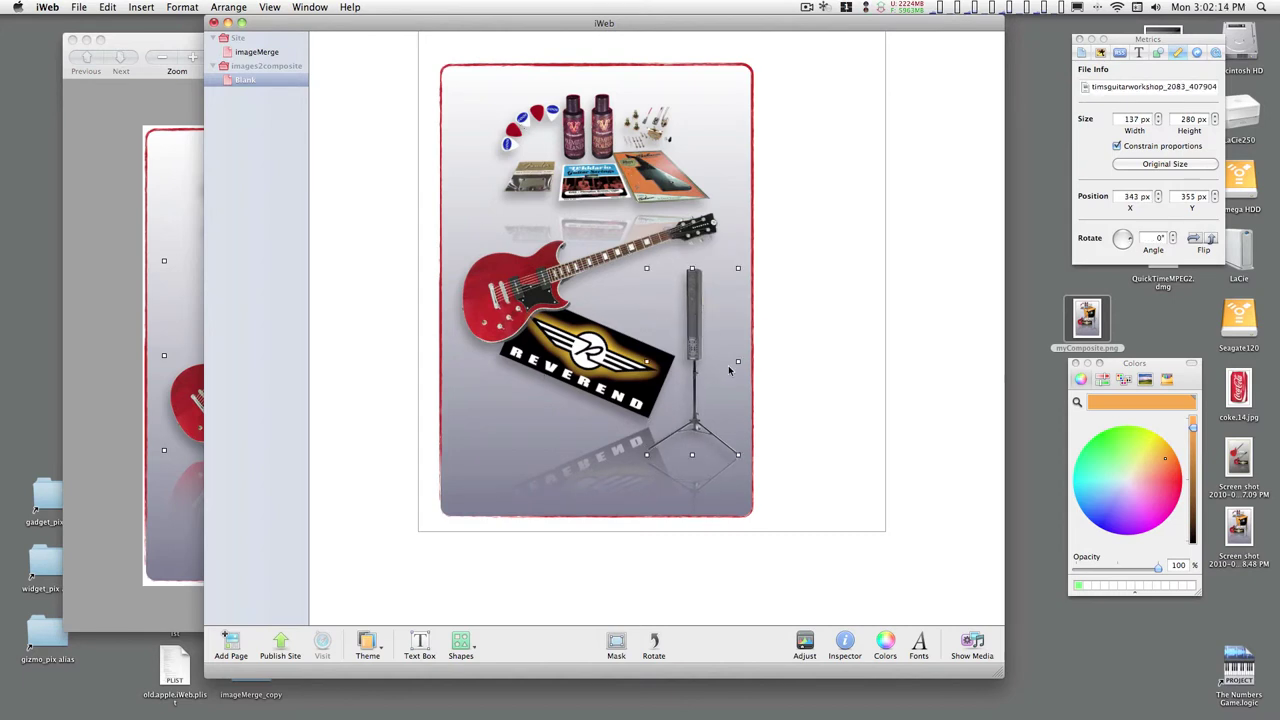
- Raise the red frame's stroke to 17 pt and add a 35% drop shadow at 243°
click(1160, 53)
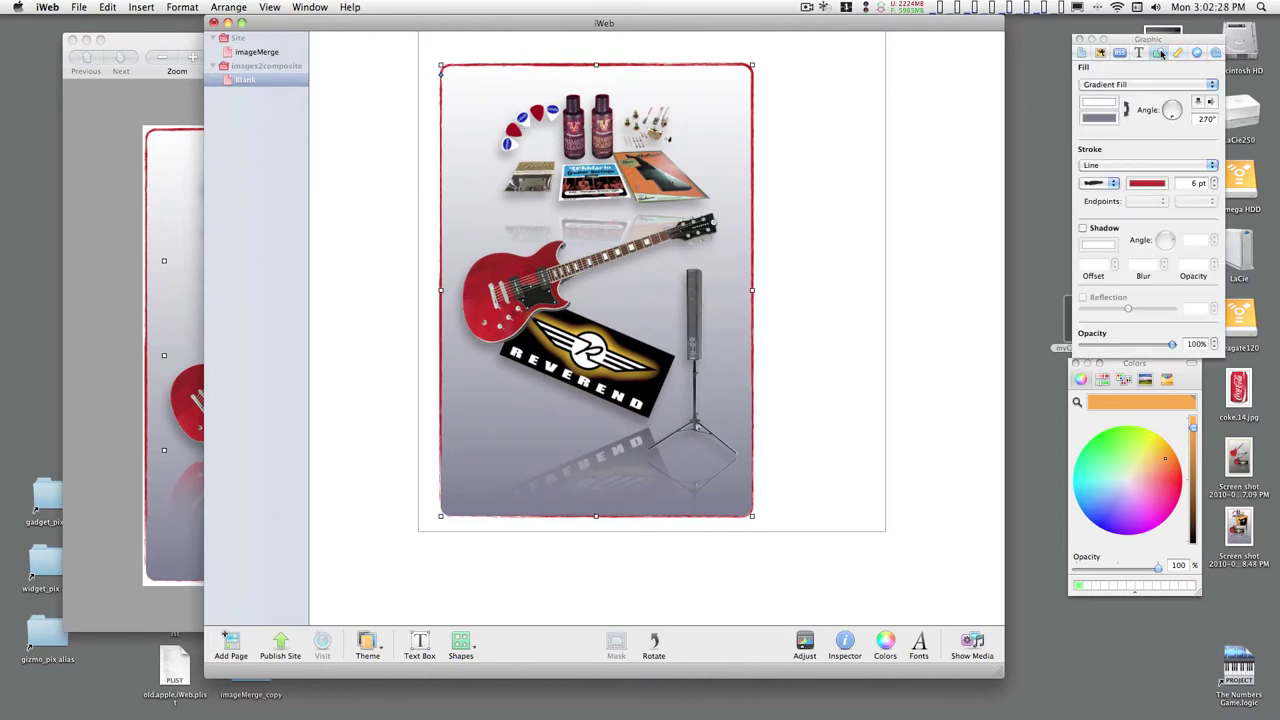
click(1213, 181)
click(1213, 181)
click(1213, 181)
click(1213, 181)
click(1215, 181)
click(1215, 181)
click(1215, 181)
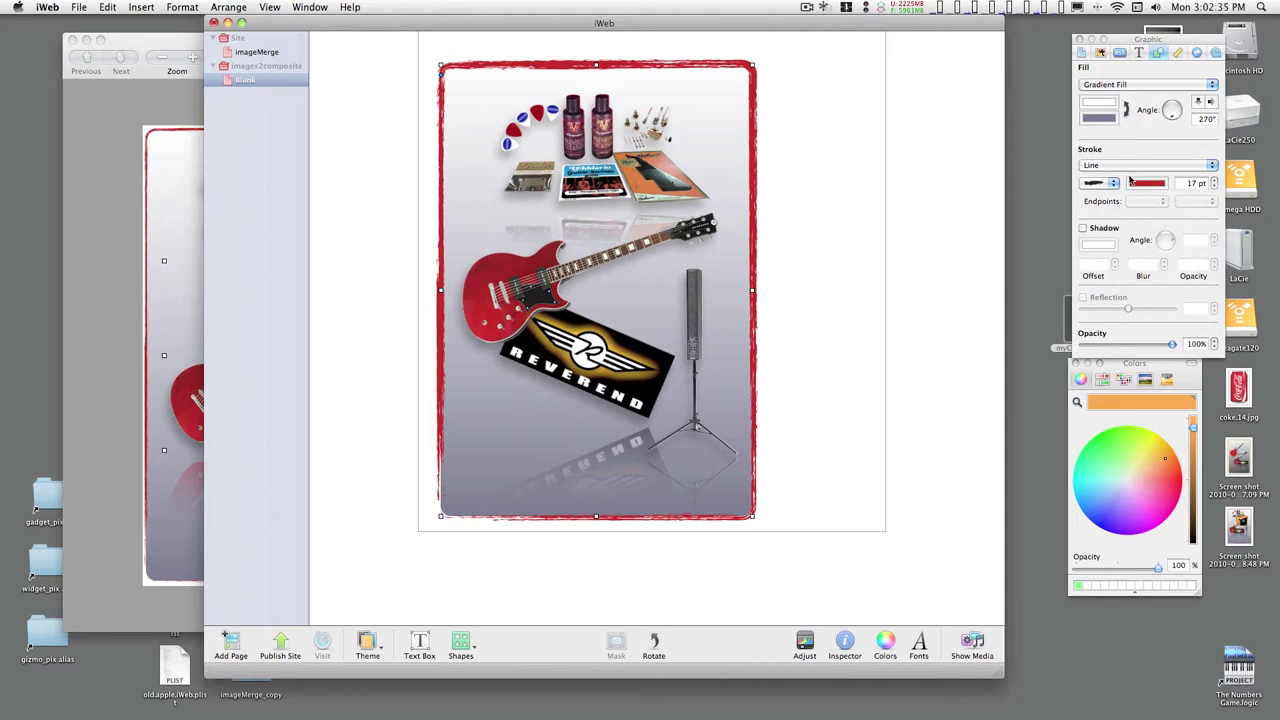
click(1083, 229)
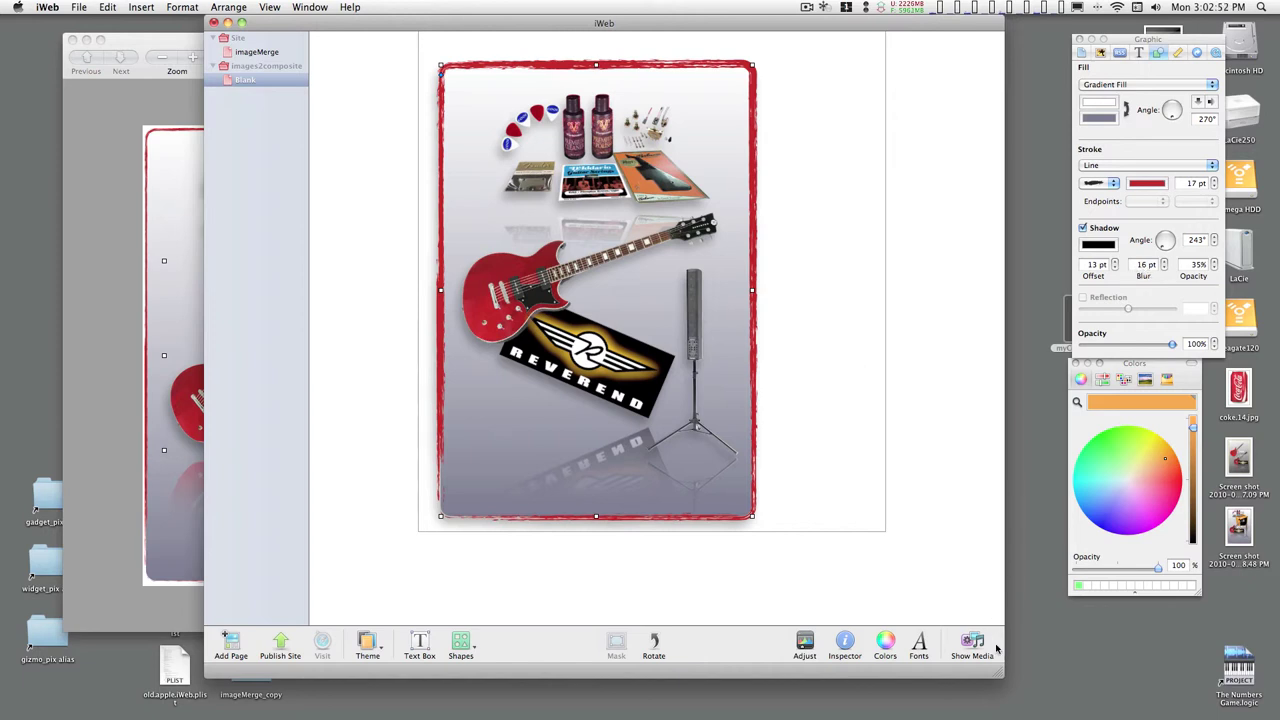
drag(1001, 677, 1016, 716)
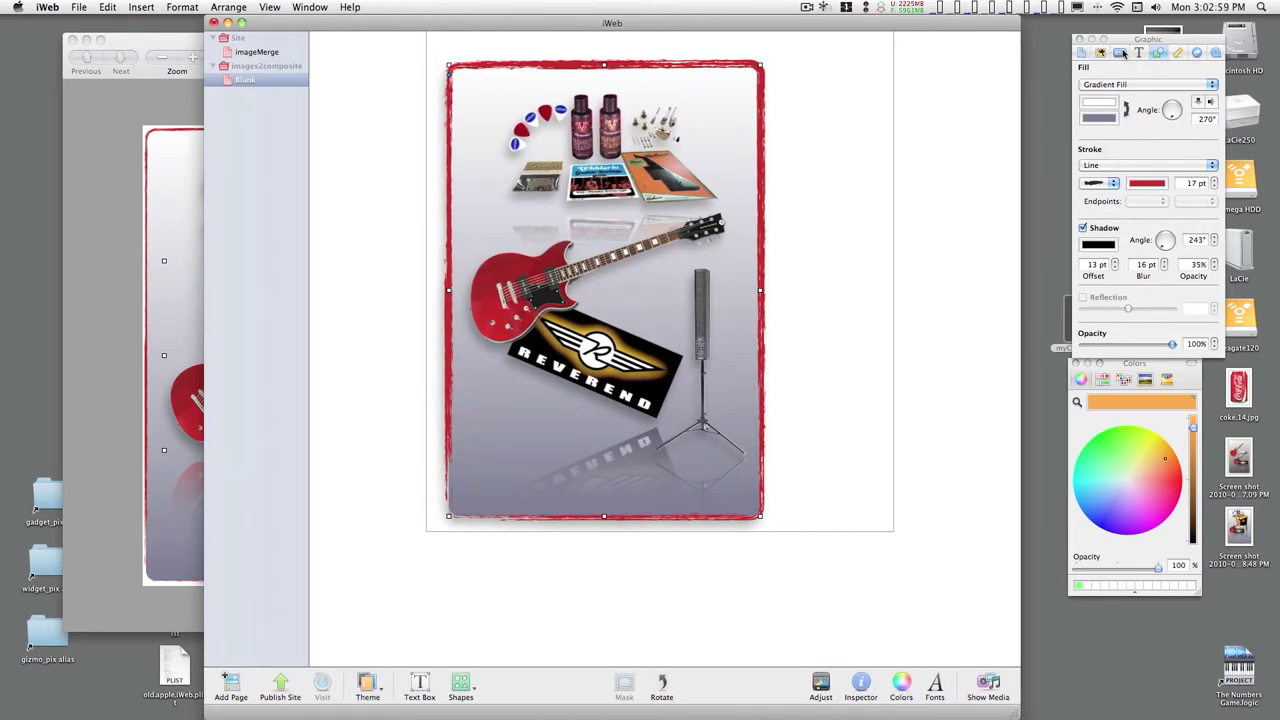
- Set the page's top and bottom padding to 57 px and centre the framed collage
click(1084, 53)
click(1164, 75)
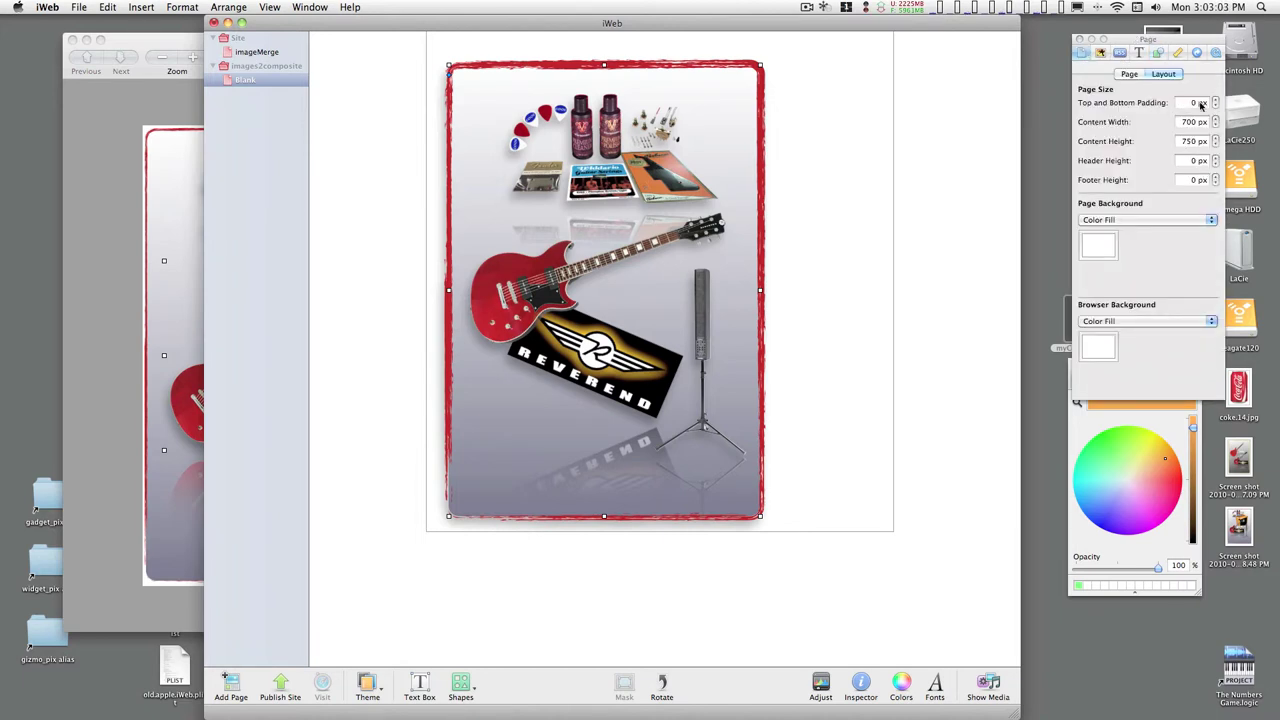
drag(1215, 101, 1215, 102)
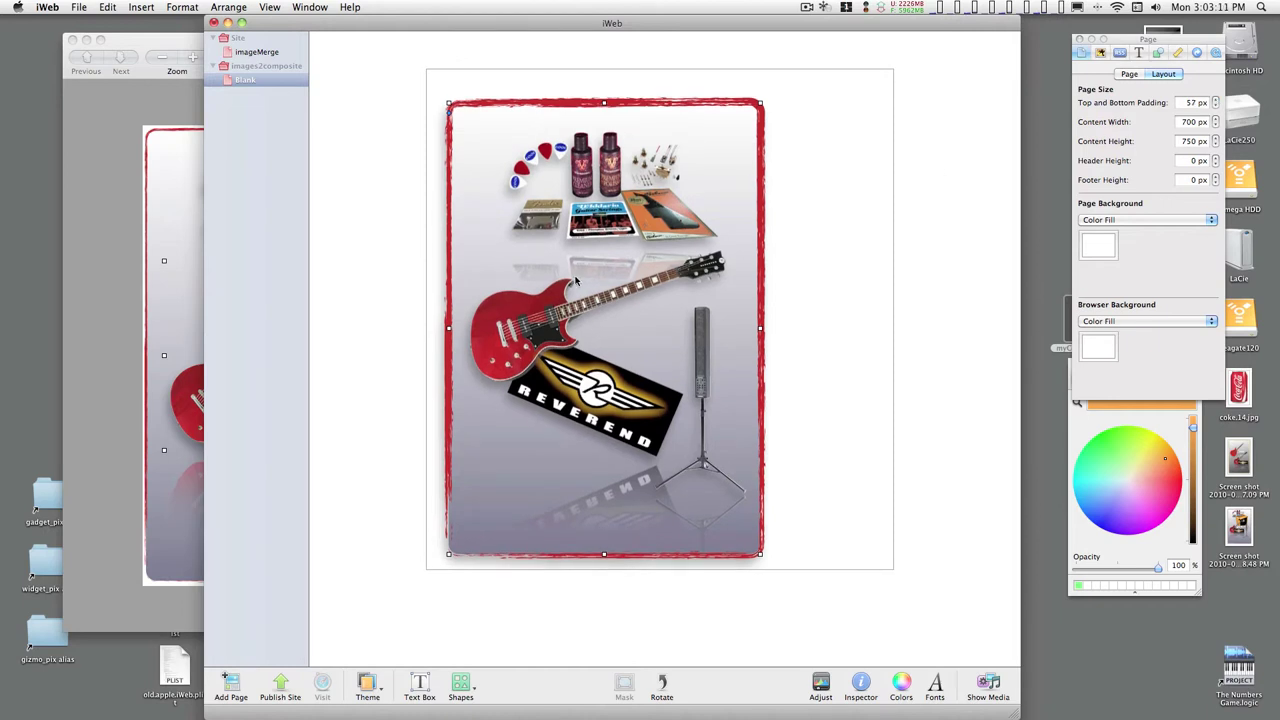
drag(588, 308, 640, 289)
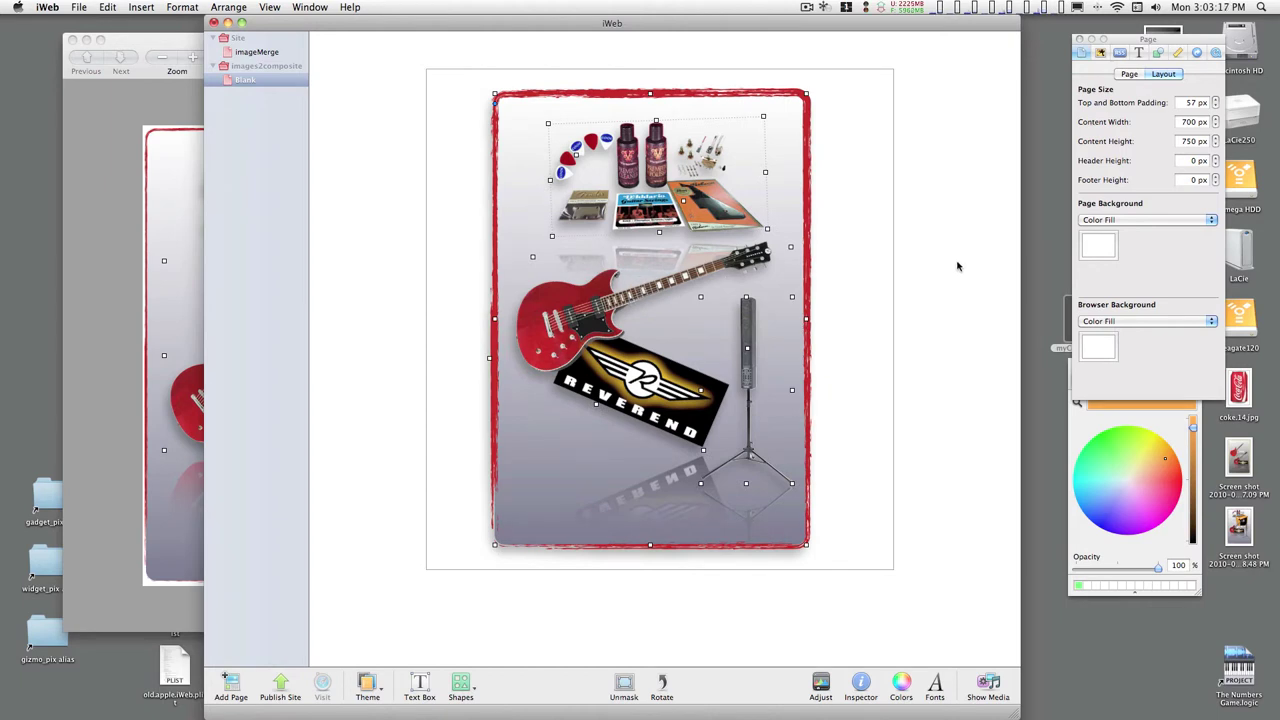
click(877, 234)
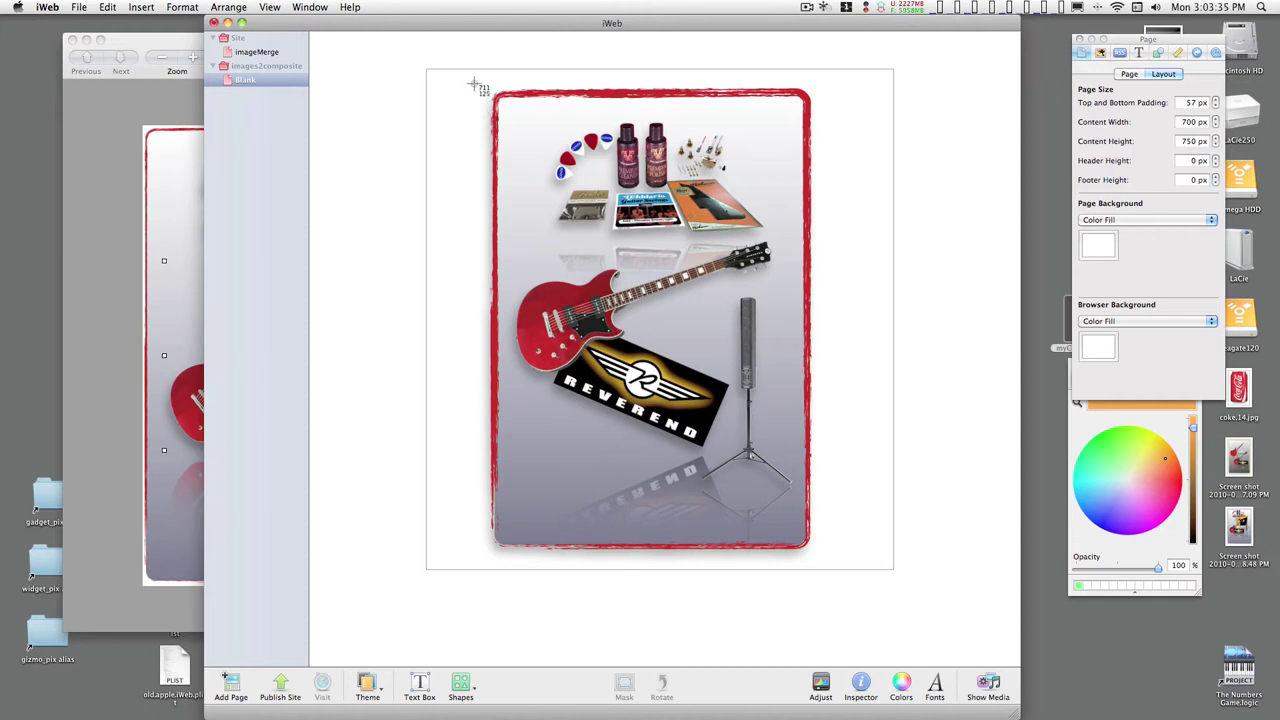
- Screenshot the red-framed collage with a Cmd-Shift-4 selection, saving it to the desktop
drag(473, 84, 826, 563)
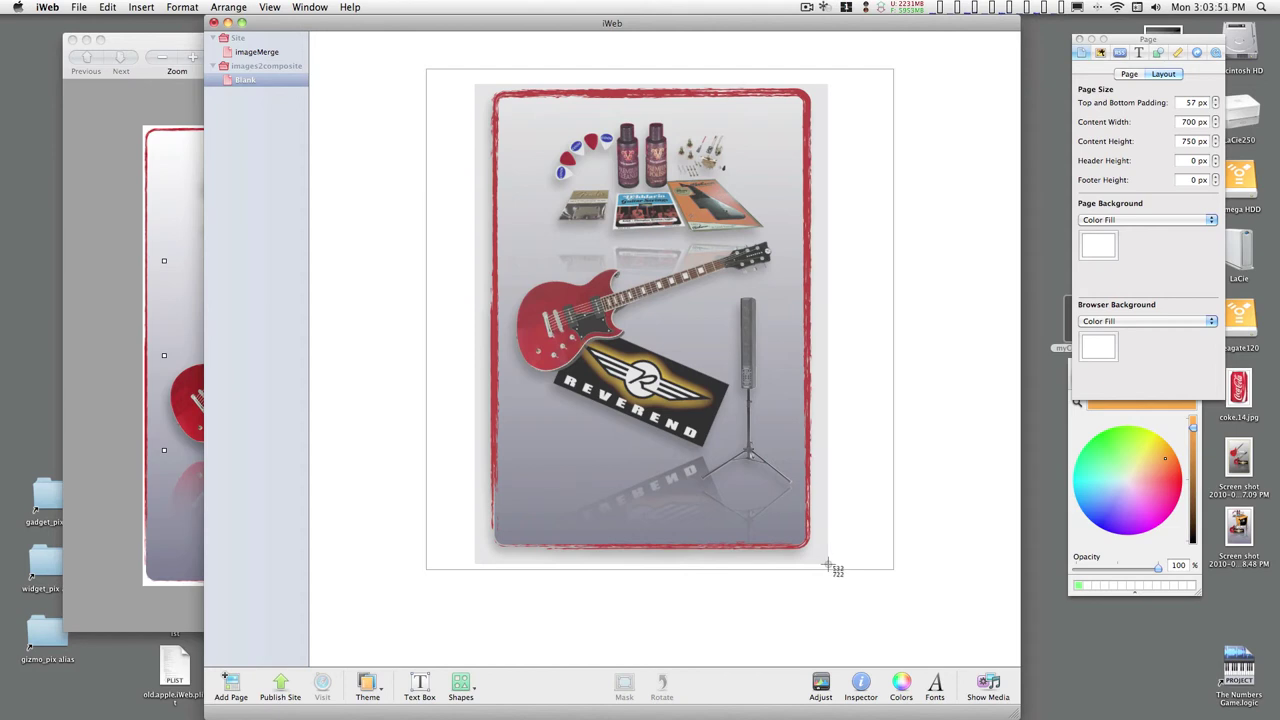
drag(826, 563, 826, 563)
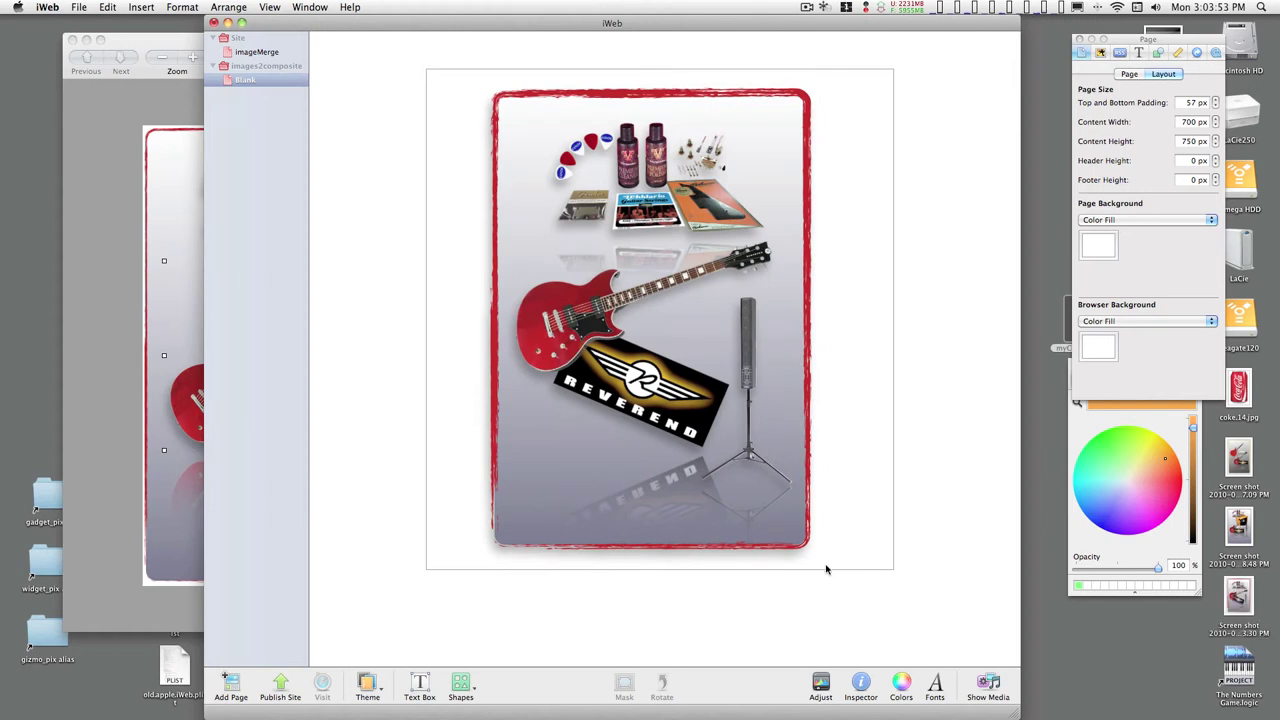
mouse_move(1242, 597)
mouse_down()
mouse_move(1000, 428)
mouse_move(966, 331)
mouse_move(1199, 605)
mouse_move(1240, 597)
mouse_up()
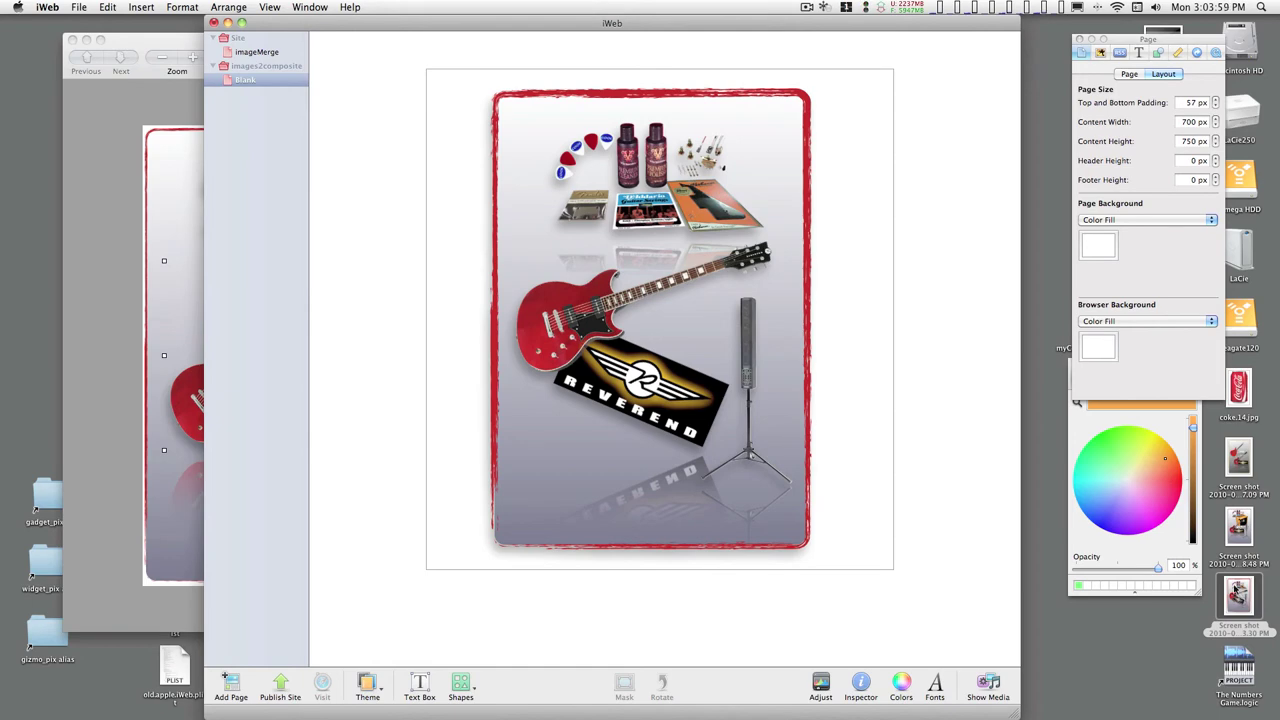
- Open the collage screenshot in Preview, enlarge its window to inspect it, then close it
double_click(1238, 597)
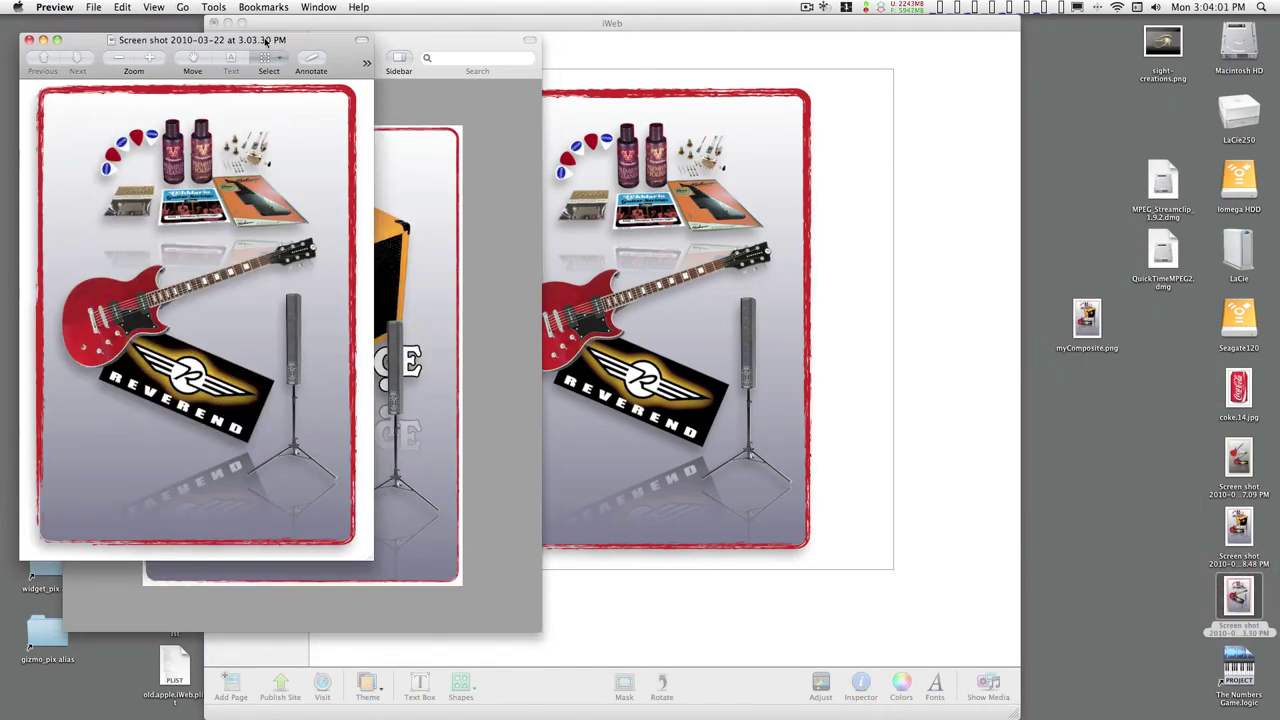
drag(267, 43, 320, 32)
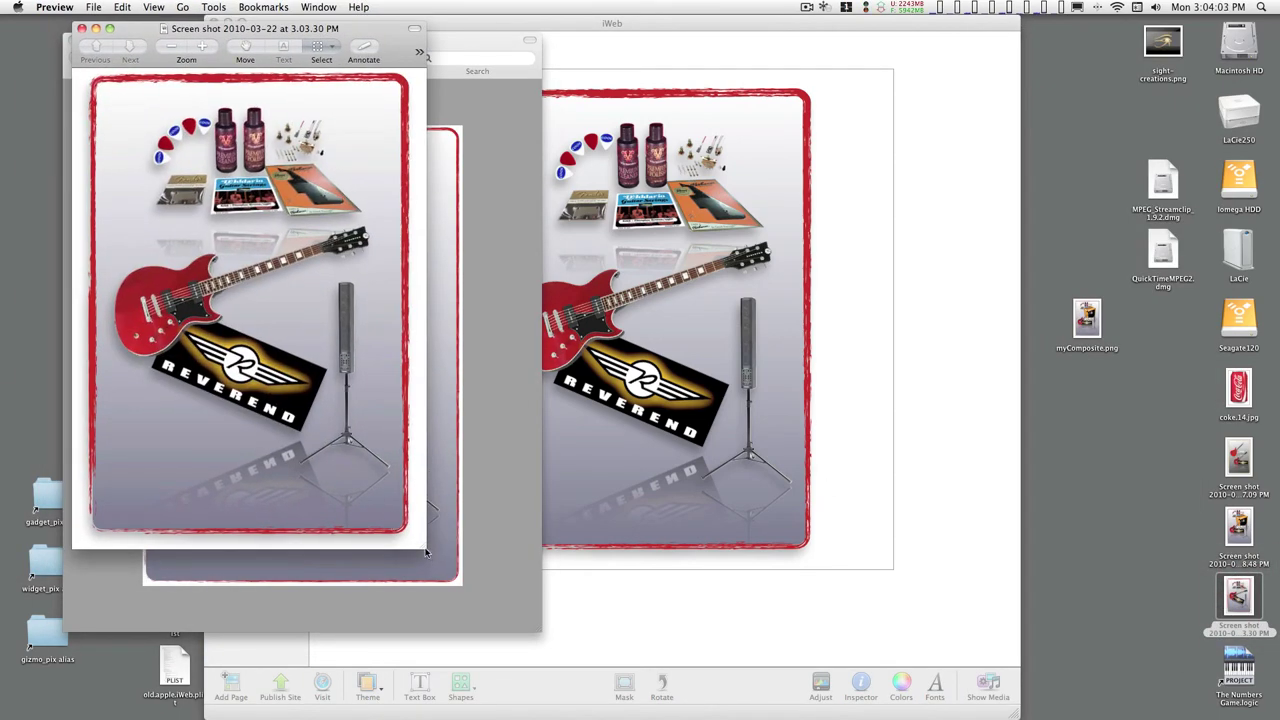
drag(425, 548, 768, 648)
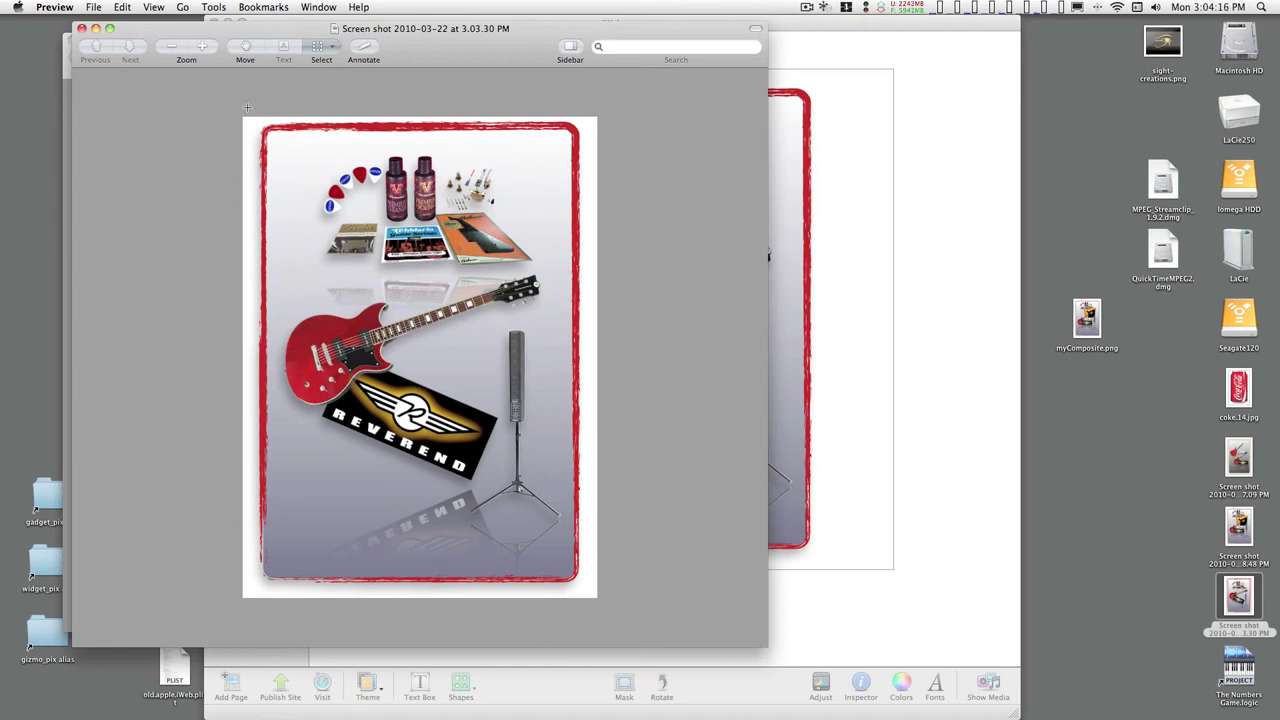
click(82, 29)
- Close the myComposite.png image, then quit iWeb, saving the collage site's changes
click(72, 40)
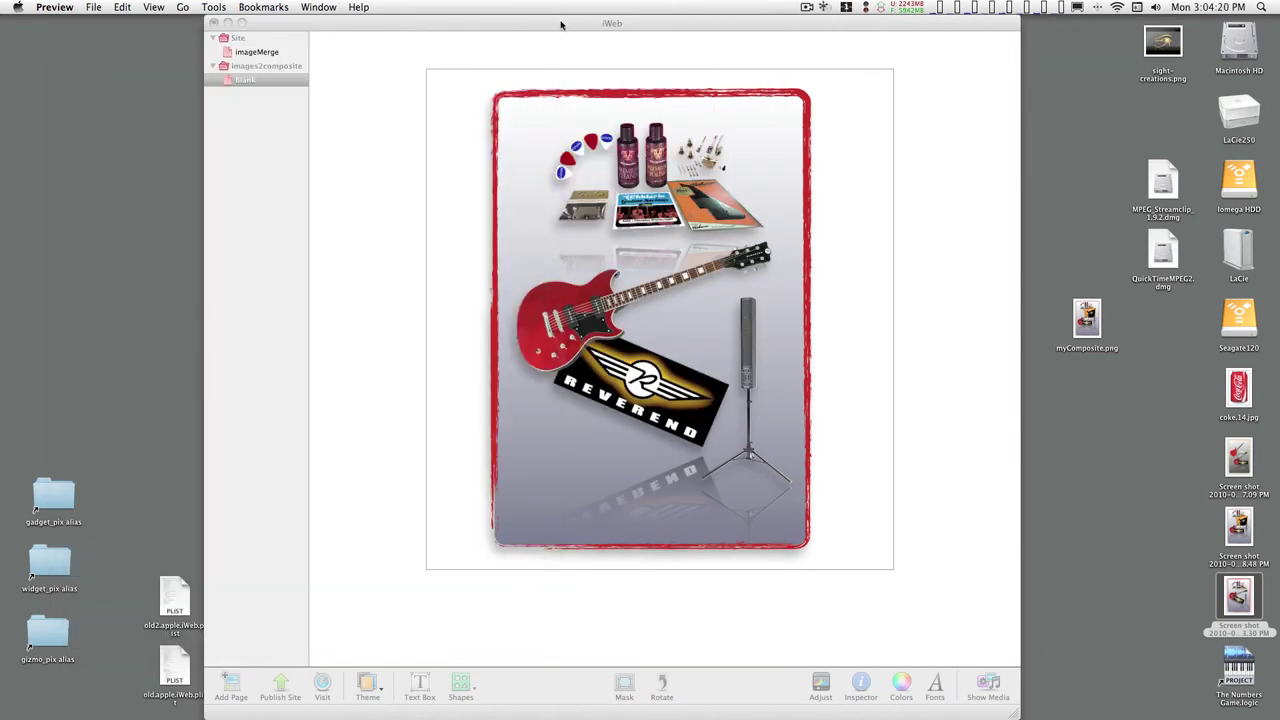
drag(561, 24, 588, 22)
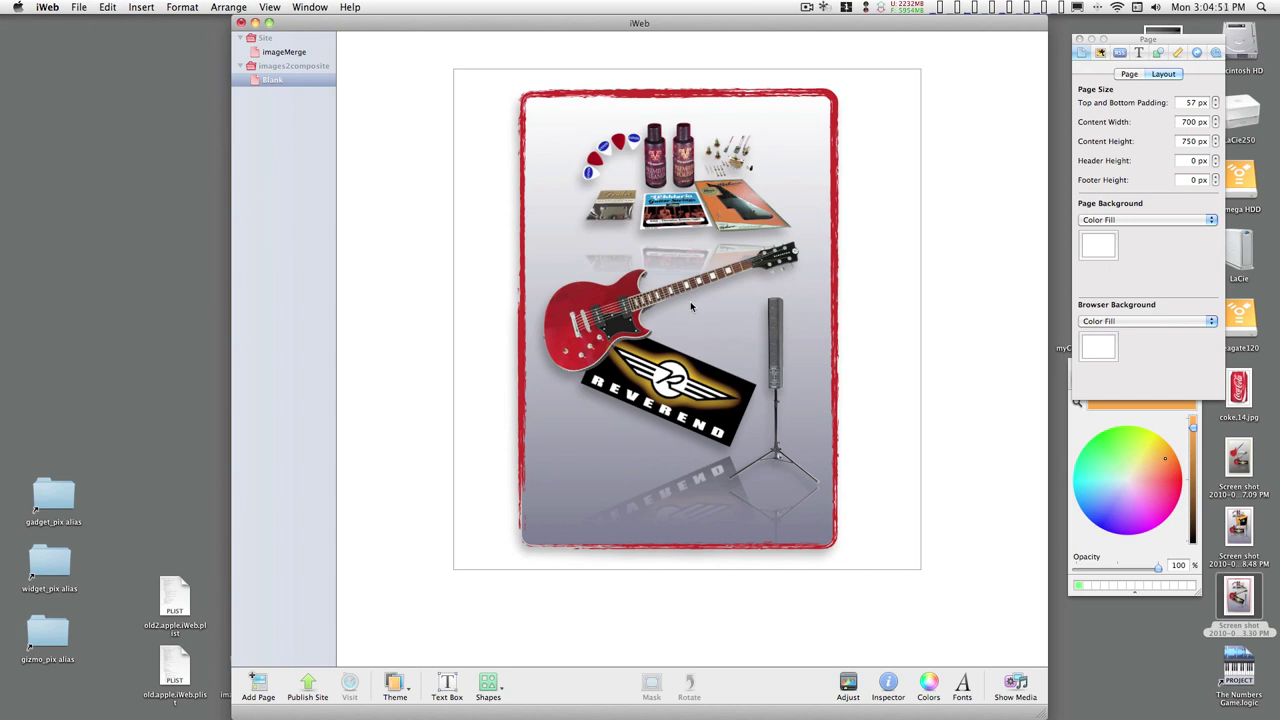
key(super+q)
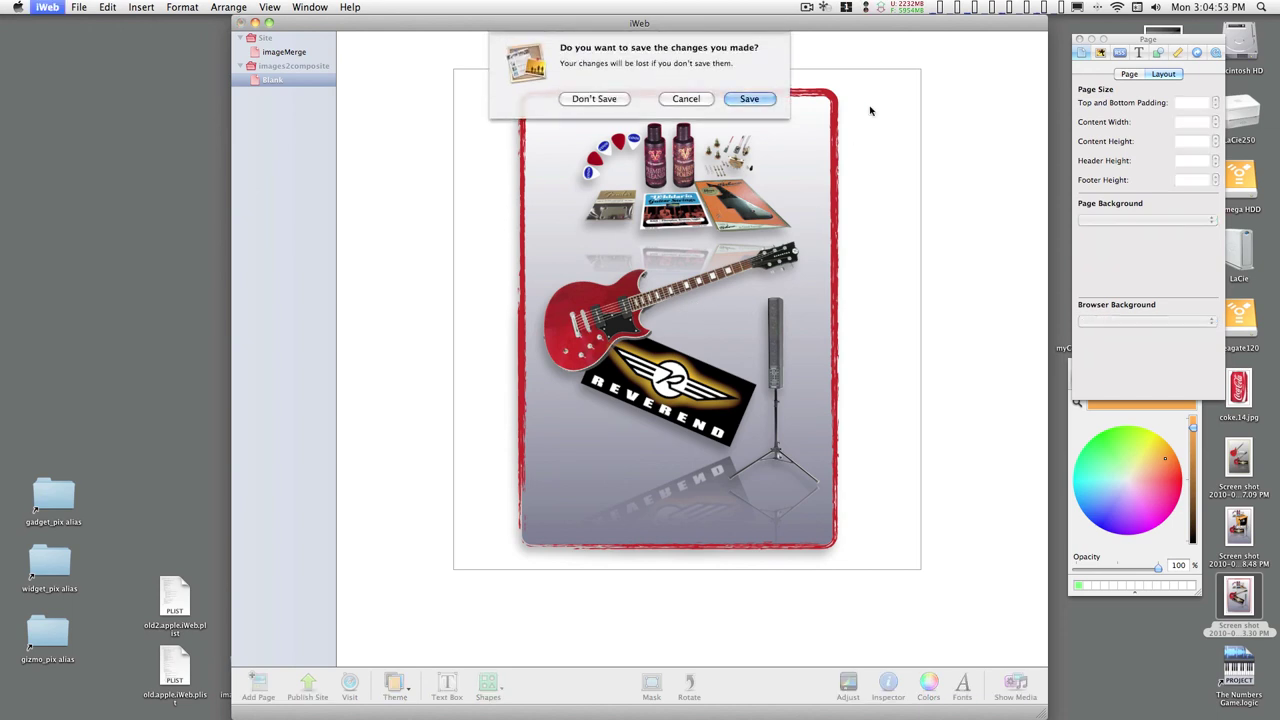
click(751, 99)
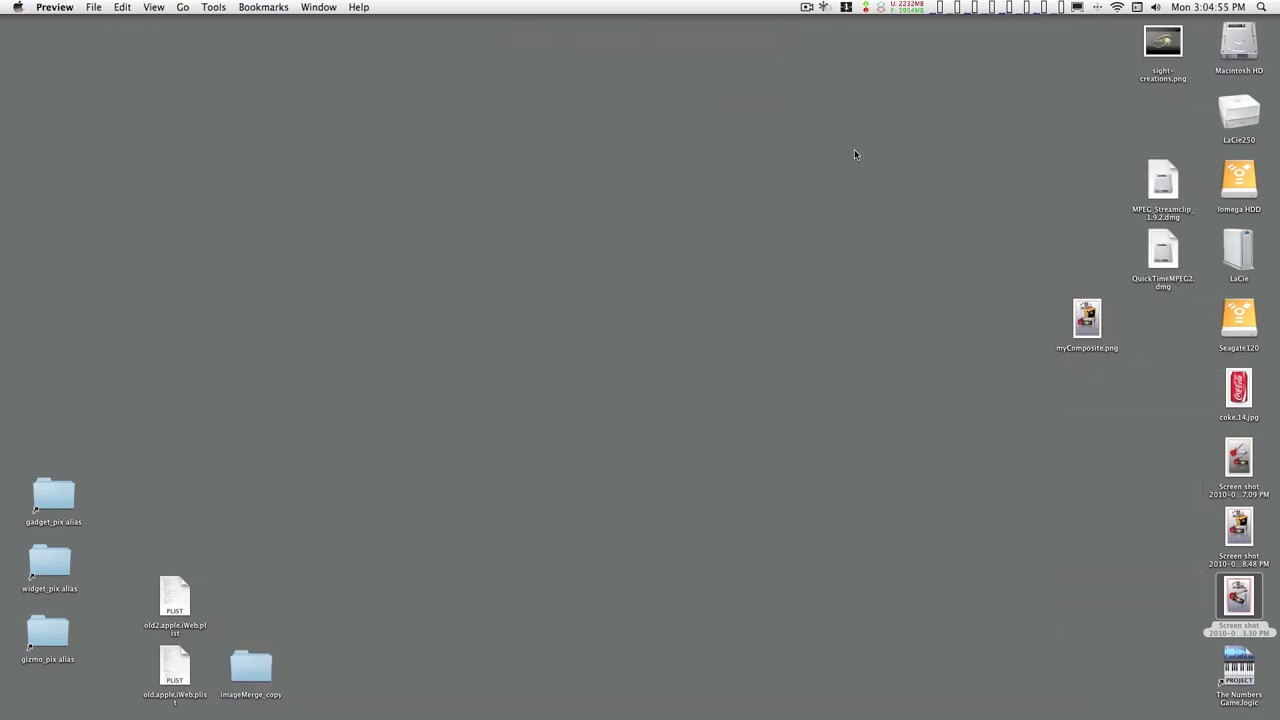